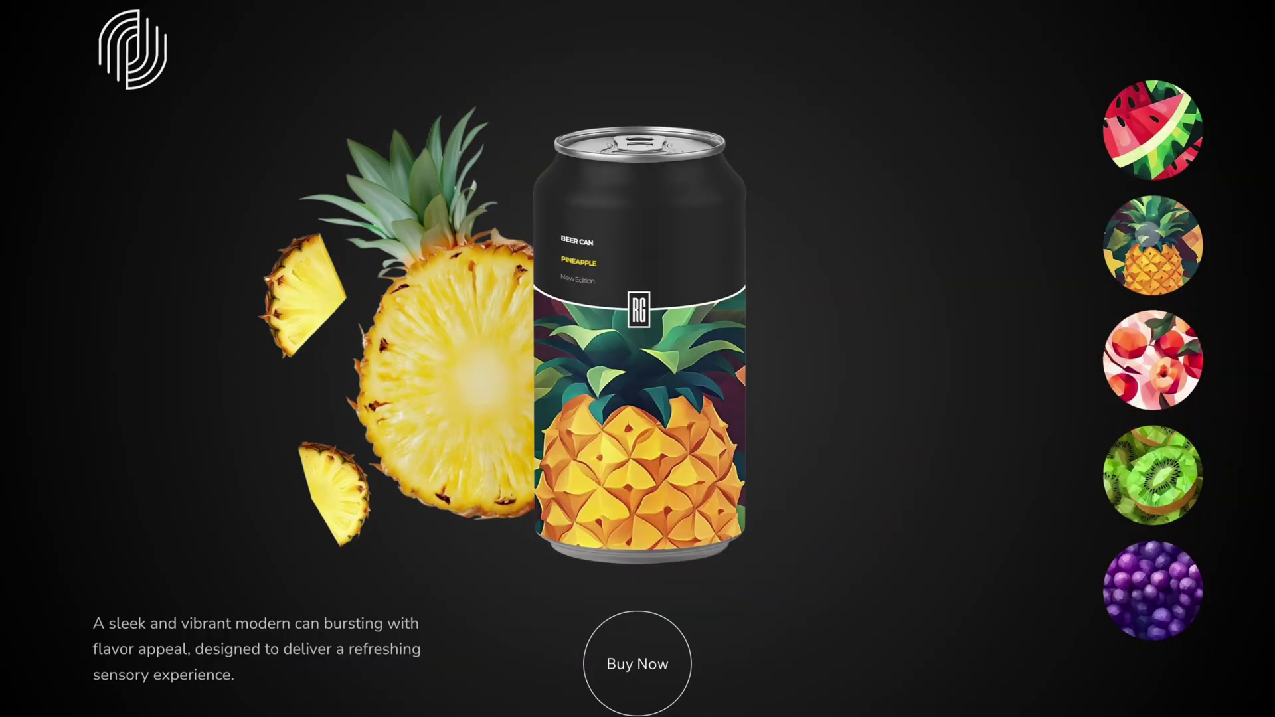
Preview the peach, kiwi and grape can variants on the finished page.
left_click(1151, 327)
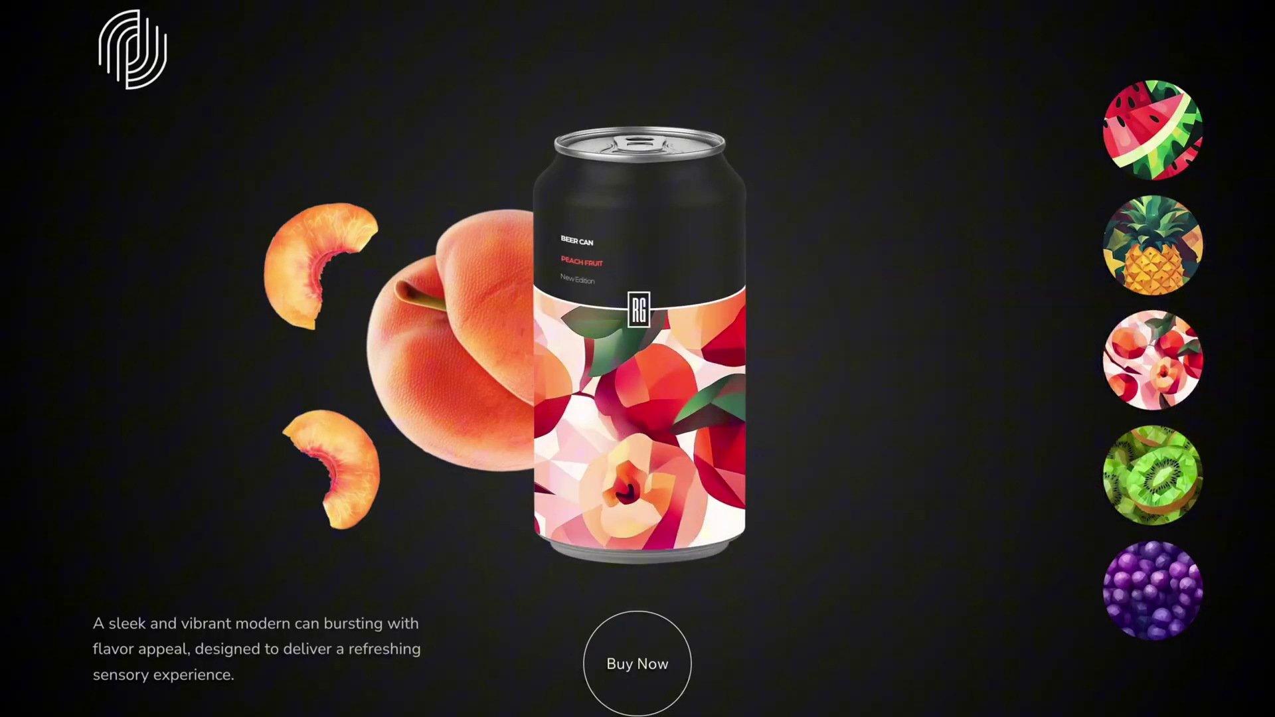
left_click(1152, 475)
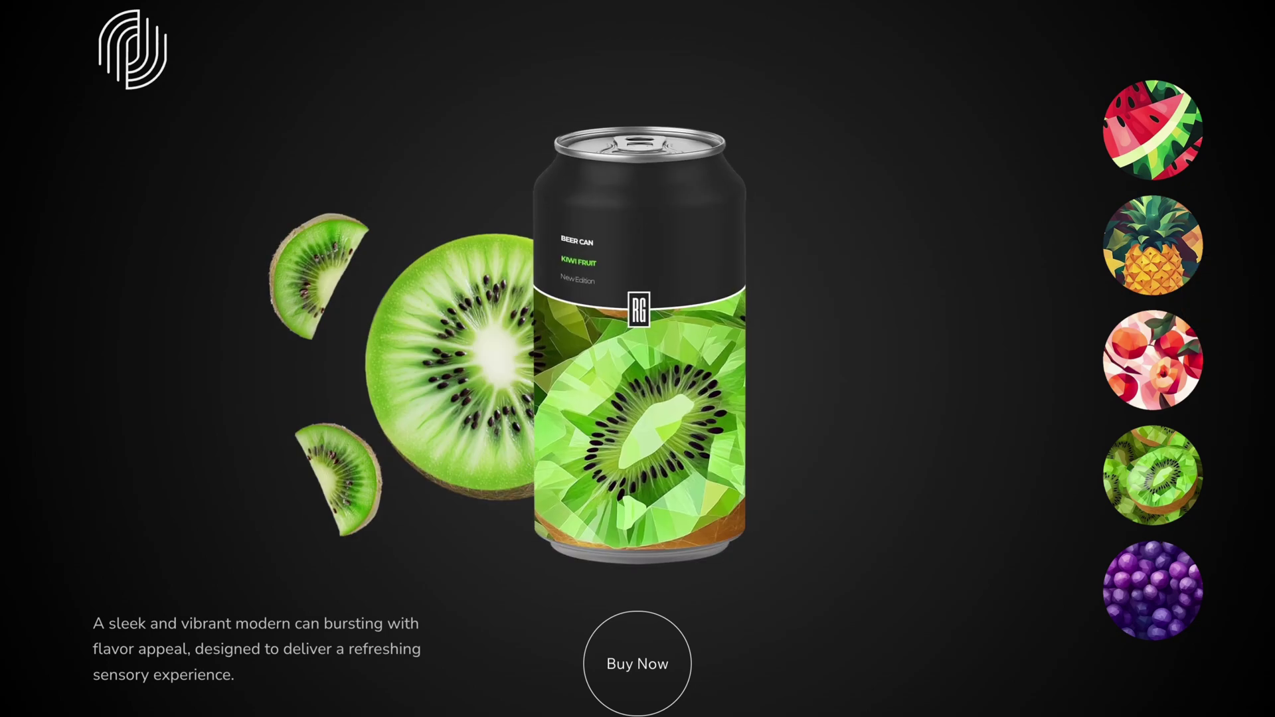
left_click(1147, 588)
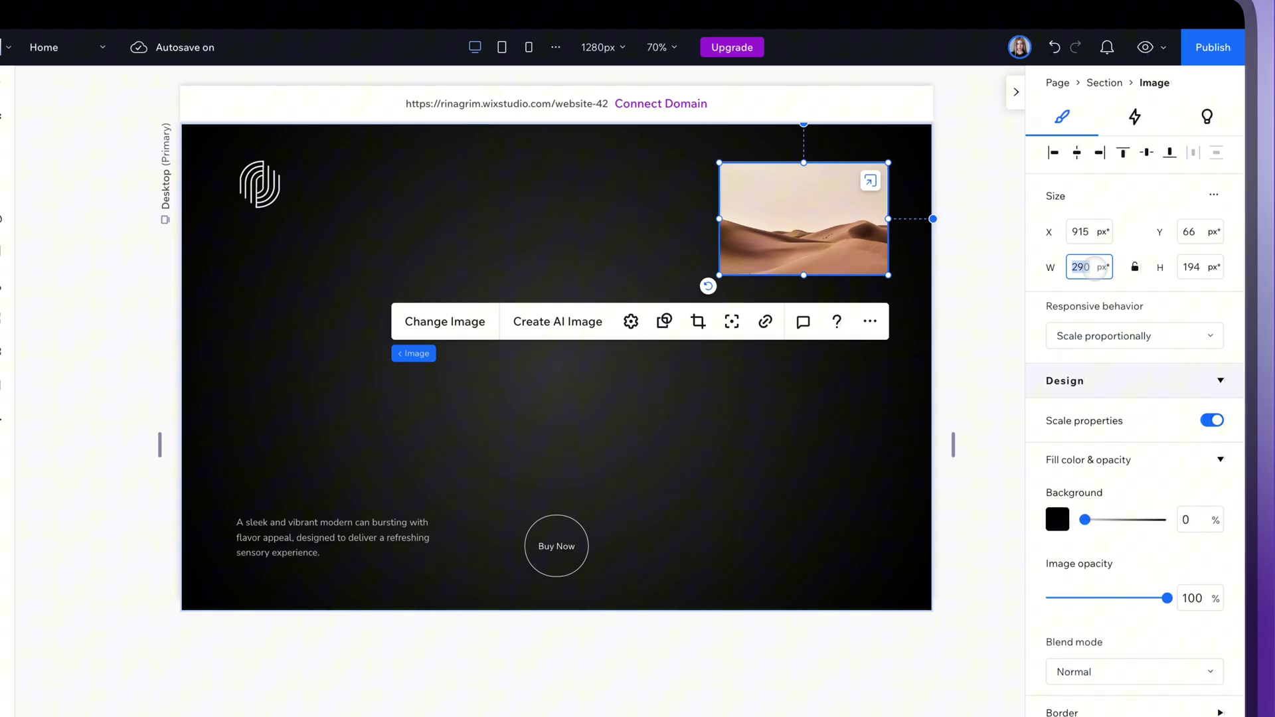
Set the placeholder image's width and height to 100 px.
left_click(1204, 267)
type("100")
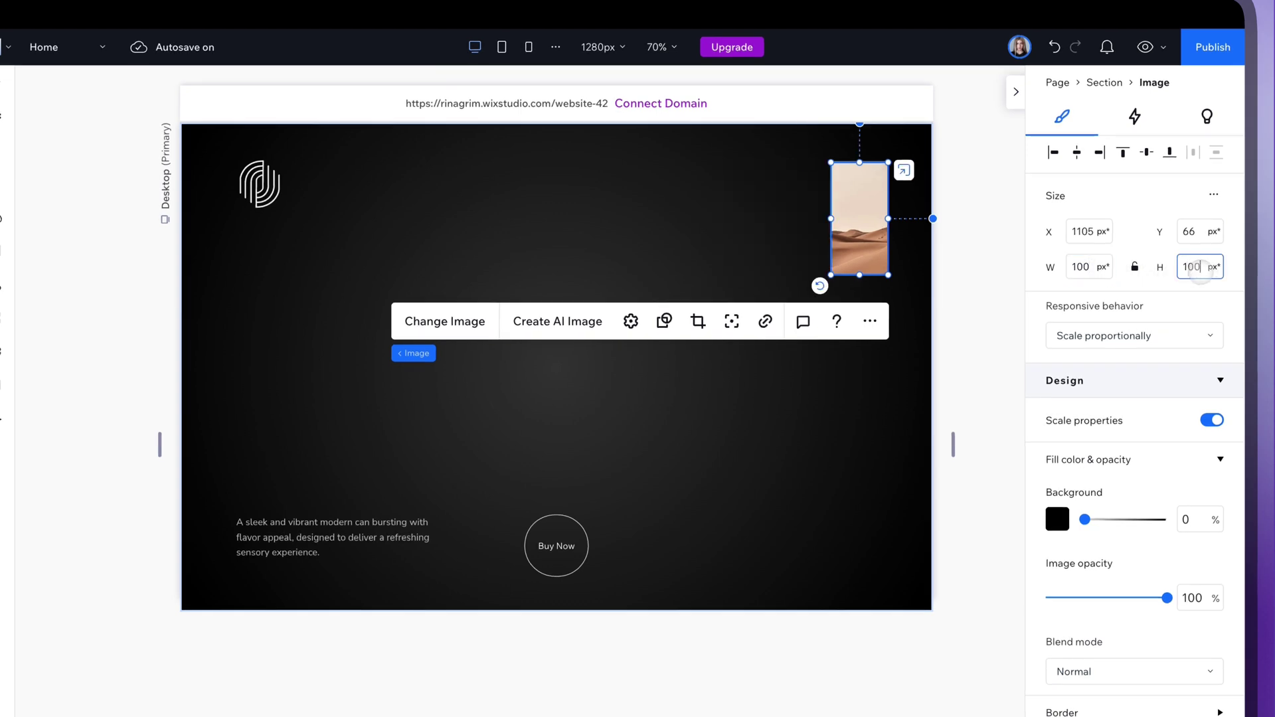
key("Return")
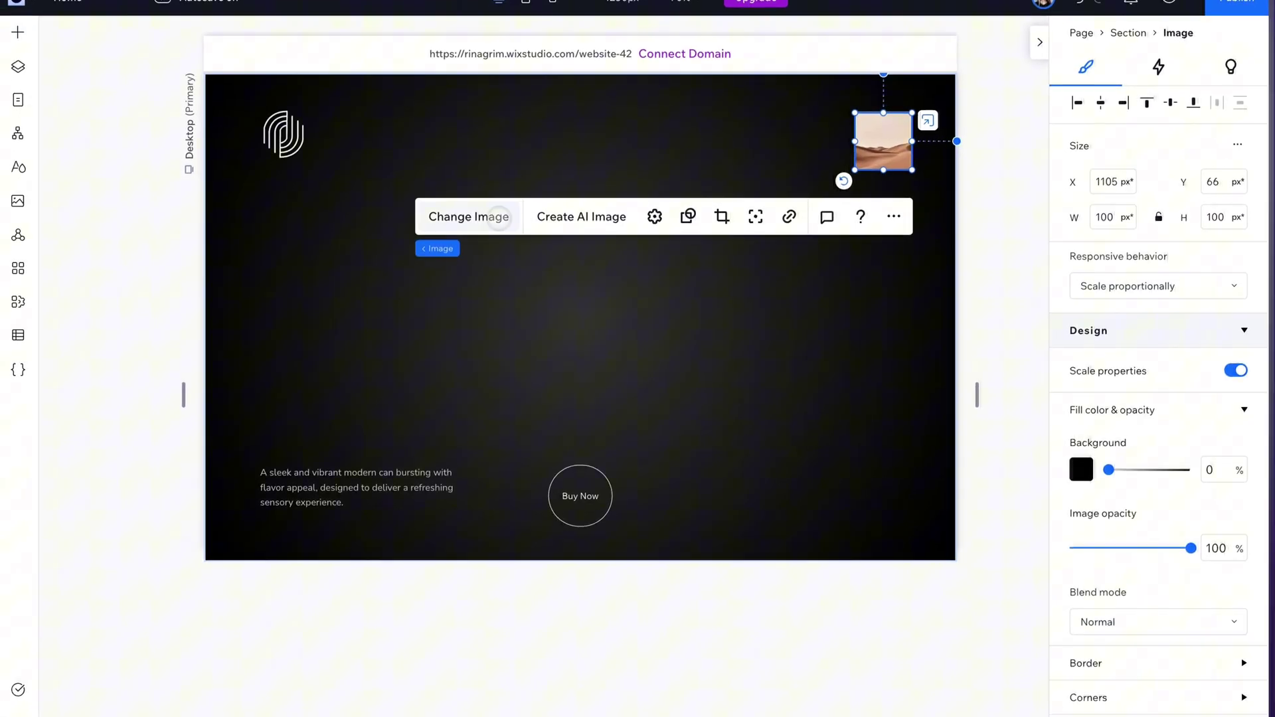
Replace the placeholder with the watermelon pattern_edited.jpg site file and crop the image to a circle shape.
left_click(445, 266)
left_click(458, 432)
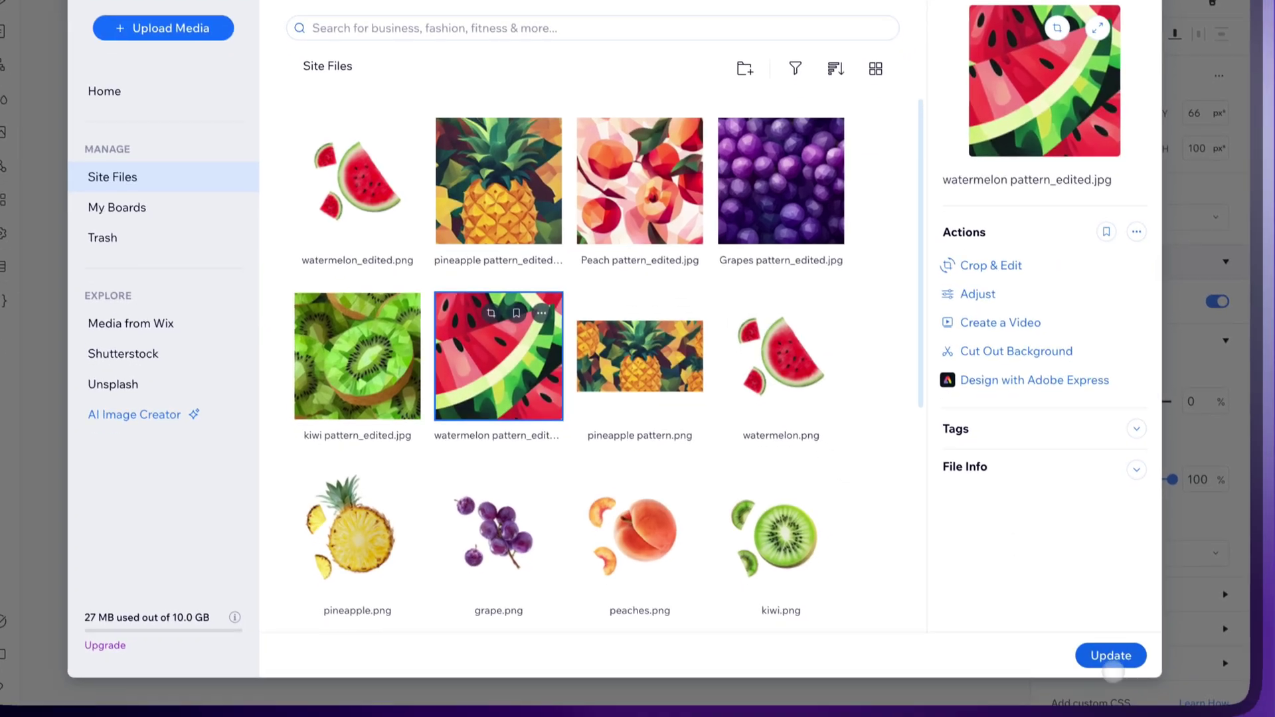
left_click(1131, 715)
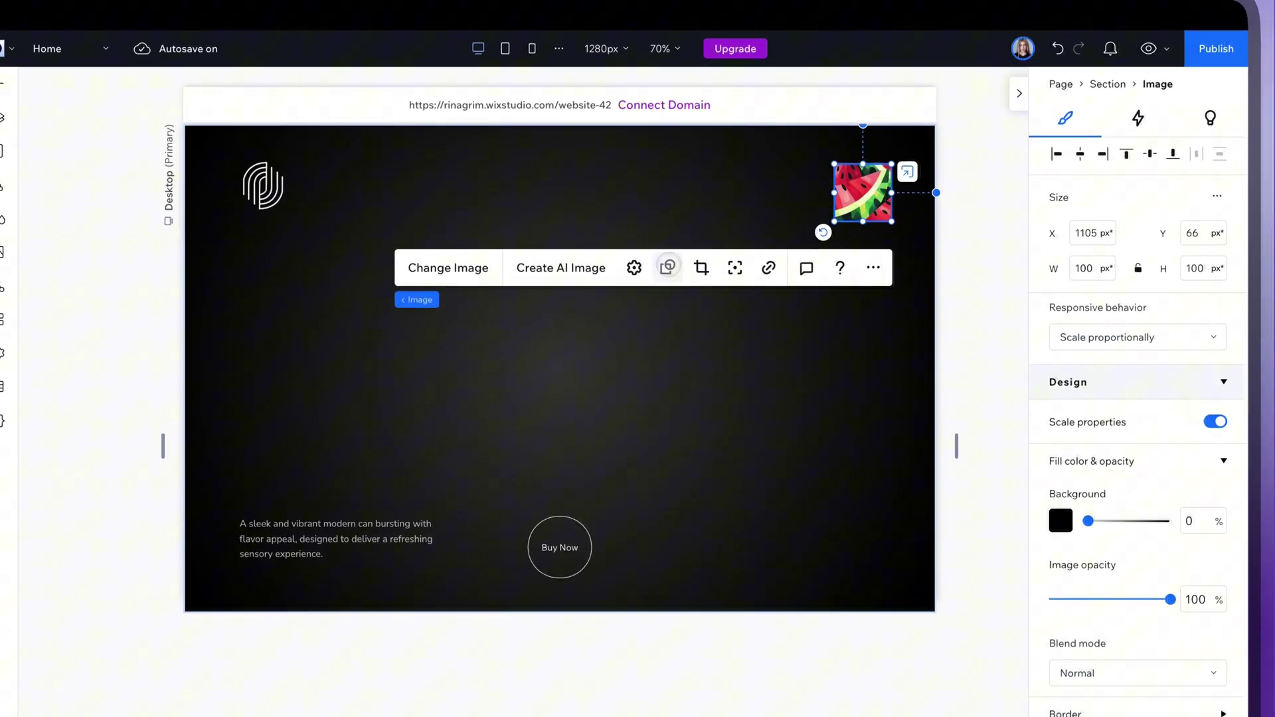
left_click(665, 131)
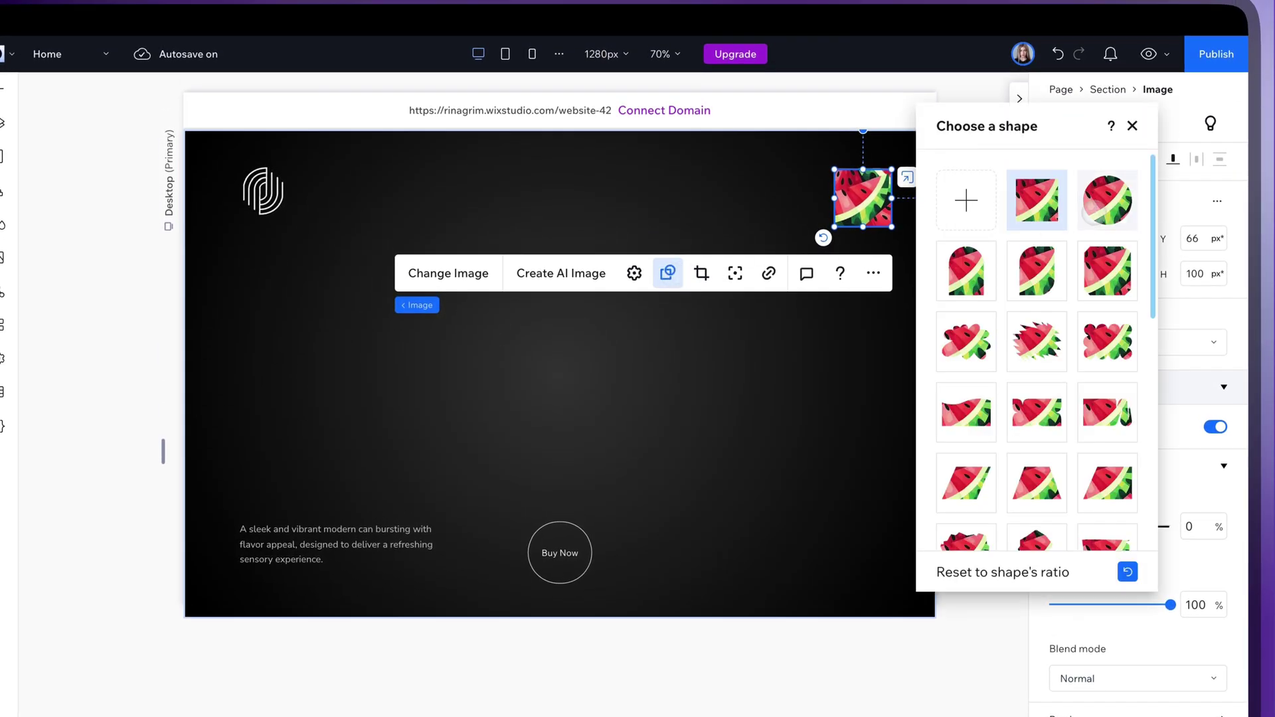
left_click(1133, 127)
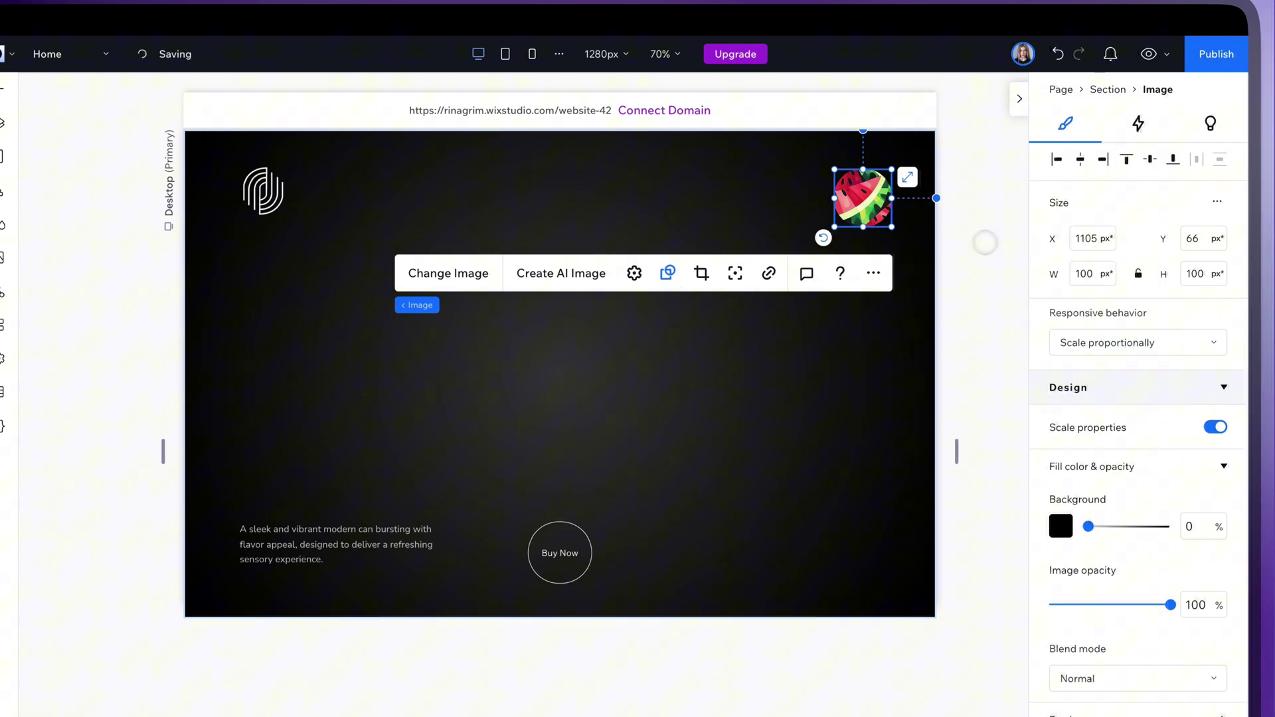
Place a copy of the watermelon circle directly below it and change its image to the pineapple pattern_edited file.
left_click_drag(863, 198, 863, 265)
left_click(446, 190)
left_click(498, 307)
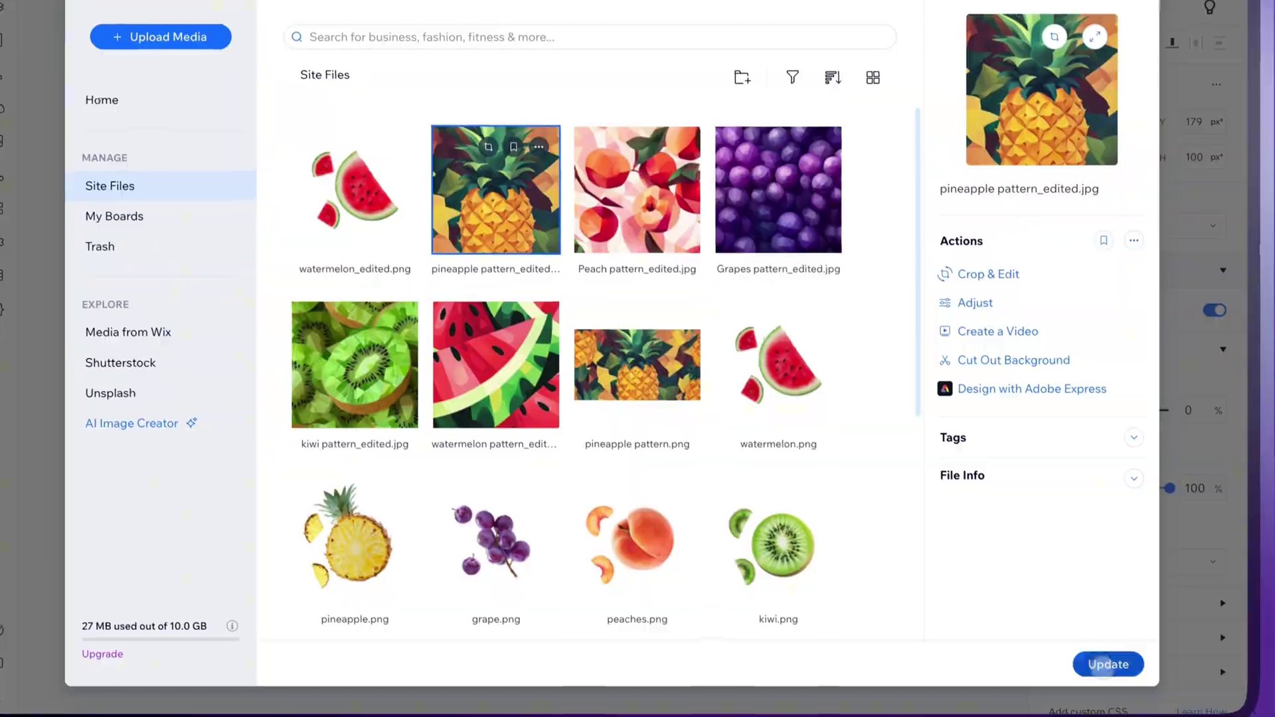
left_click(1101, 665)
key("Escape")
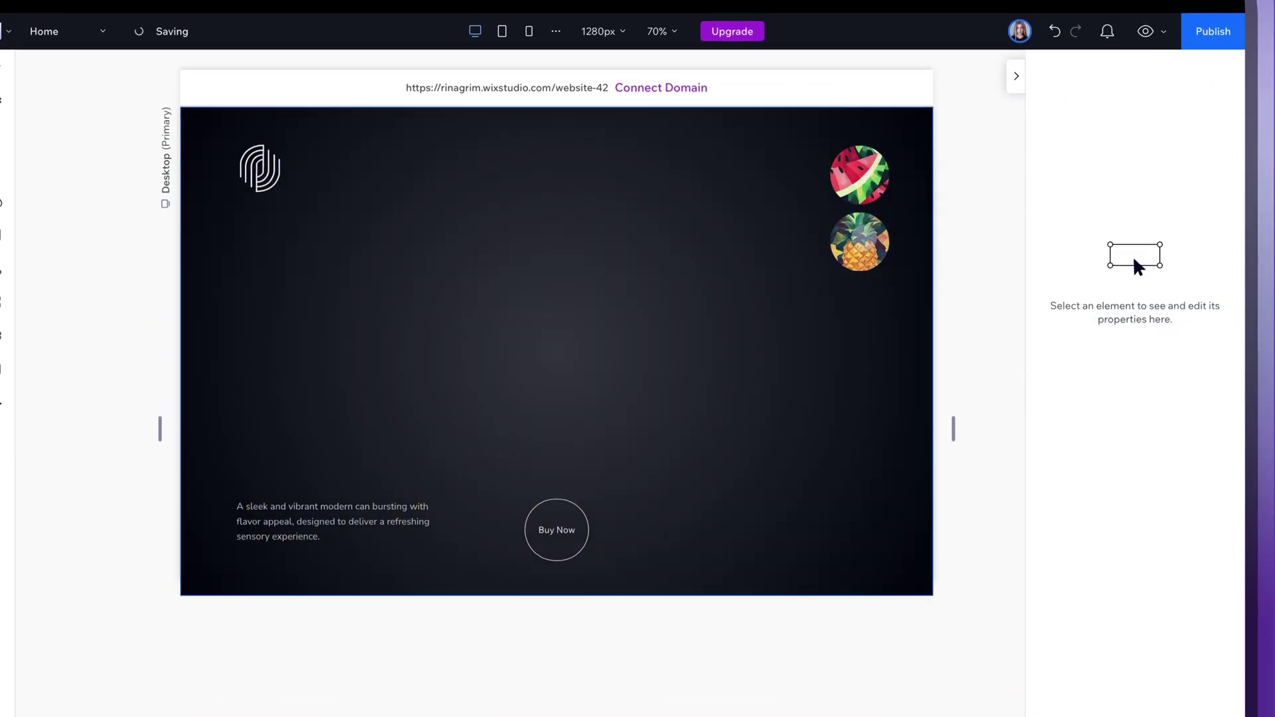
Duplicate the pineapple circle, move the copy below it and change its image to Peach pattern_edited.jpg.
left_click(864, 237)
key("ctrl+d")
left_click_drag(872, 253, 839, 388)
left_click(446, 230)
left_click(632, 283)
left_click(1034, 649)
Duplicate the peach circle below it and change the copy's image to kiwi pattern_edited.jpg.
key("ctrl+d")
left_click(529, 279)
left_click(431, 410)
left_click(1031, 649)
Duplicate the kiwi circle below it and change the copy's image to Grapes pattern_edited.jpg.
key("ctrl+d")
left_click(515, 329)
left_click(747, 275)
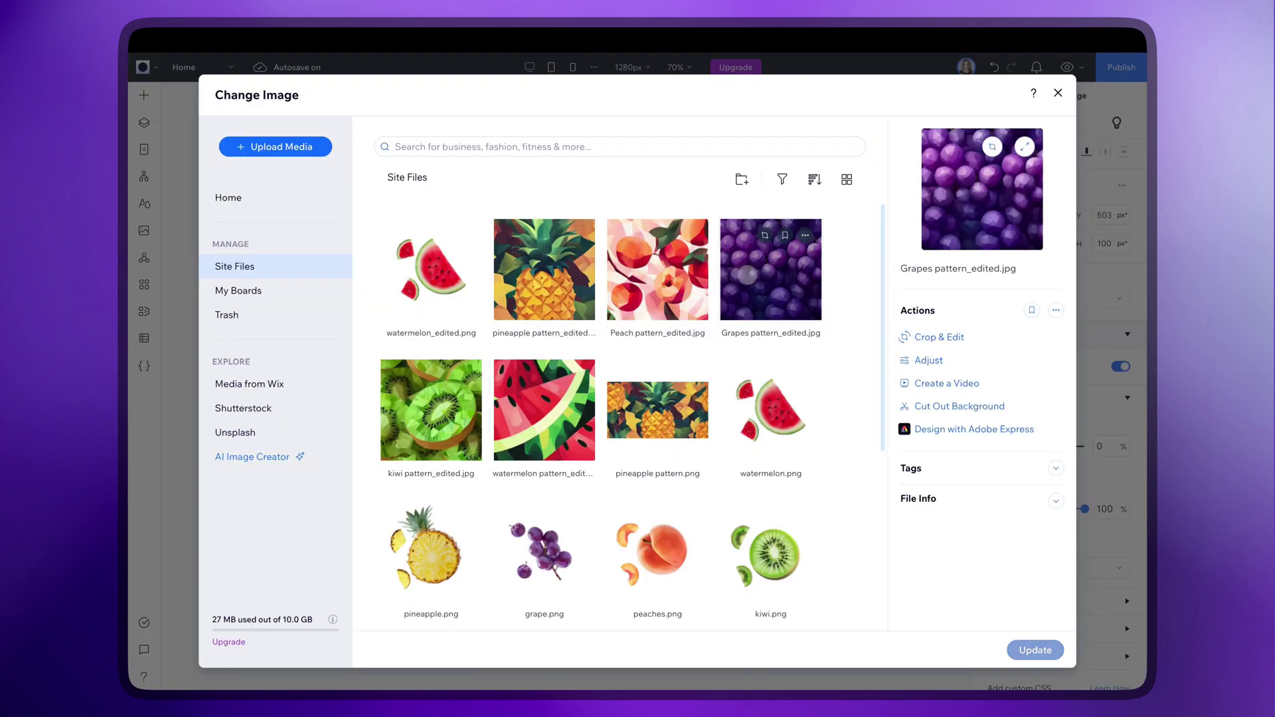
left_click(1036, 650)
Select all five fruit circles and combine them into a vertical stack with 15% item spacing.
left_click(891, 163)
left_click(834, 189)
left_click(838, 238, "shift")
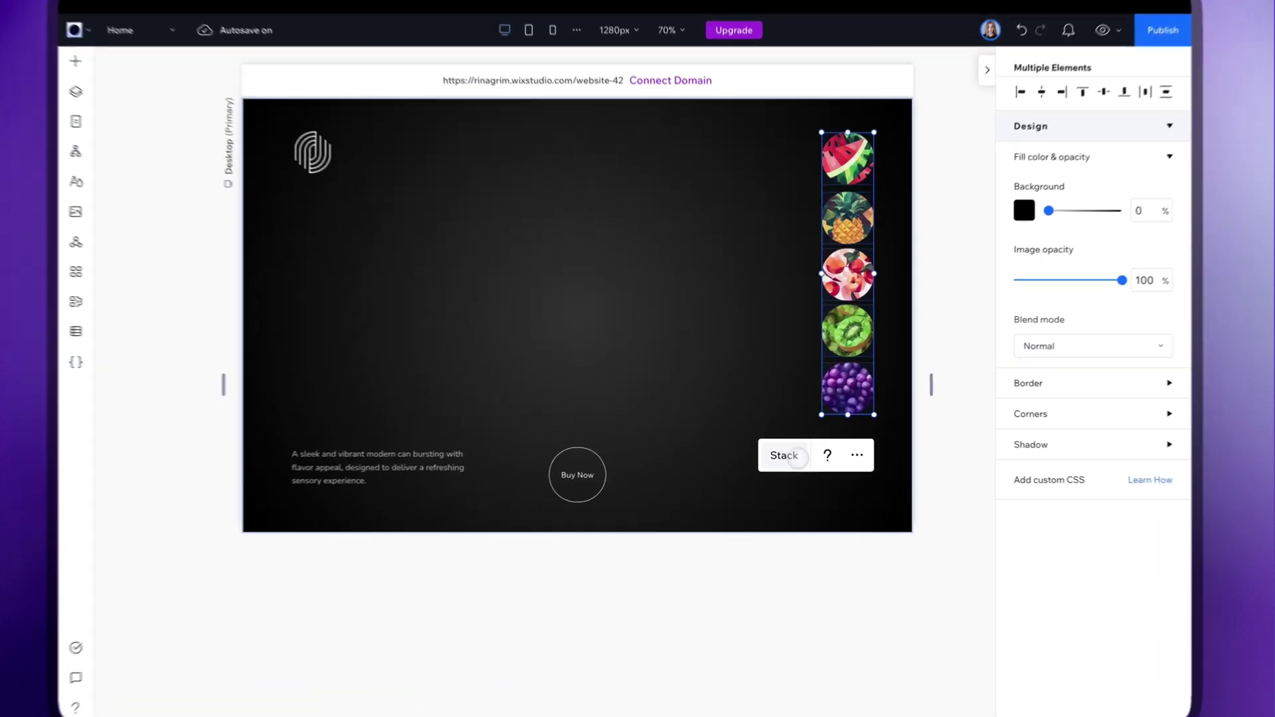
left_click(781, 449)
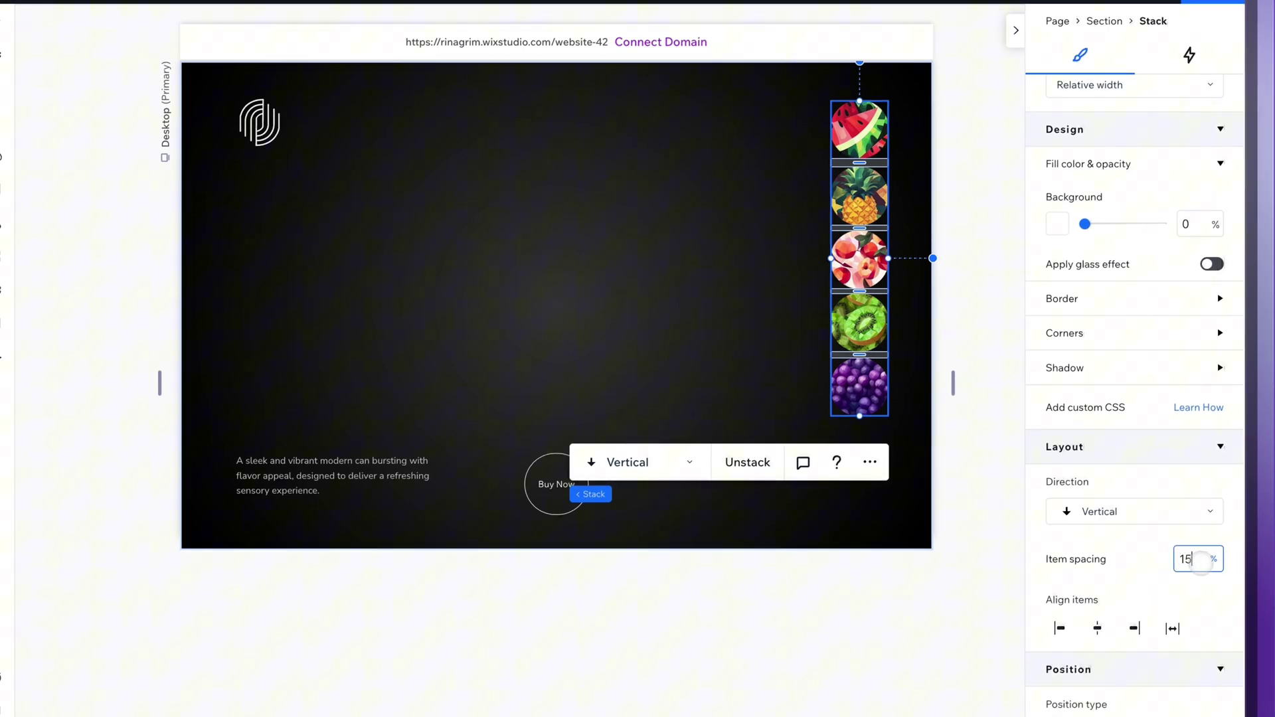
Center the fruit stack vertically in the section and set its position type to Pinned.
scroll(1169, 465, "up", 3)
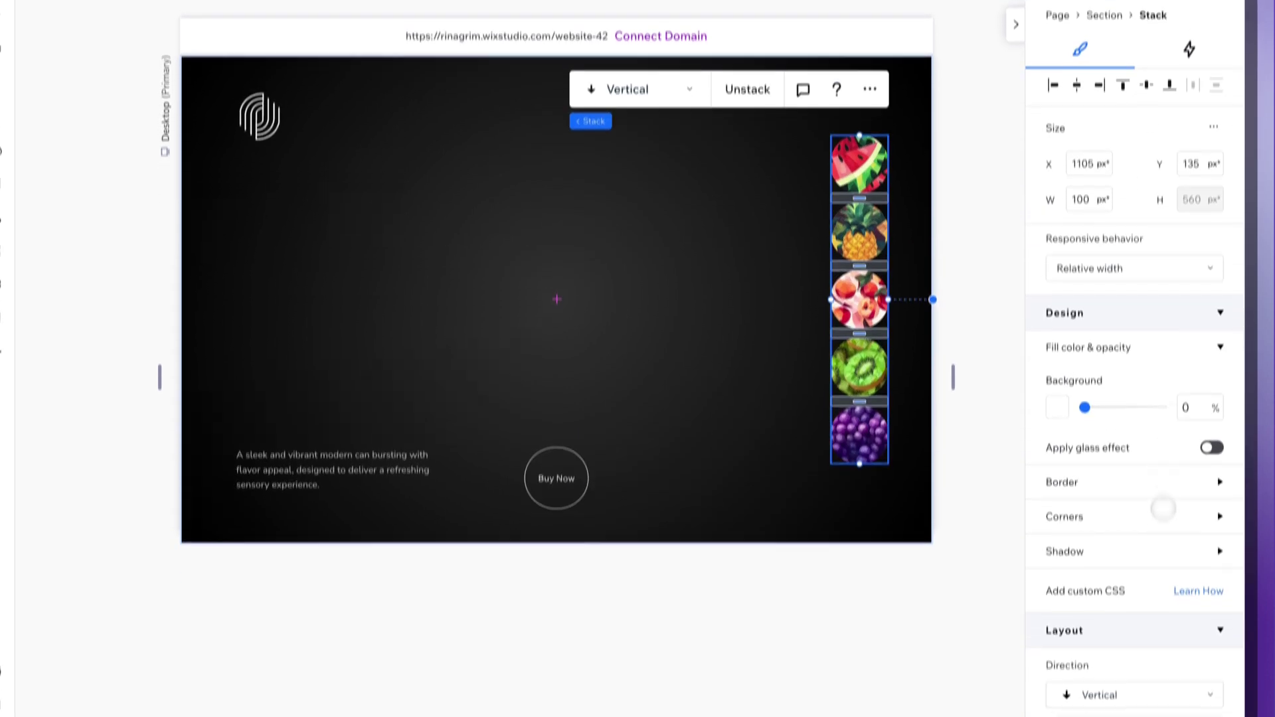
scroll(1163, 509, "down", 5)
left_click(1140, 472)
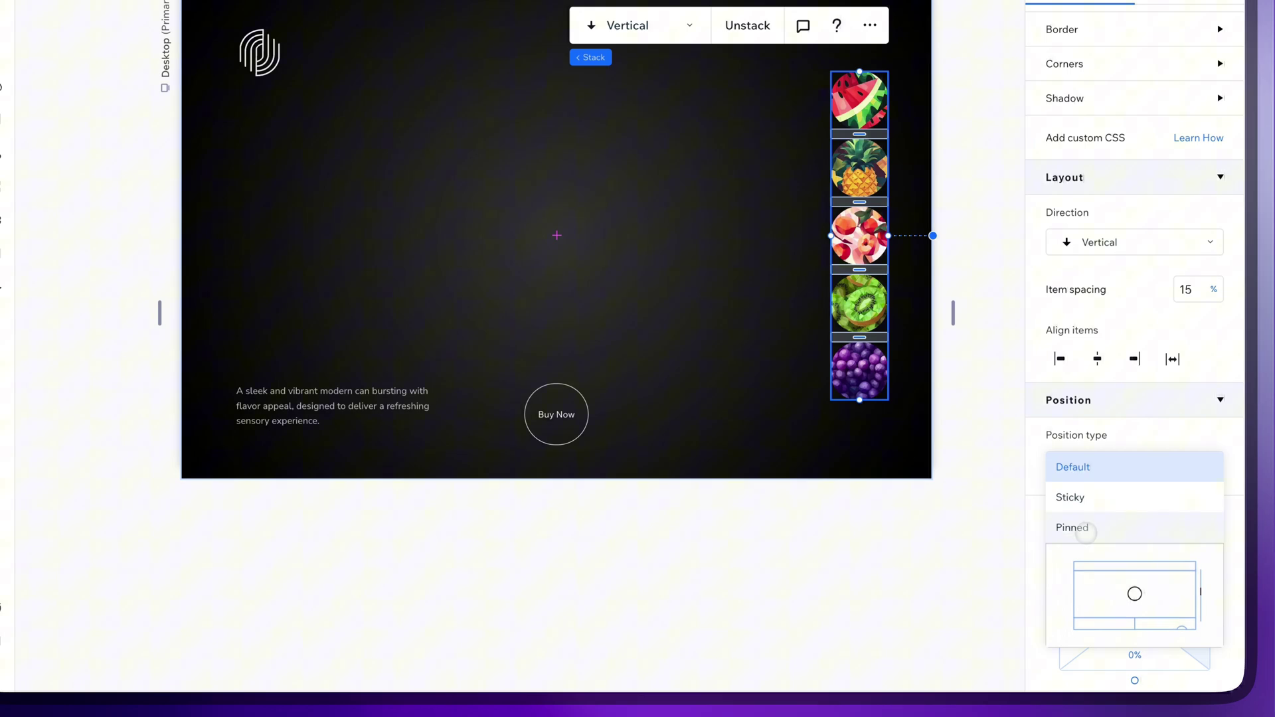
left_click(1083, 529)
left_click(975, 565)
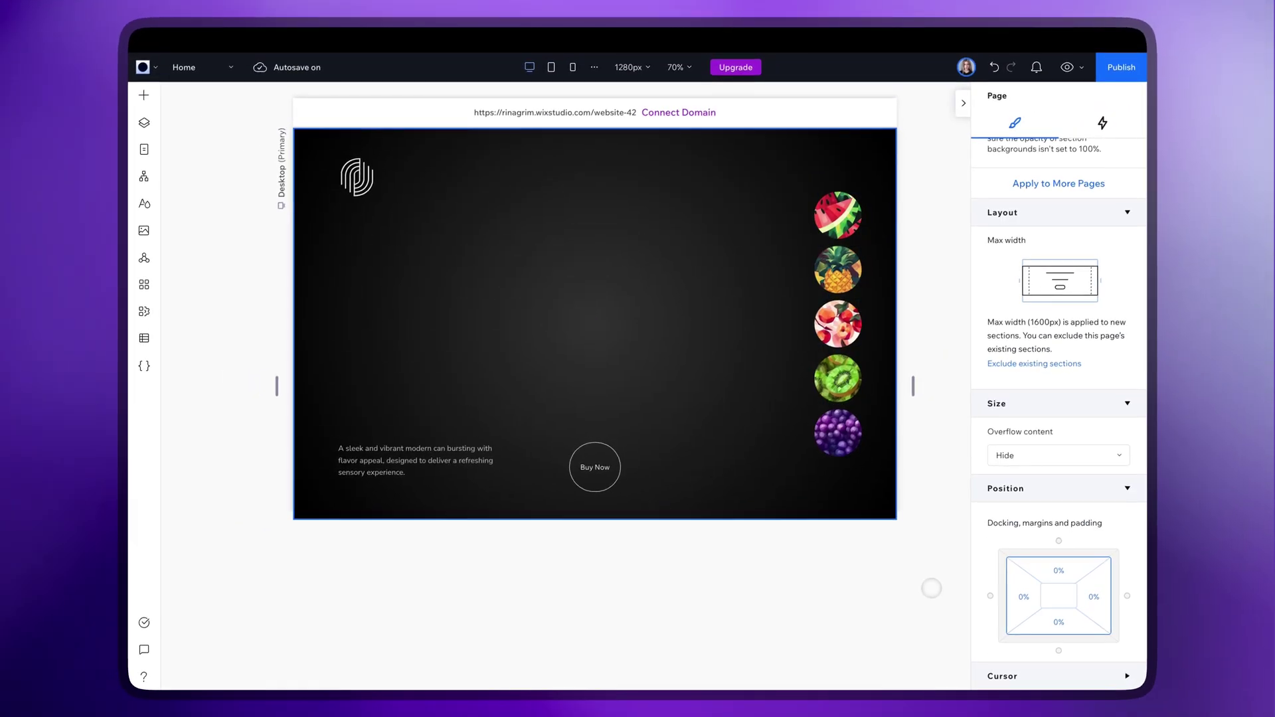
Add a new image element to the section, above the Buy Now button and away from the fruit stack.
left_click(143, 123)
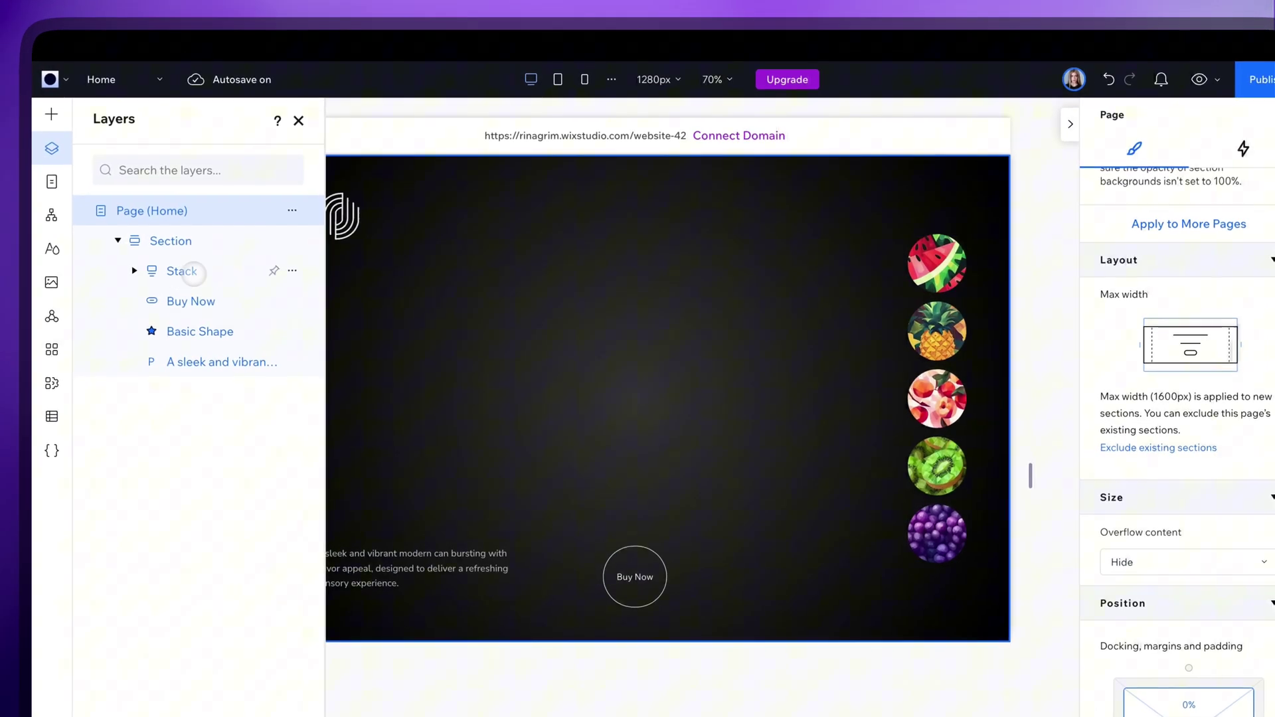
left_click(50, 115)
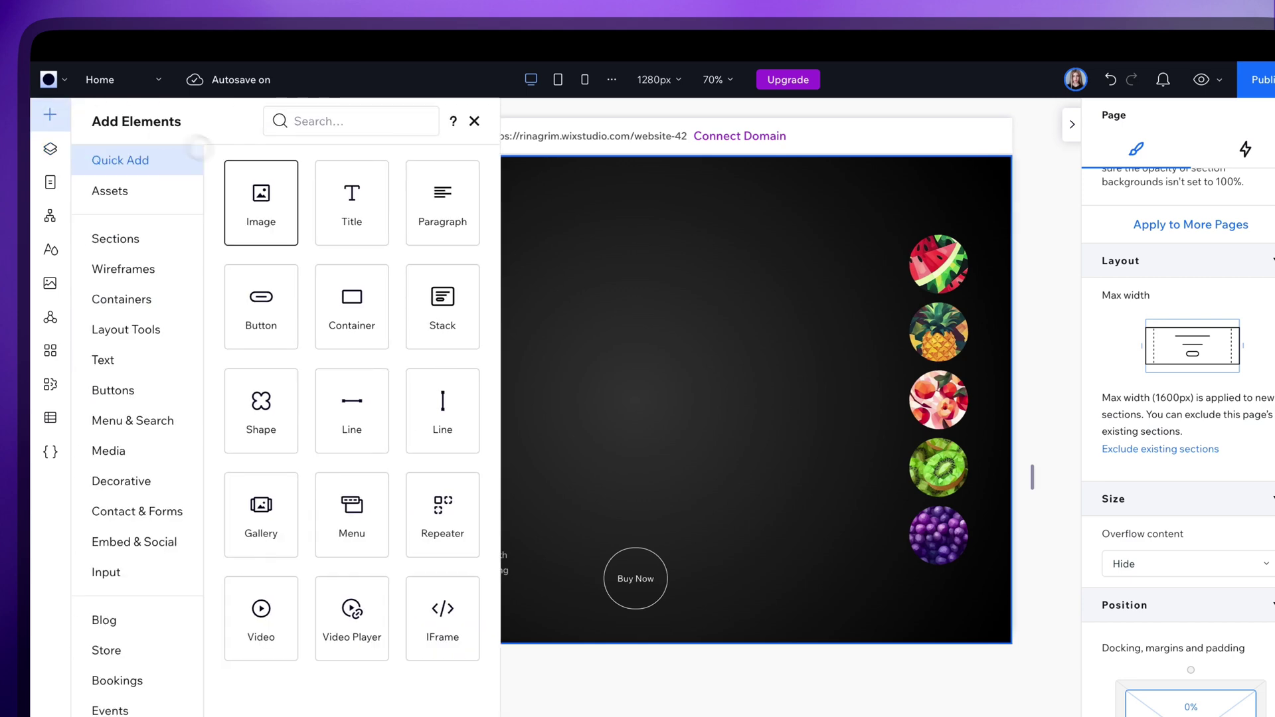
left_click_drag(261, 202, 552, 407)
scroll(1108, 266, "up", 5)
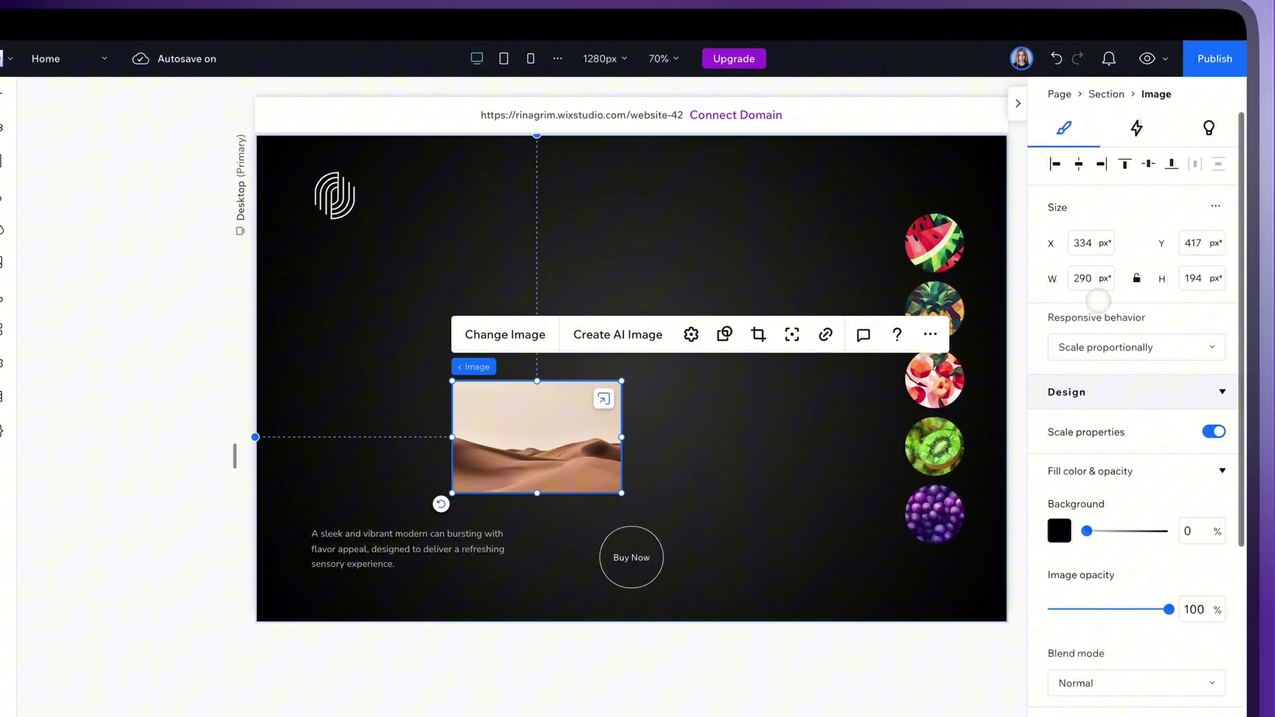
Set the new image's width and height to 530 px.
left_click(1107, 252)
left_click(1199, 282)
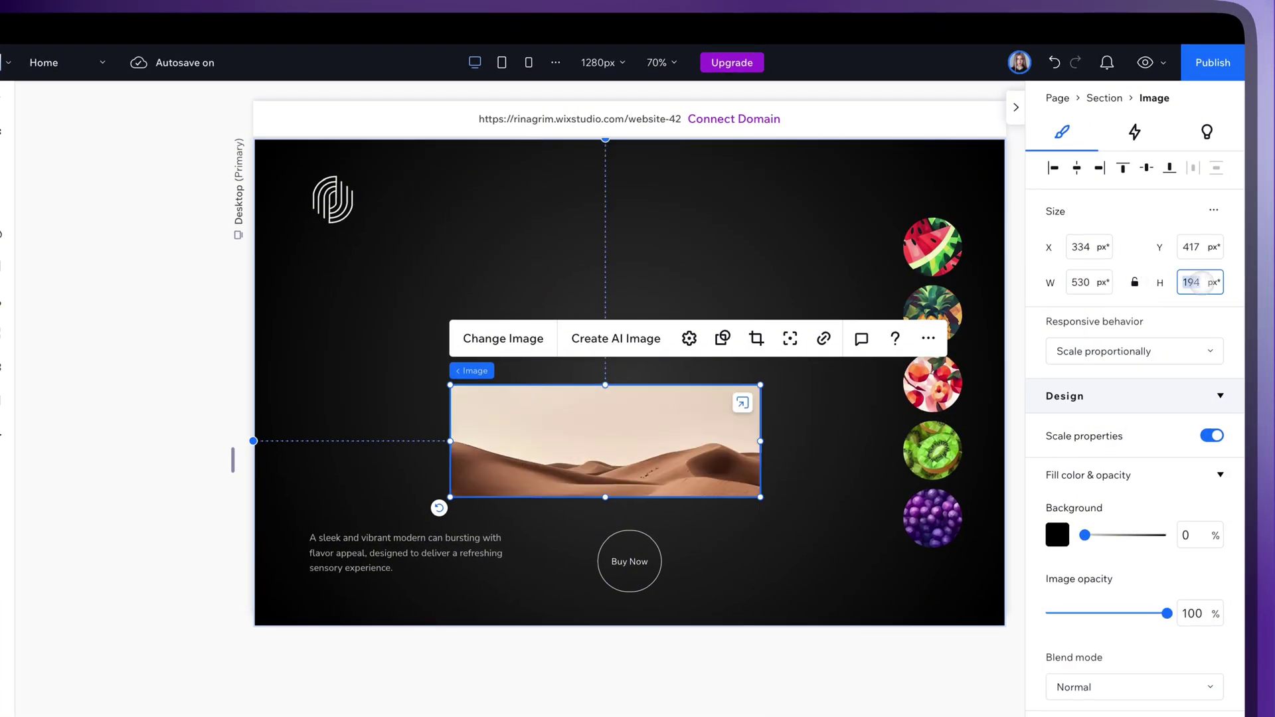
type("530")
key("Return")
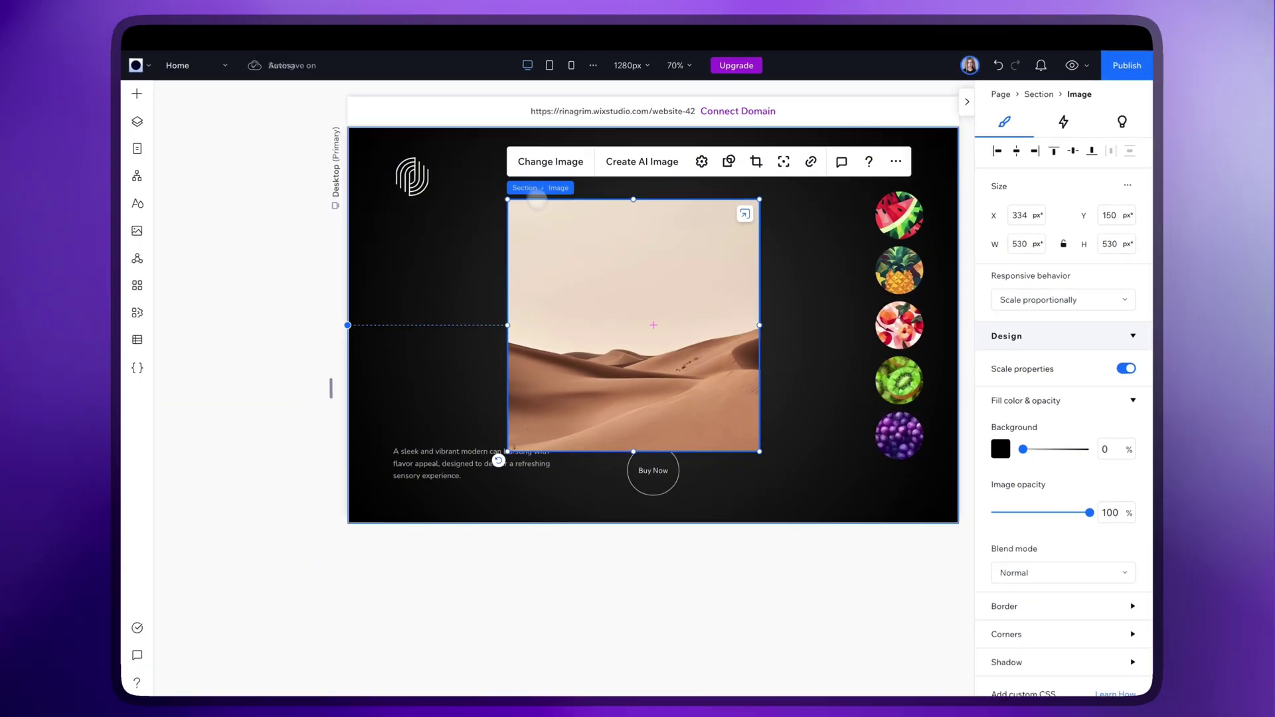
Replace the large placeholder with watermelon.png and position the image at X 221, Y 135 px.
left_click(551, 161)
left_click(769, 327)
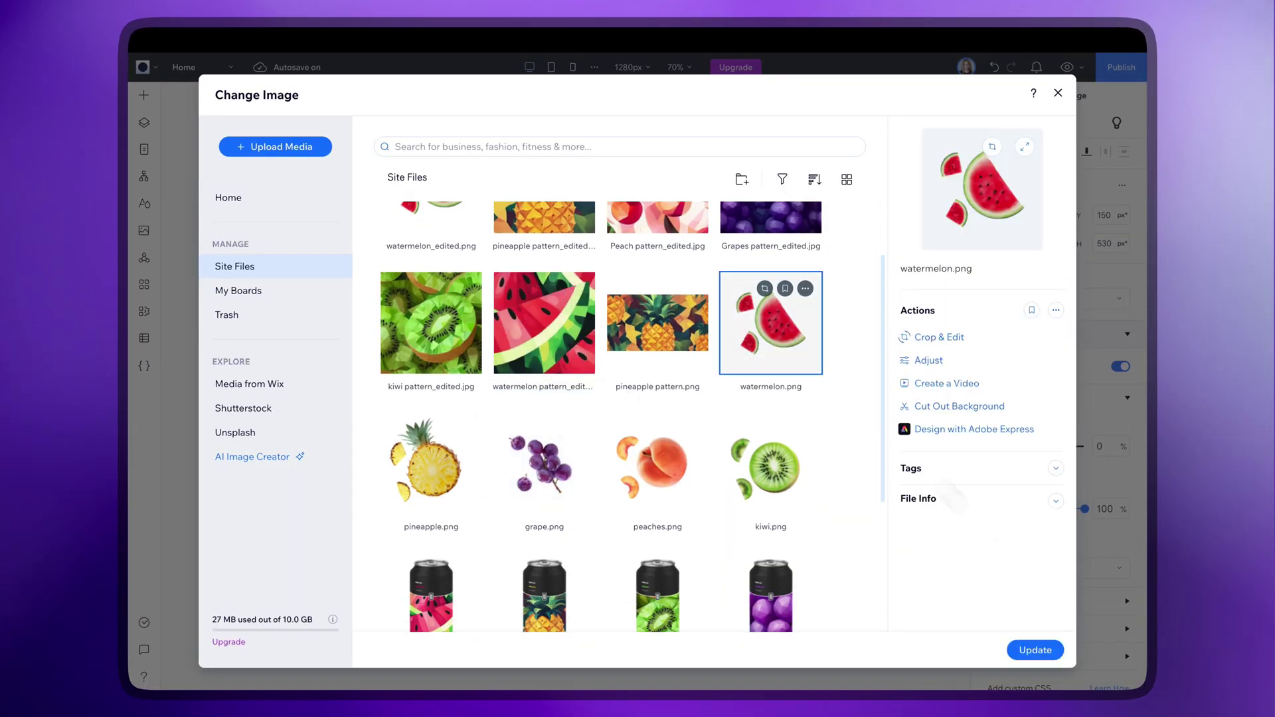
left_click(1039, 649)
left_click(588, 307)
Add a second image overlapping the watermelon picture, placed at X 501, Y 144 px and stretched to 290 by 501 px.
left_click(144, 95)
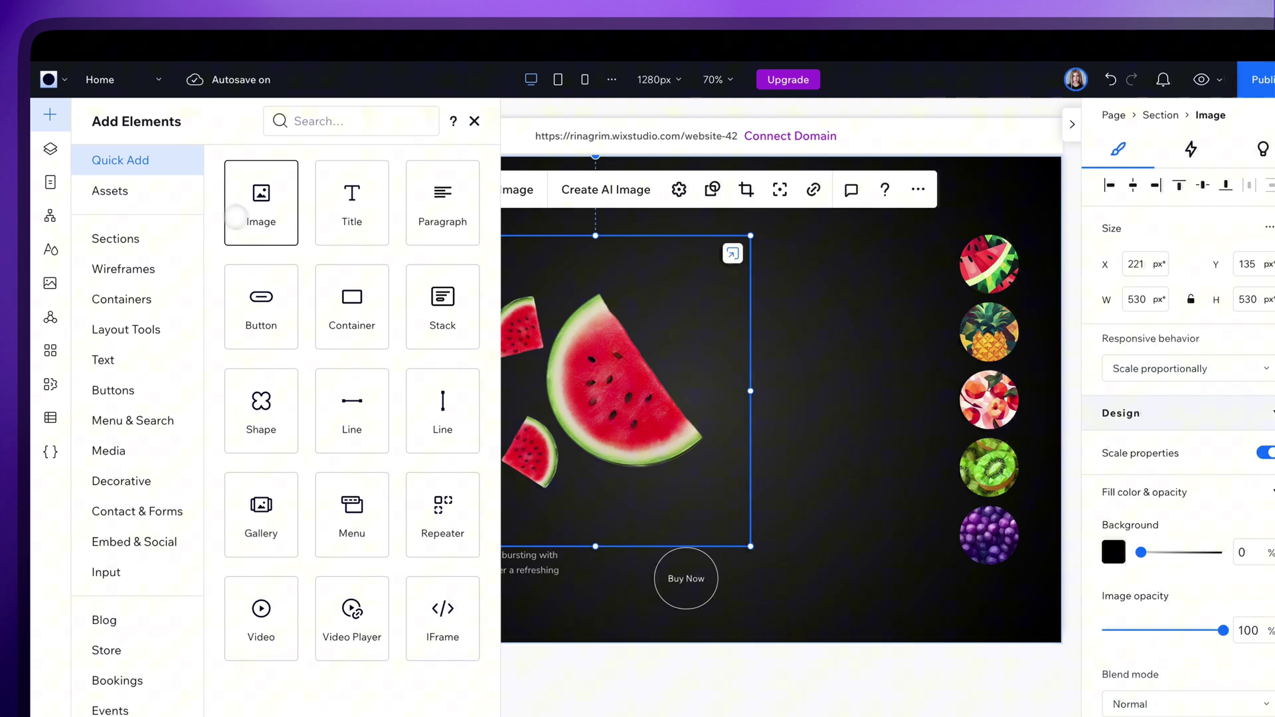
left_click_drag(247, 192, 690, 464)
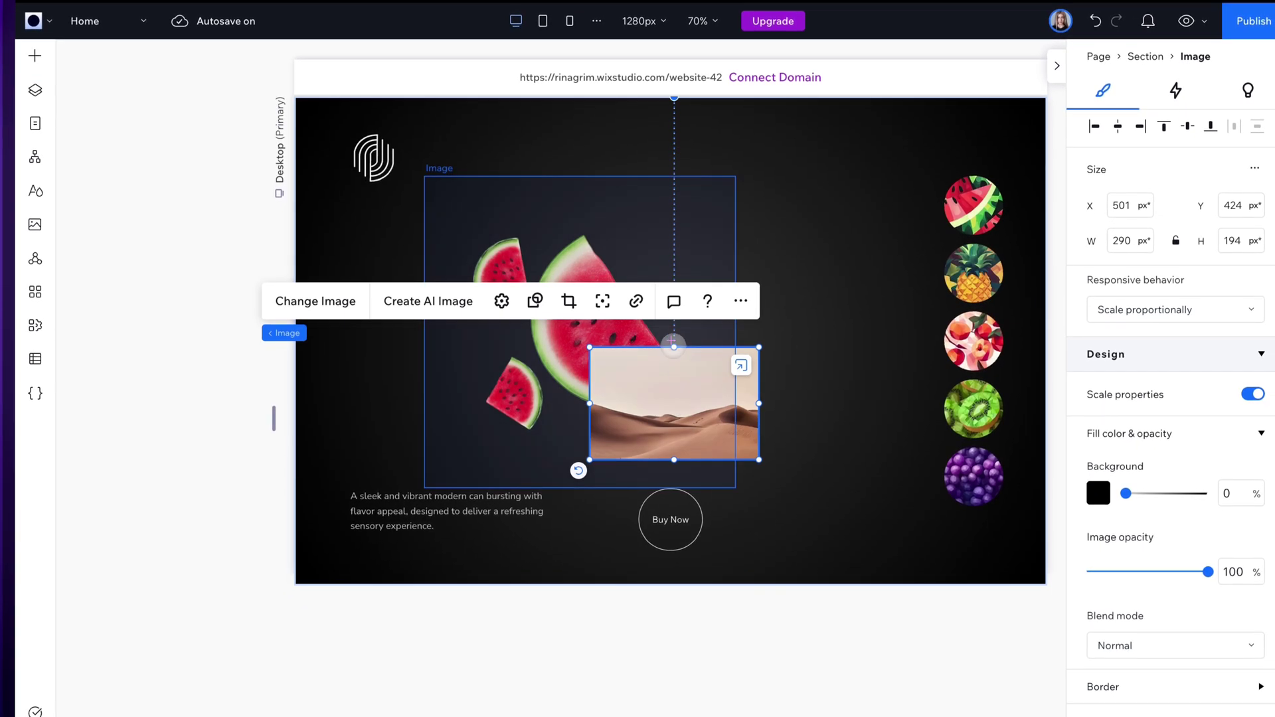
left_click_drag(690, 406, 683, 251)
left_click_drag(667, 192, 675, 182)
left_click_drag(674, 460, 674, 476)
Replace the second placeholder image with Watermelon Can.png from the site files.
left_click(307, 137)
scroll(392, 425, "down", 5)
left_click(393, 420)
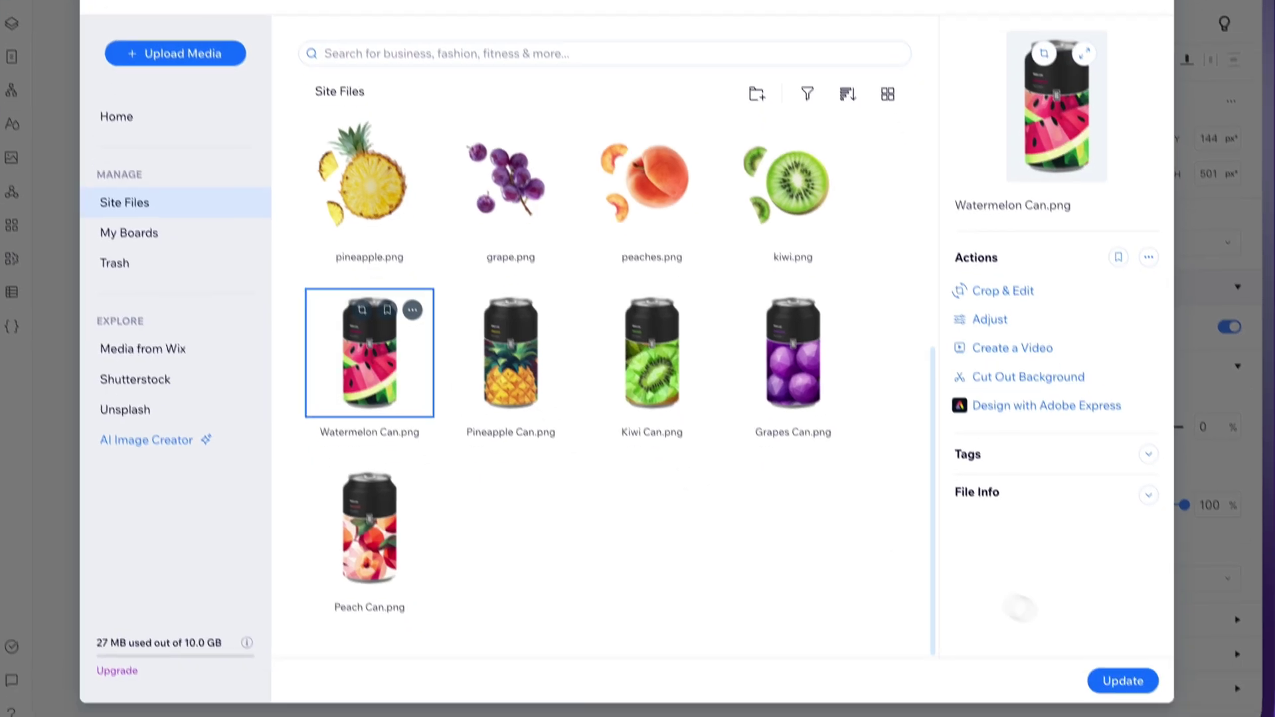
left_click(1122, 680)
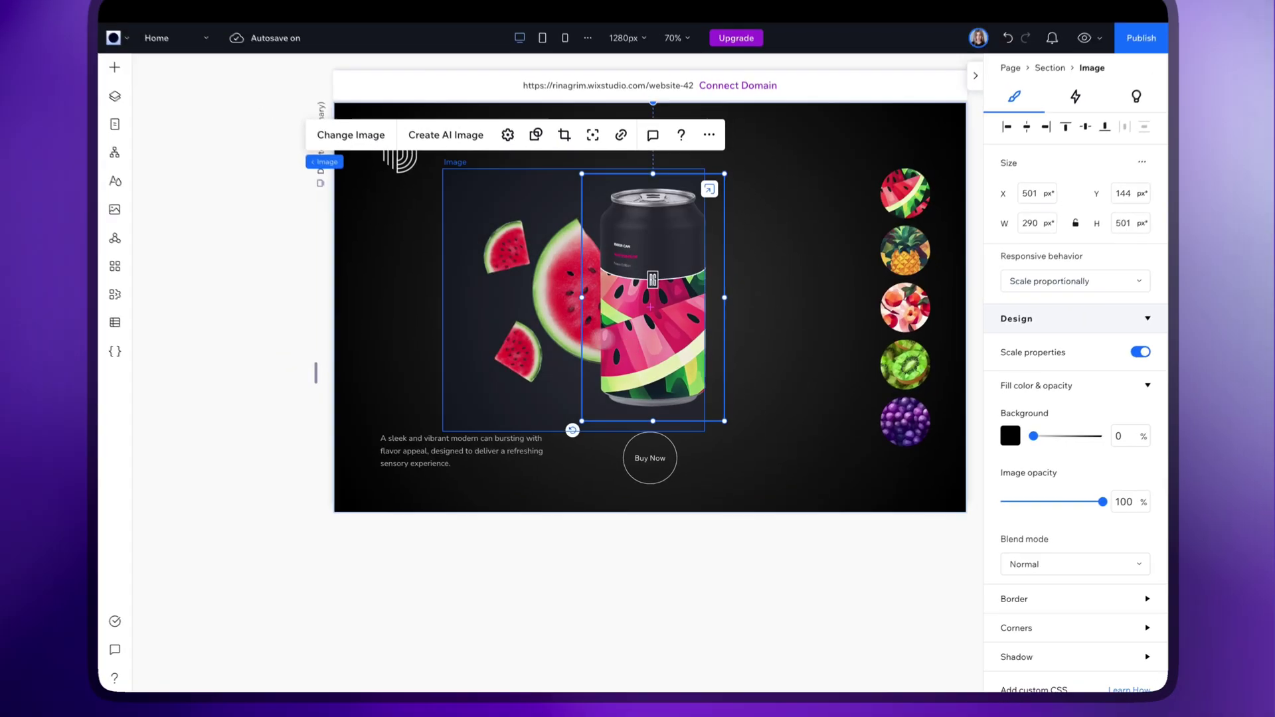
Place the watermelon and can images together in a container and rename the container Main Image.
left_click(572, 332, "shift")
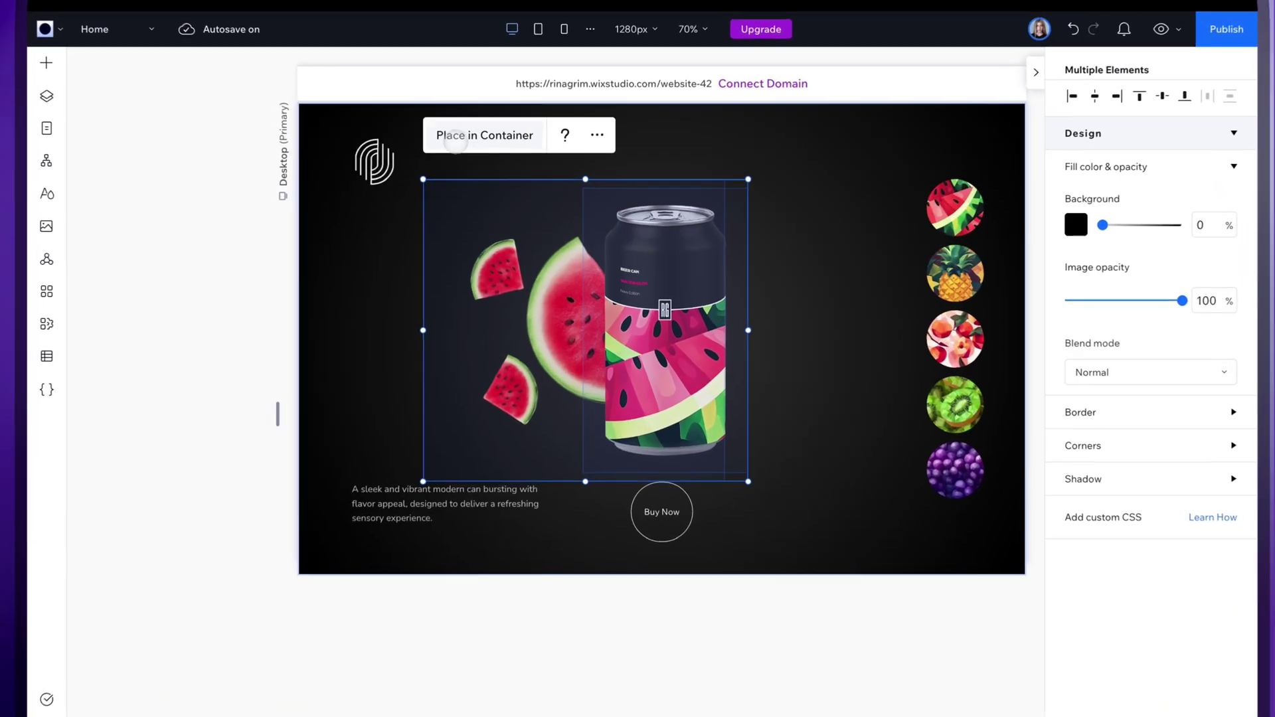
left_click(507, 157)
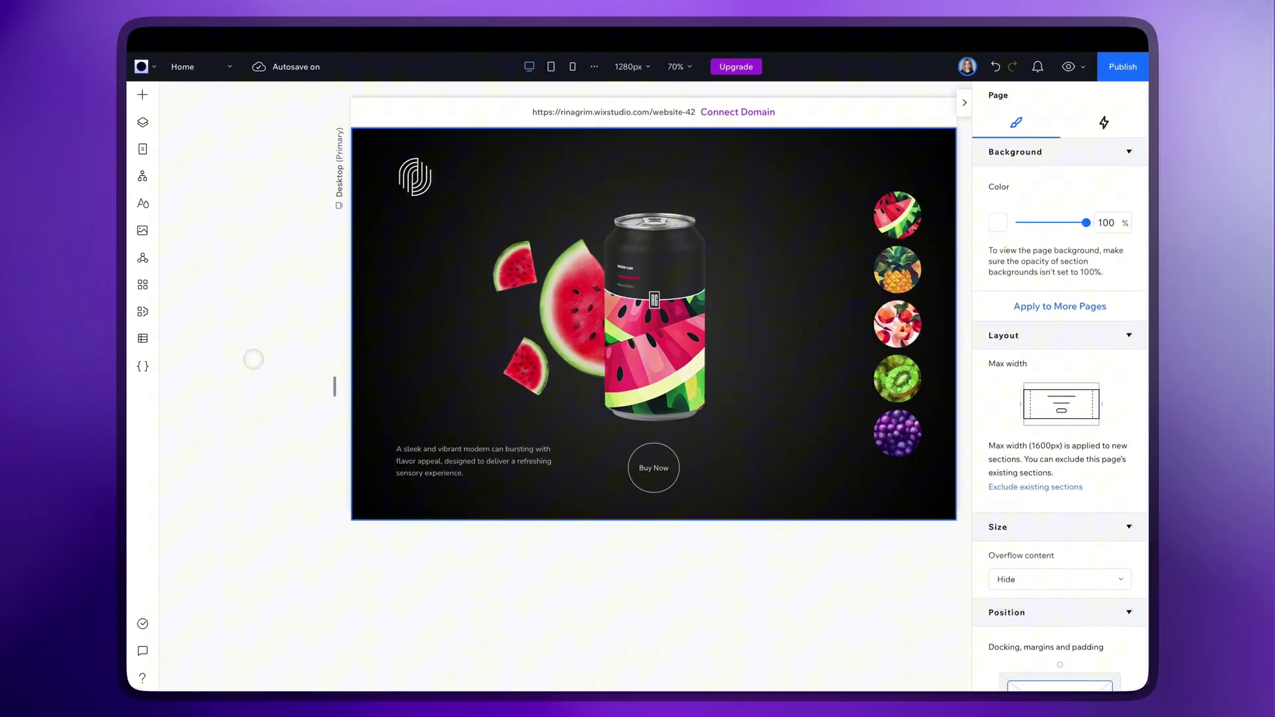
left_click(132, 120)
double_click(243, 220)
type("Main Image")
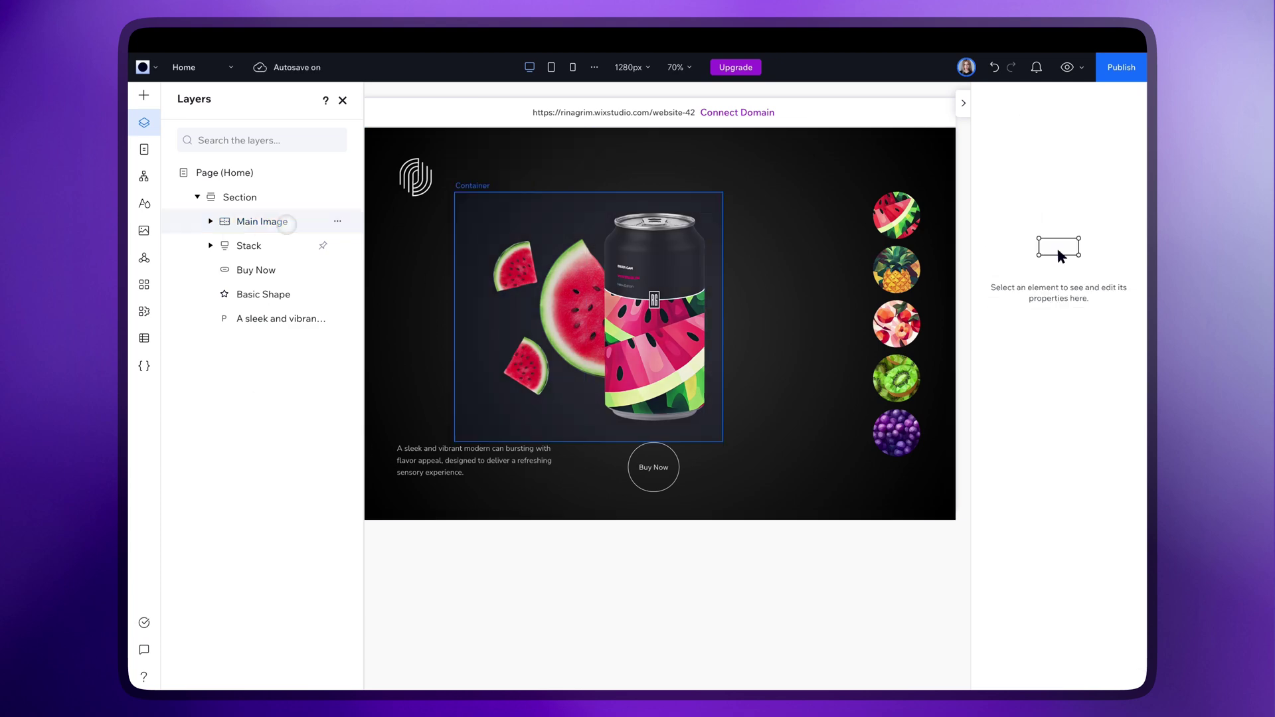
Duplicate the Main Image container and position the copy at X 217, Y 135 px.
key("ctrl+d")
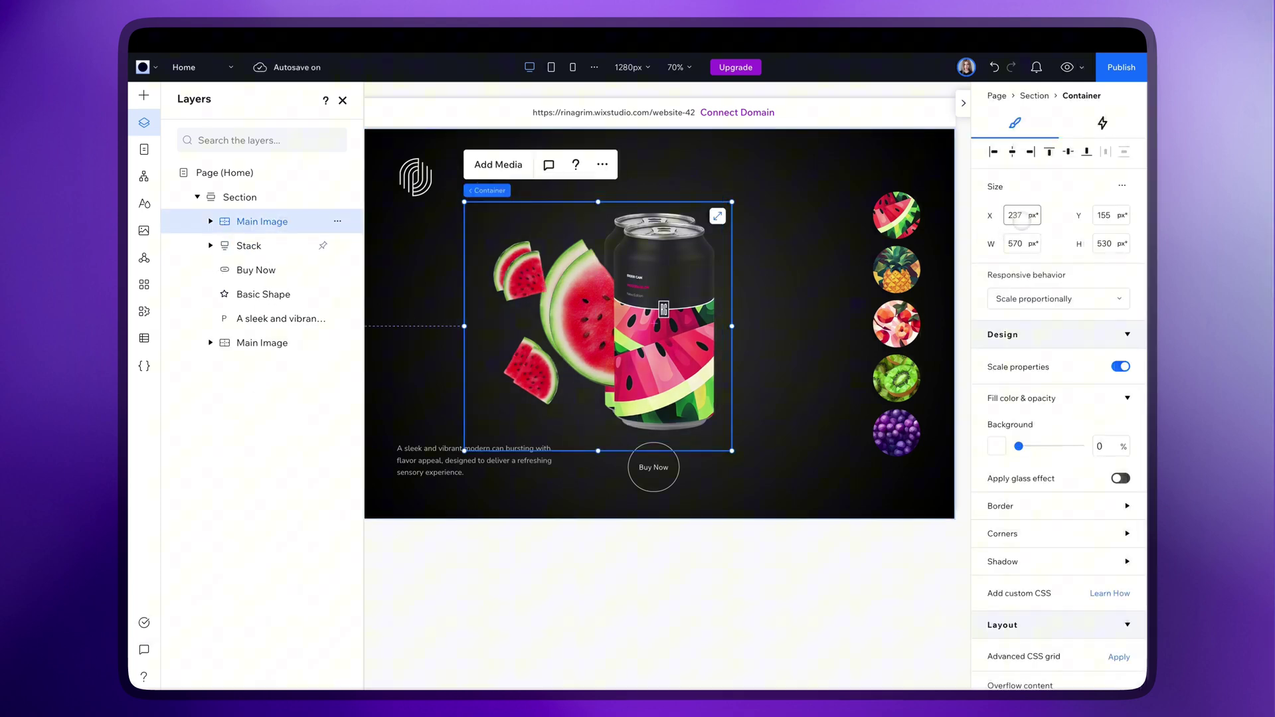
key("Return")
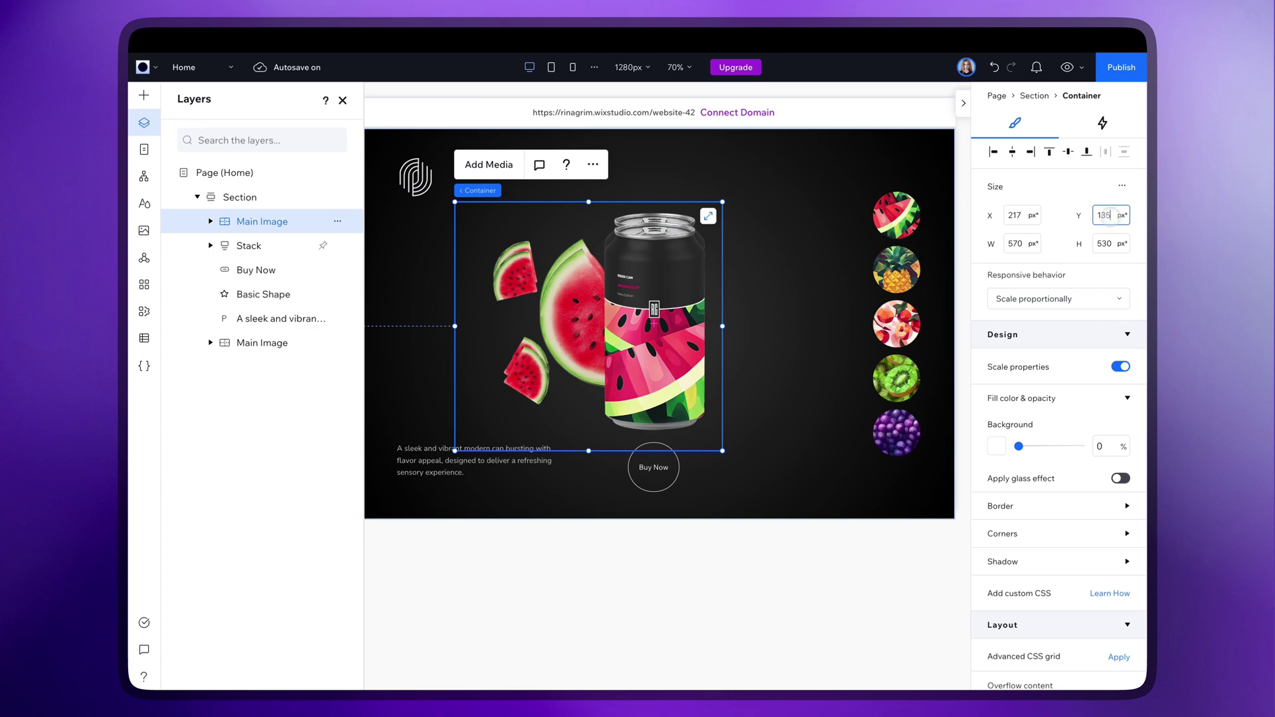
key("Return")
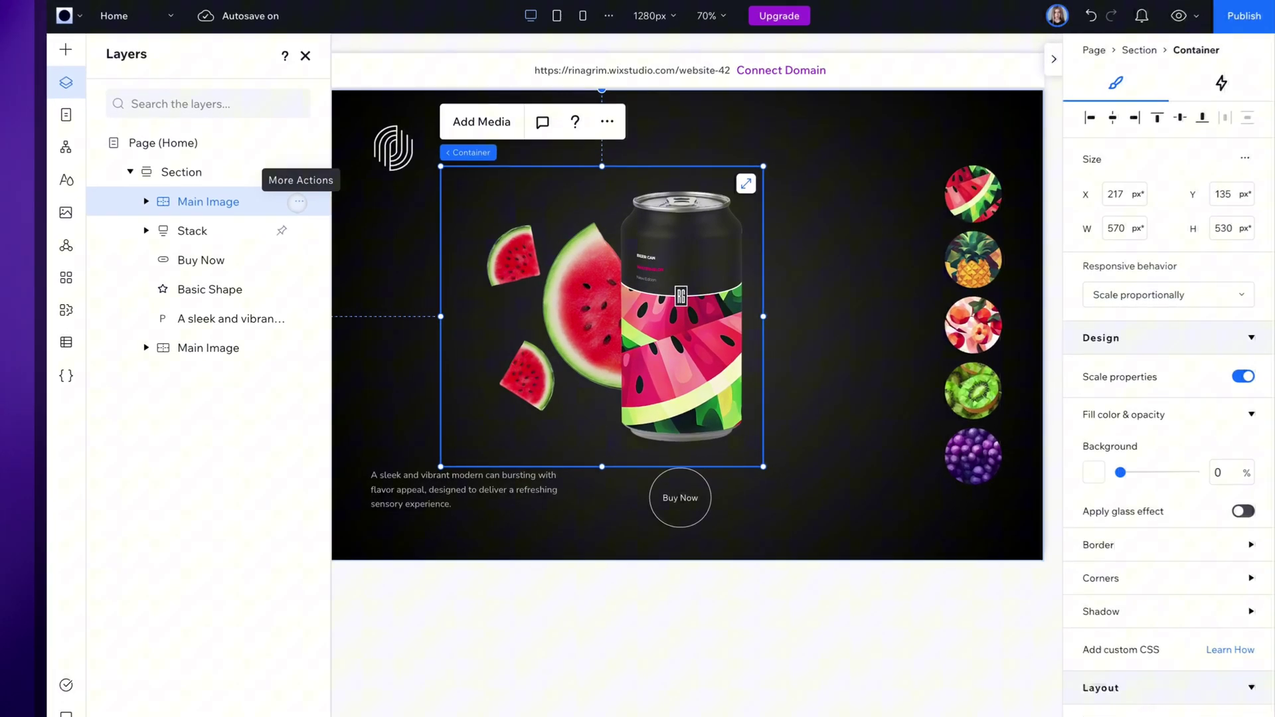
Hide the upper of the two Main Image containers.
left_click(338, 221)
left_click(328, 286)
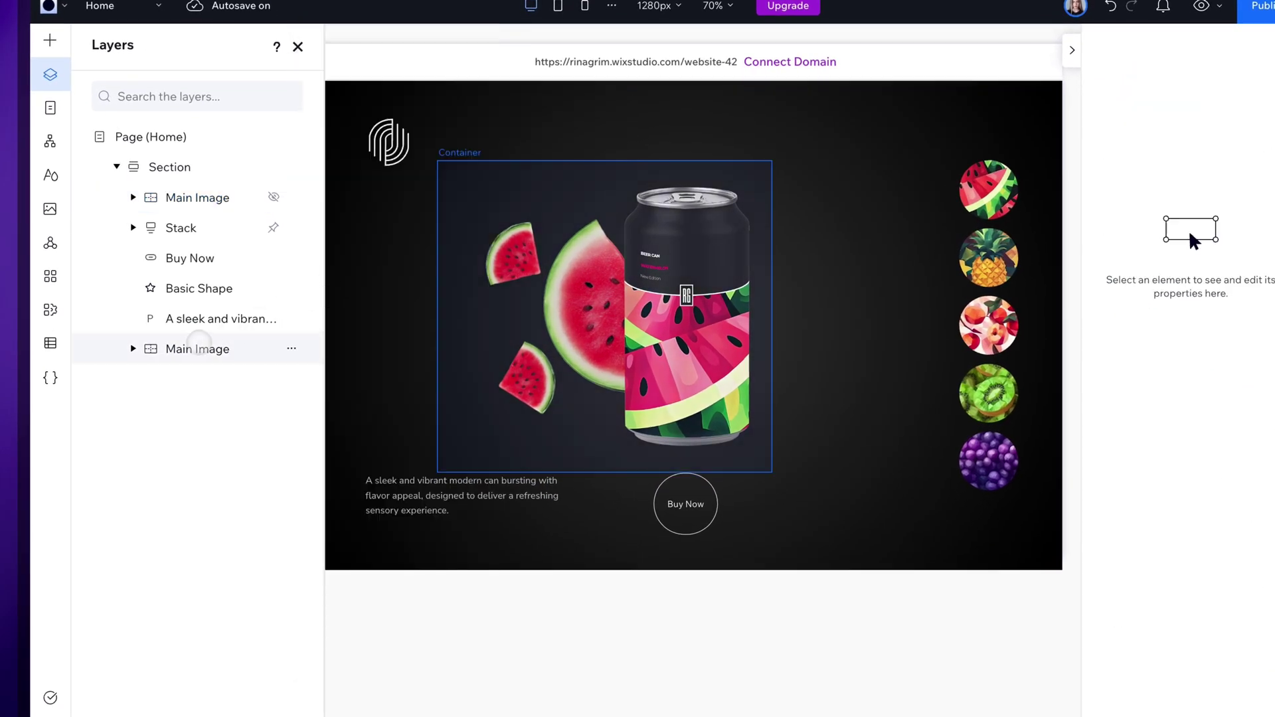
Rename the visible Main Image container Watermelon and its two images can-watermelon and splash-watermelon.
left_click(229, 348)
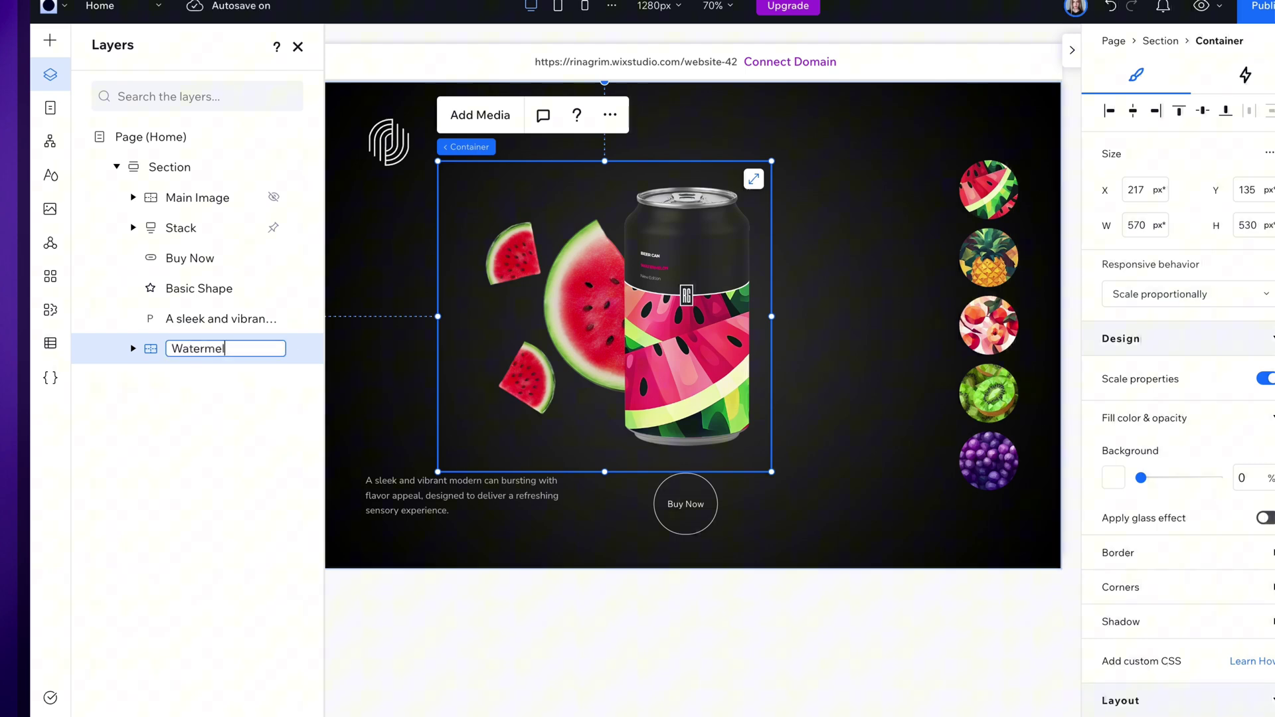
double_click(196, 380)
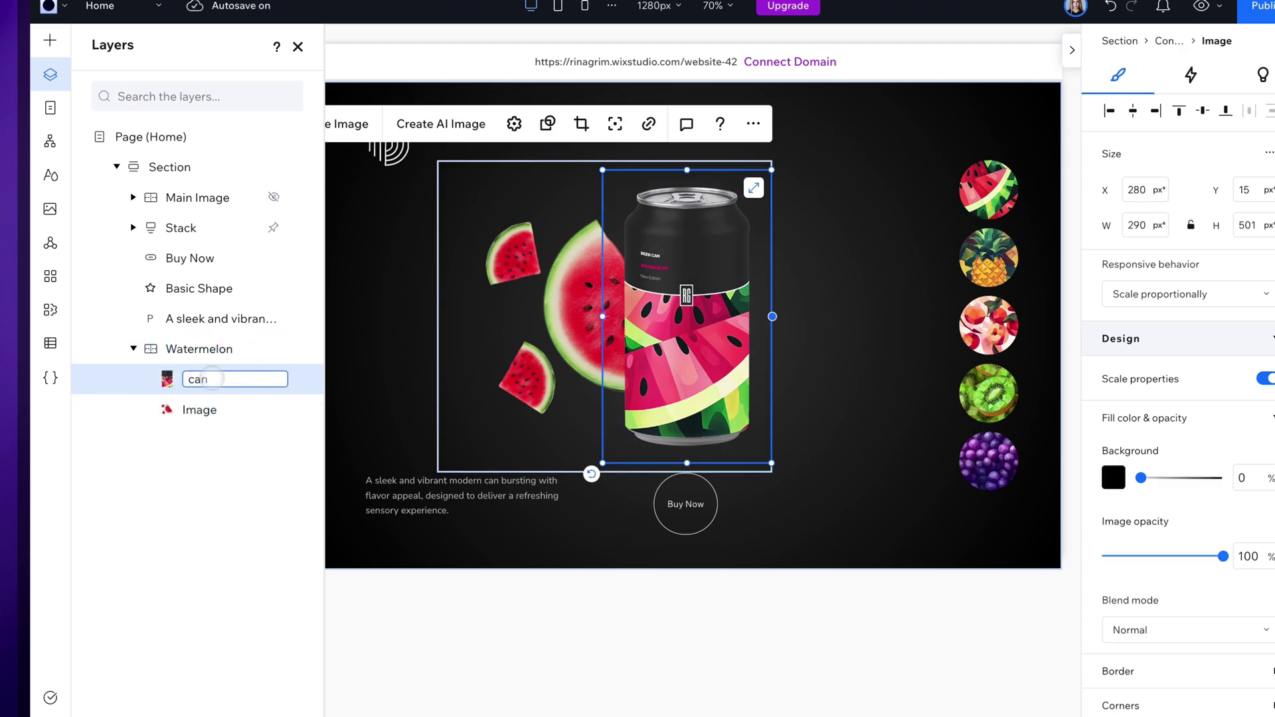
double_click(199, 410)
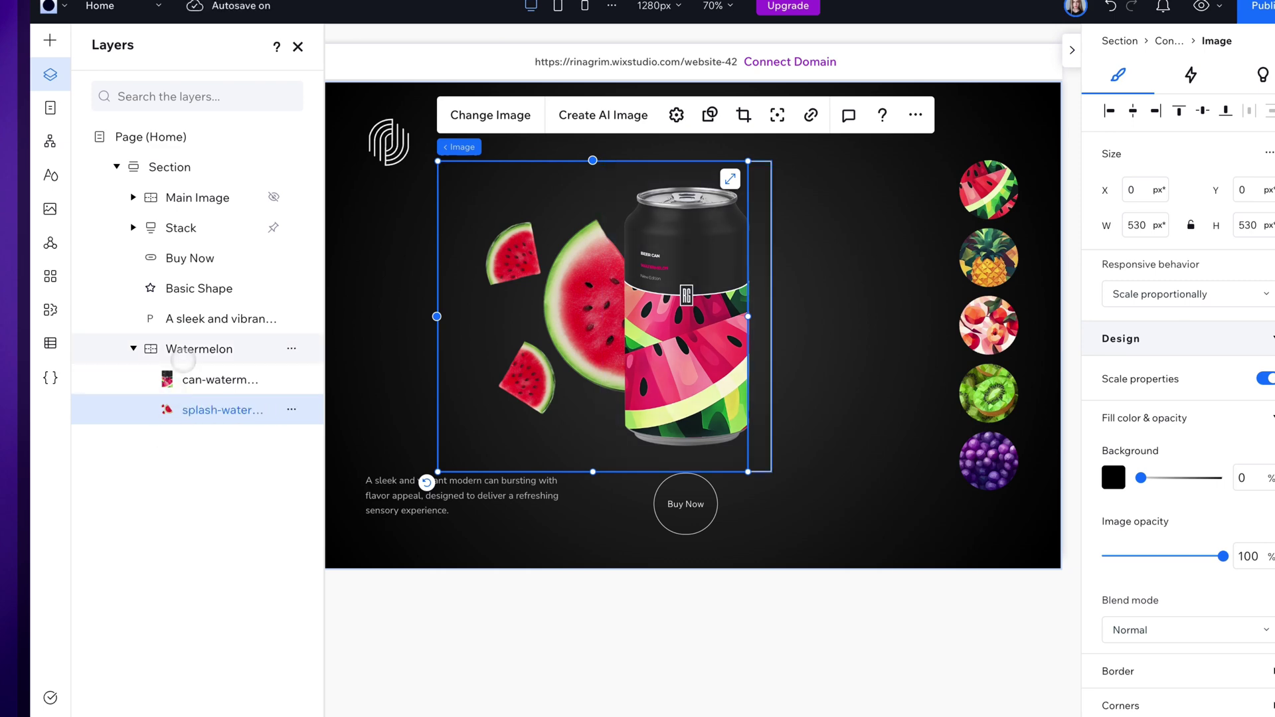
Duplicate the Watermelon container in place and rename the copy Pineapple.
left_click(185, 358)
key("ctrl+d")
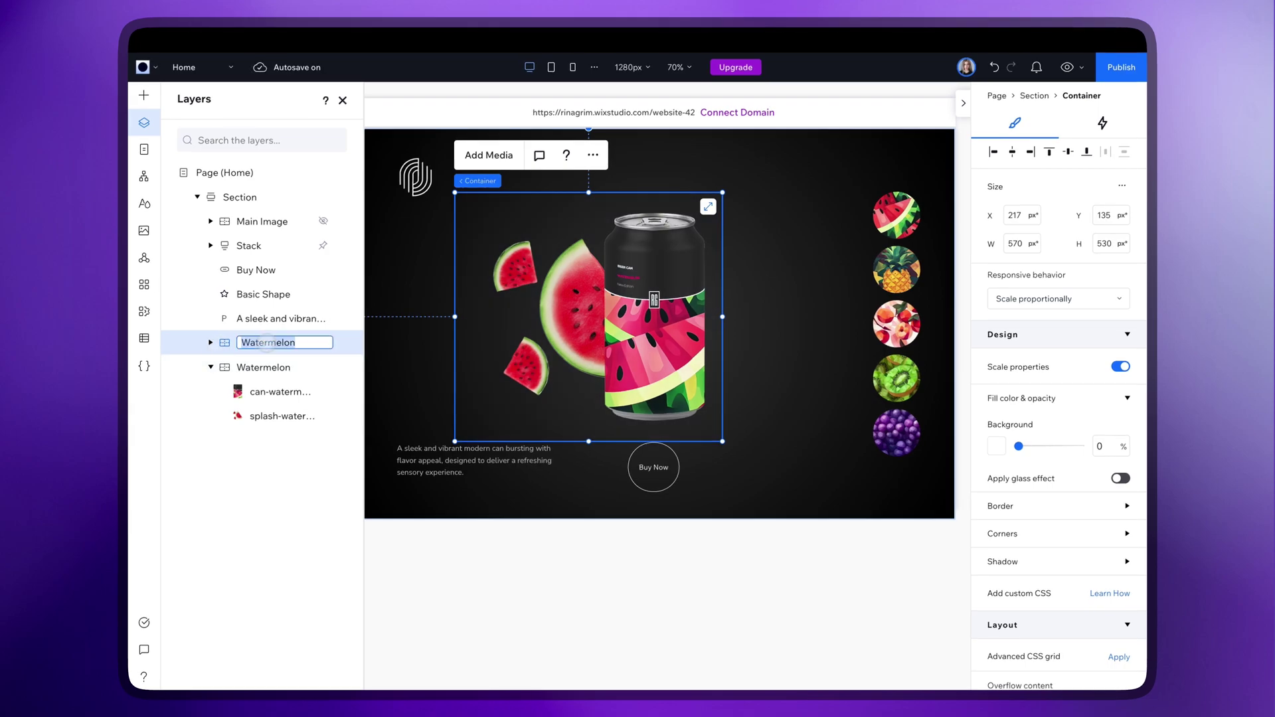
type("Pineapple")
Replace the can image inside the Pineapple container with Pineapple Can.png from the site files.
left_click(210, 343)
left_click(280, 367)
left_click(388, 161)
left_click(528, 364)
left_click(1009, 611)
Replace the Pineapple container's splash image with pineapple.png and rename its images can-pineapple and splash-pineapple.
left_click(281, 391)
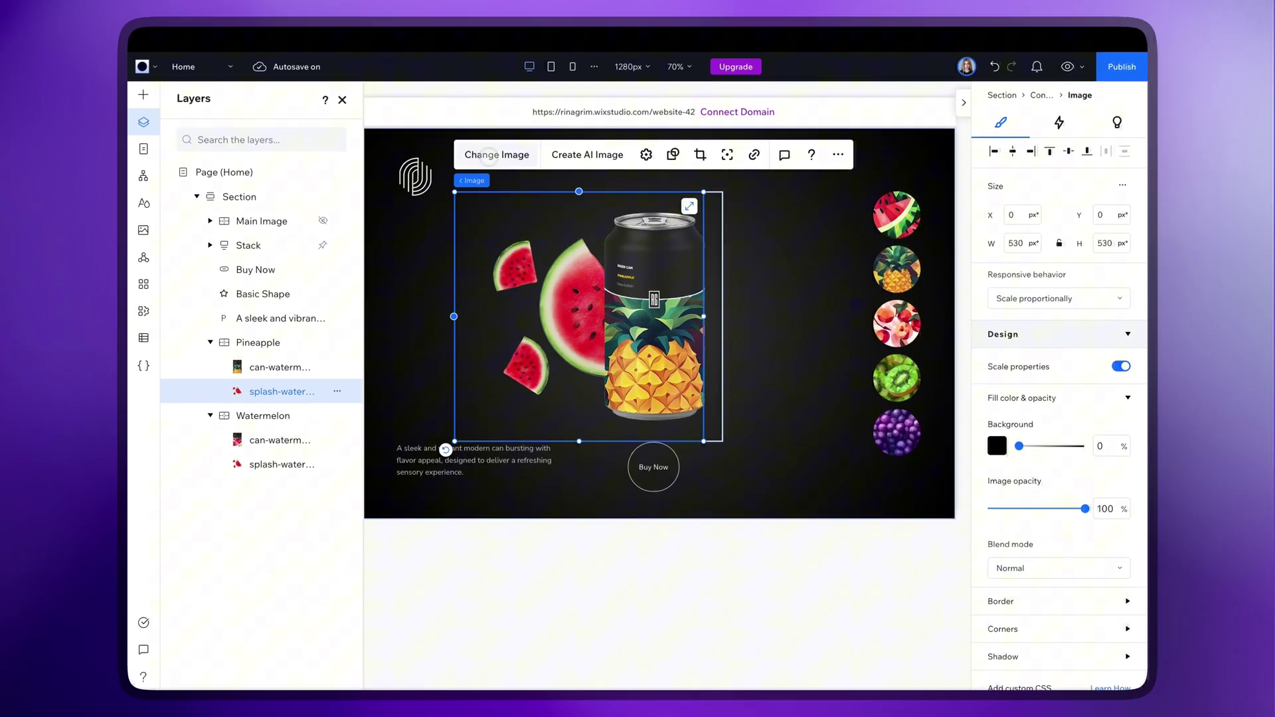
double_click(280, 367)
type("can-pineapple")
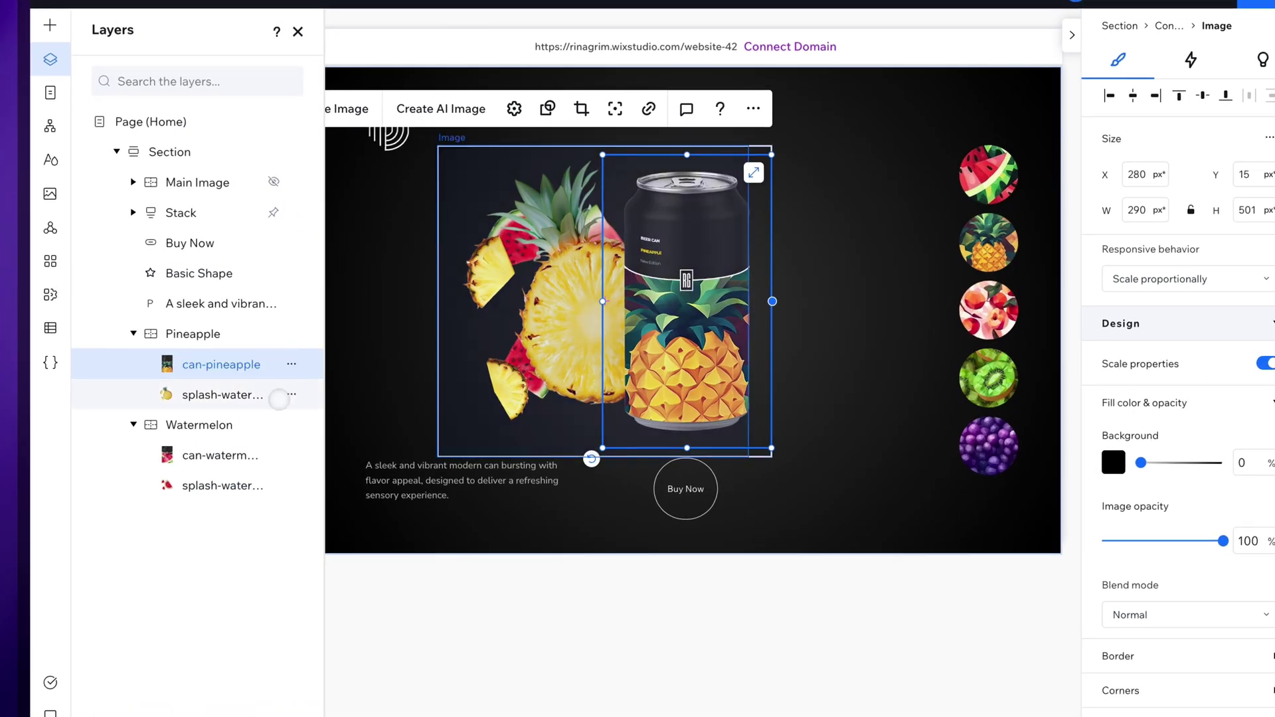
double_click(219, 394)
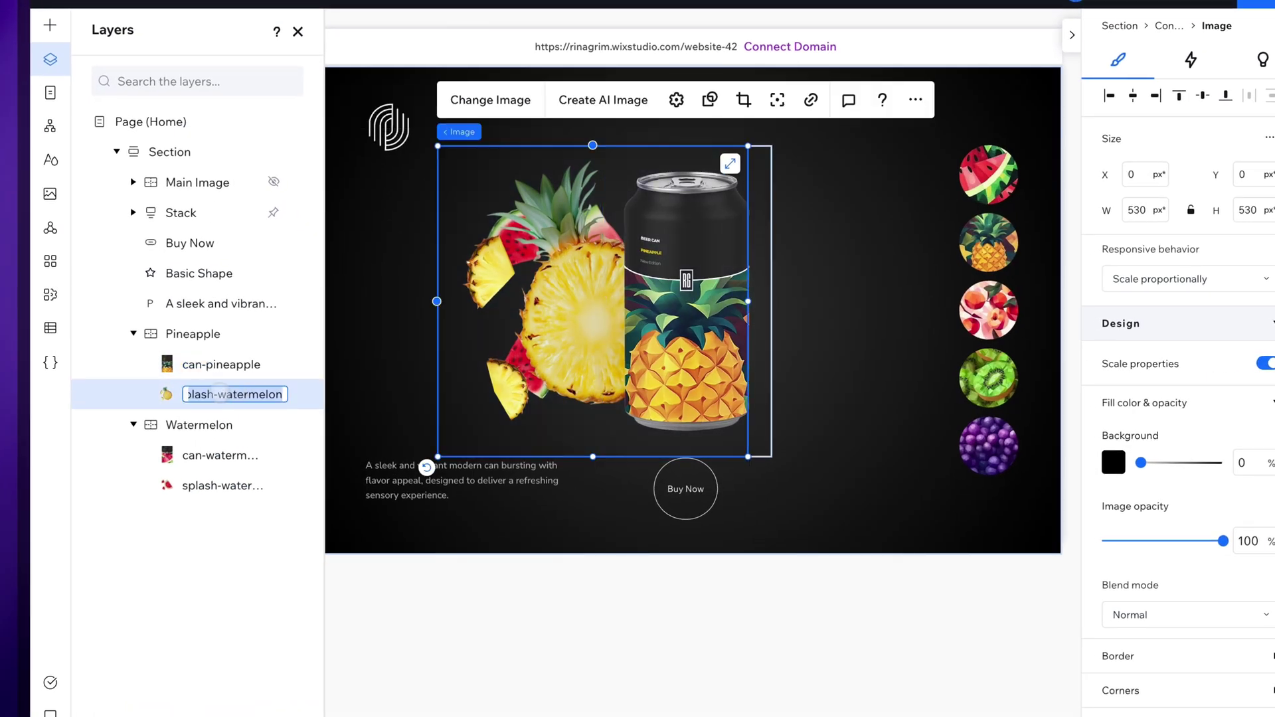
Duplicate the Pineapple container as Peach and replace the copy's can image with Peach Can.png.
left_click(244, 339)
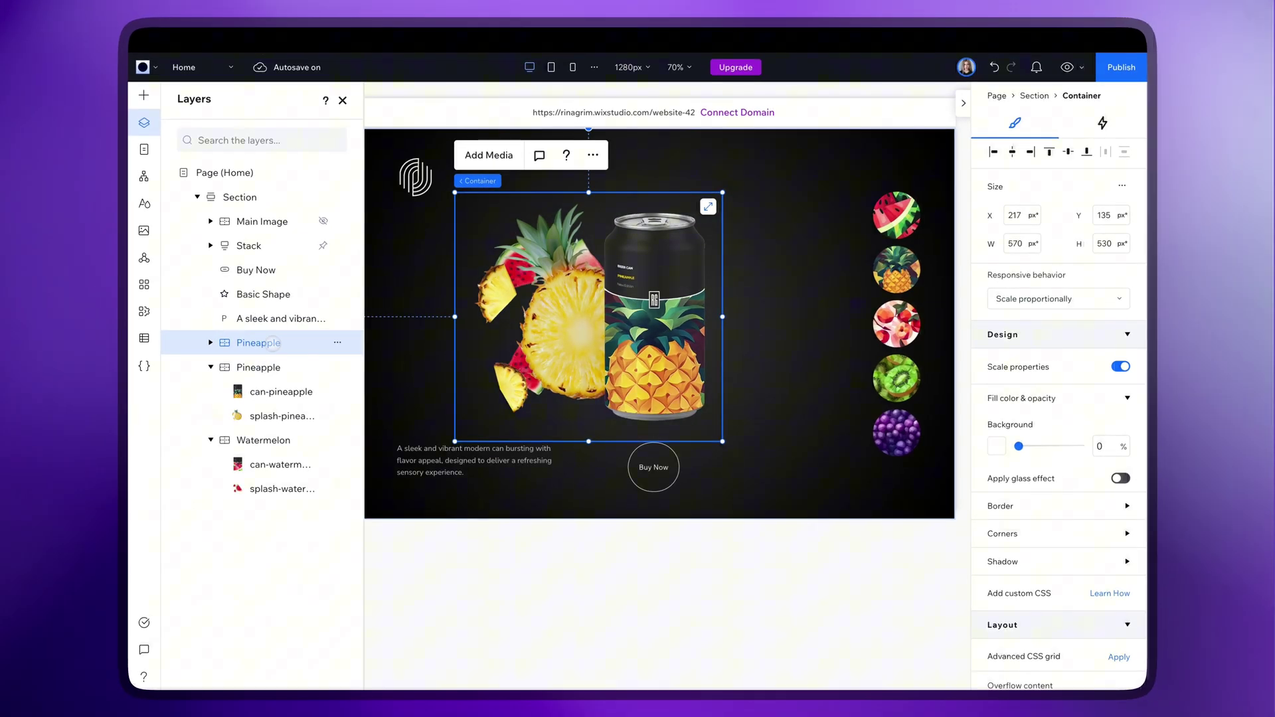
left_click(210, 343)
left_click(281, 368)
left_click(392, 162)
left_click(431, 585)
left_click(1035, 649)
Replace the Peach container's splash image with peaches.png and rename its images can-peach and splash-peach.
left_click(282, 392)
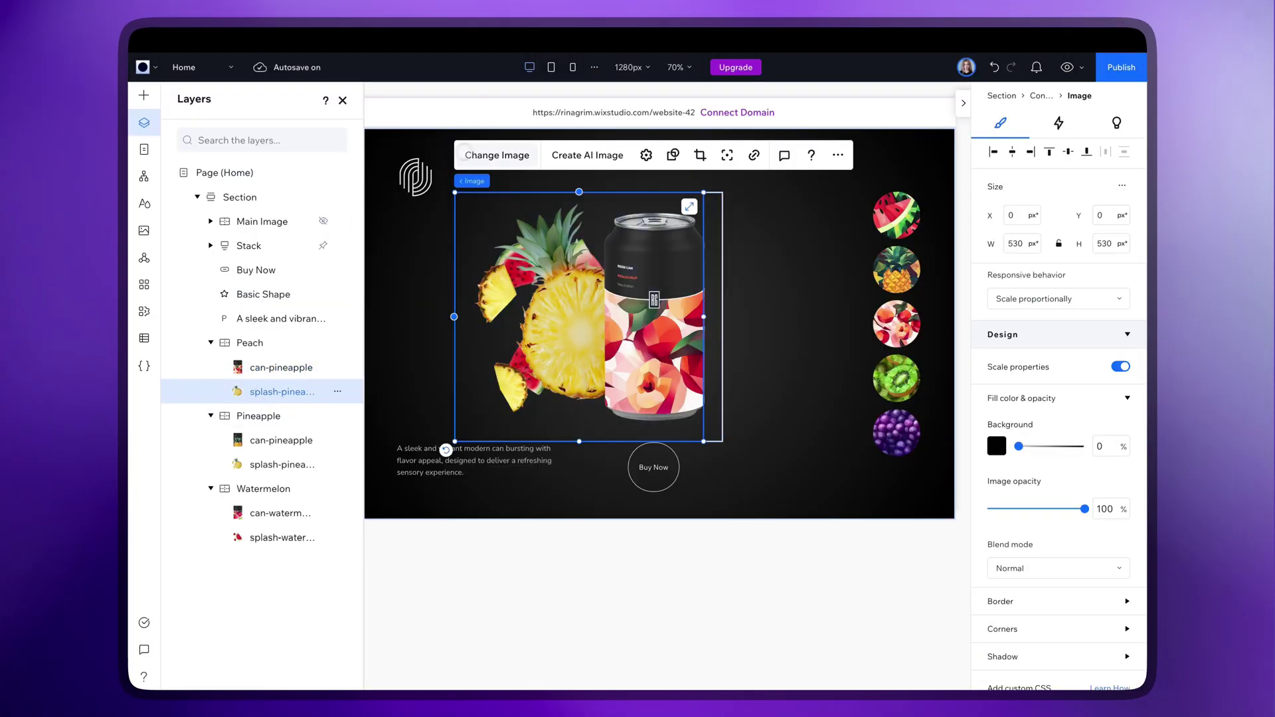
left_click(497, 156)
left_click(1021, 645)
double_click(276, 367)
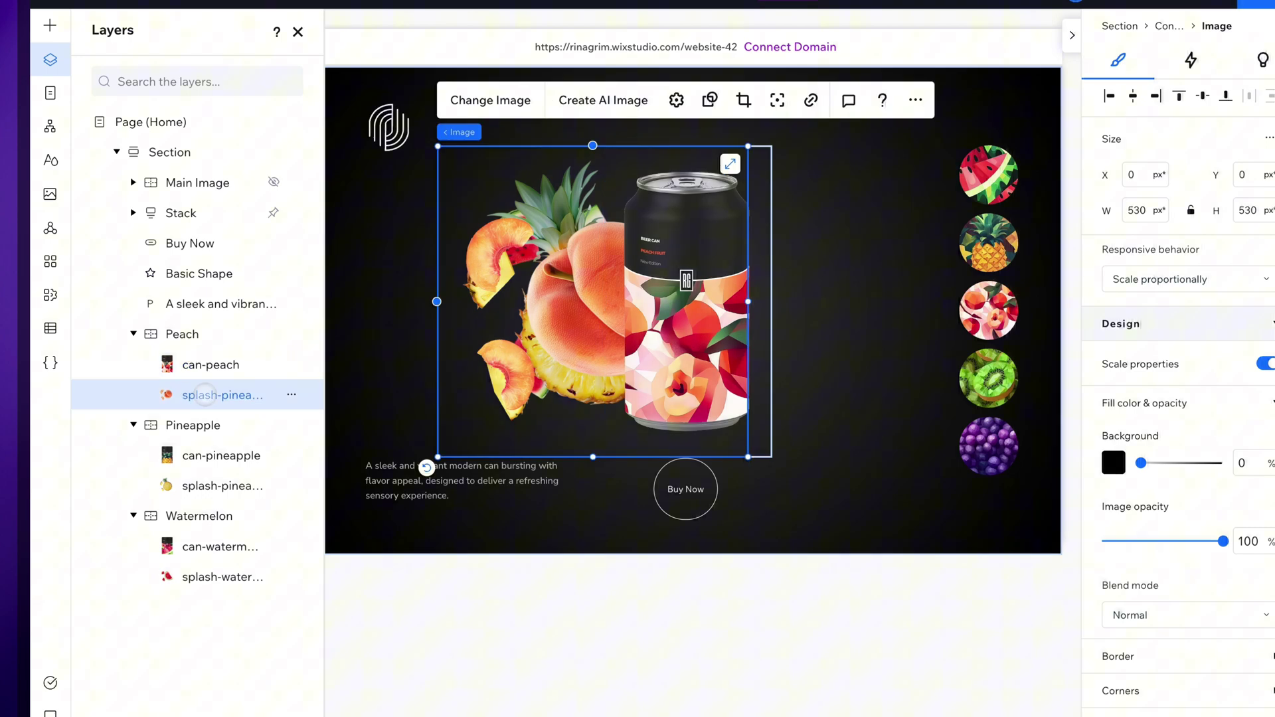
type("peach")
key("Return")
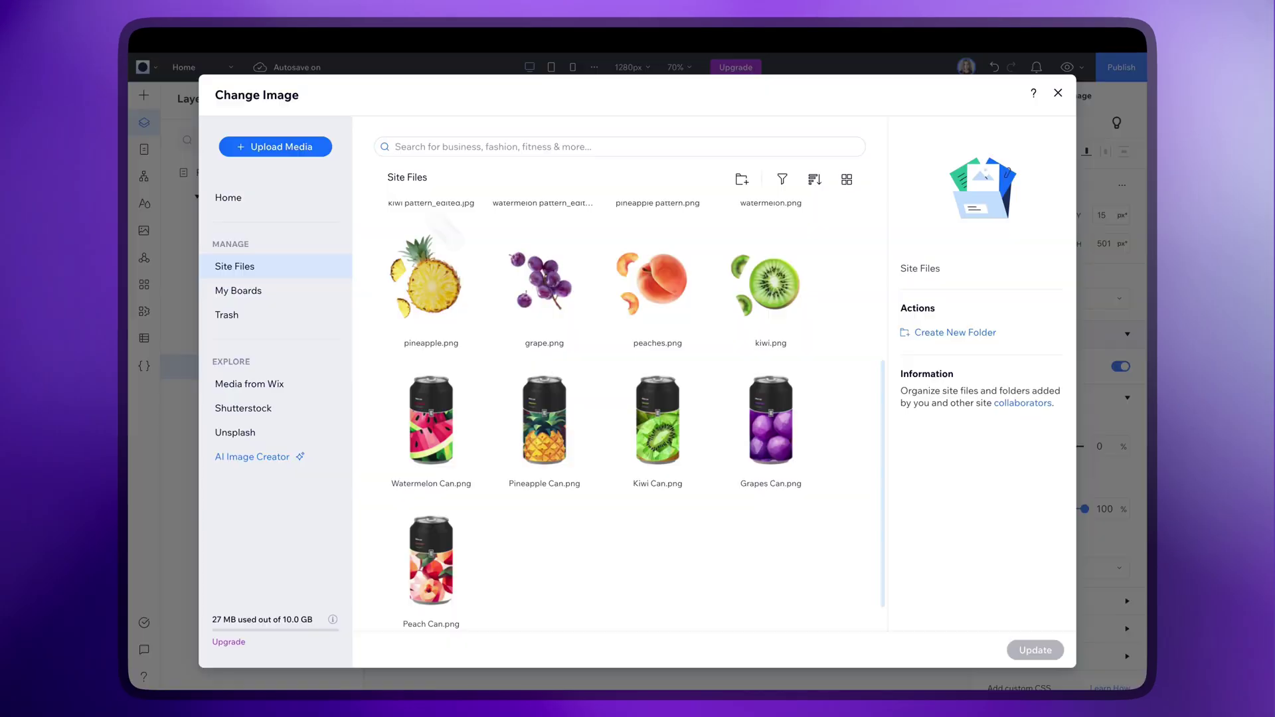
Replace the can and splash images in the Kiwi container with Kiwi Can.png and kiwi.png.
left_click(657, 421)
left_click(1035, 650)
left_click(279, 392)
left_click(497, 155)
left_click(770, 284)
left_click(1051, 650)
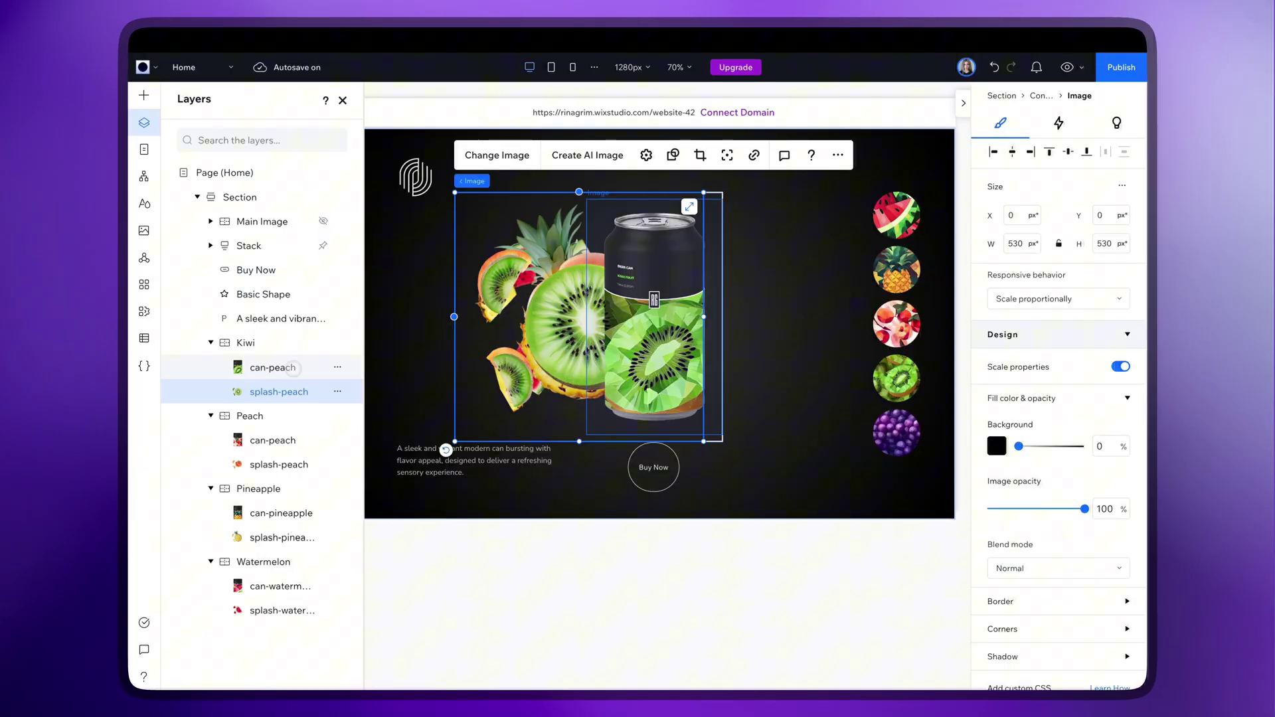
Rename the Kiwi container's images can-kiwi and splash-kiwi.
double_click(293, 368)
type("kiwi")
key("Return")
double_click(300, 384)
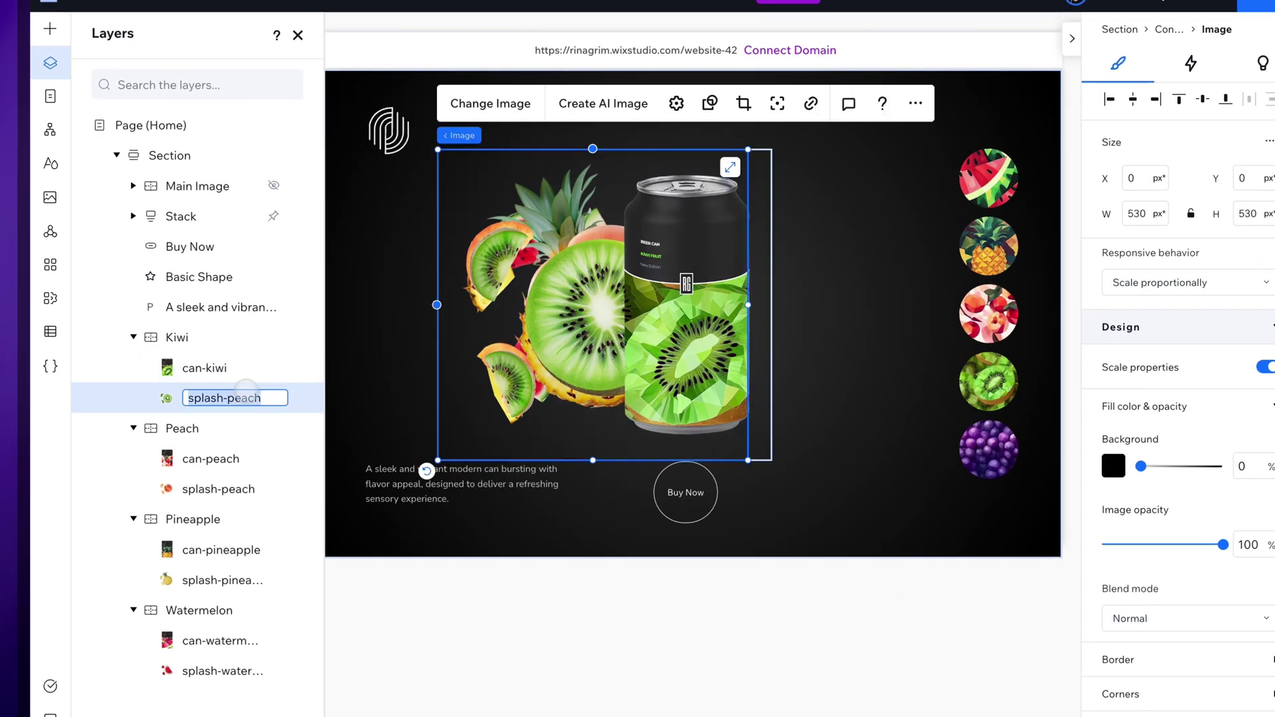
type("kiwi")
key("Return")
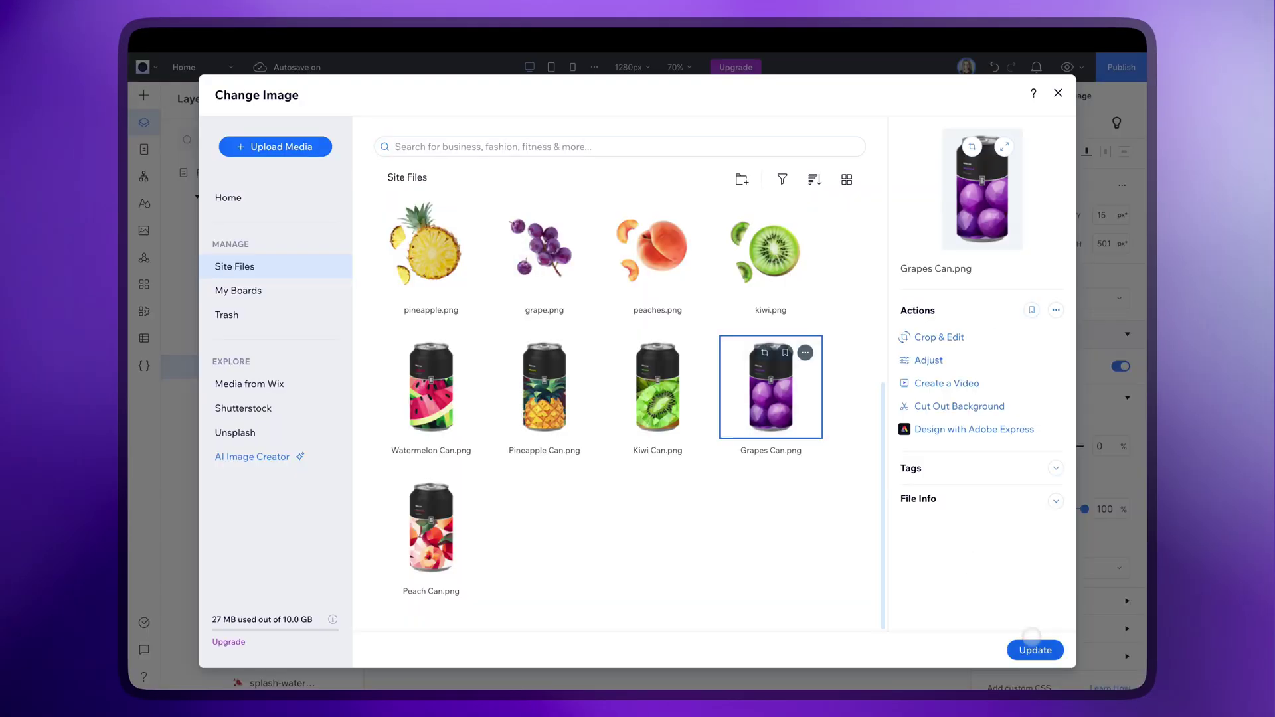
Use Grapes Can.png and grape.png in the Grape container and rename its images can-grape and splash-grape.
left_click(1034, 649)
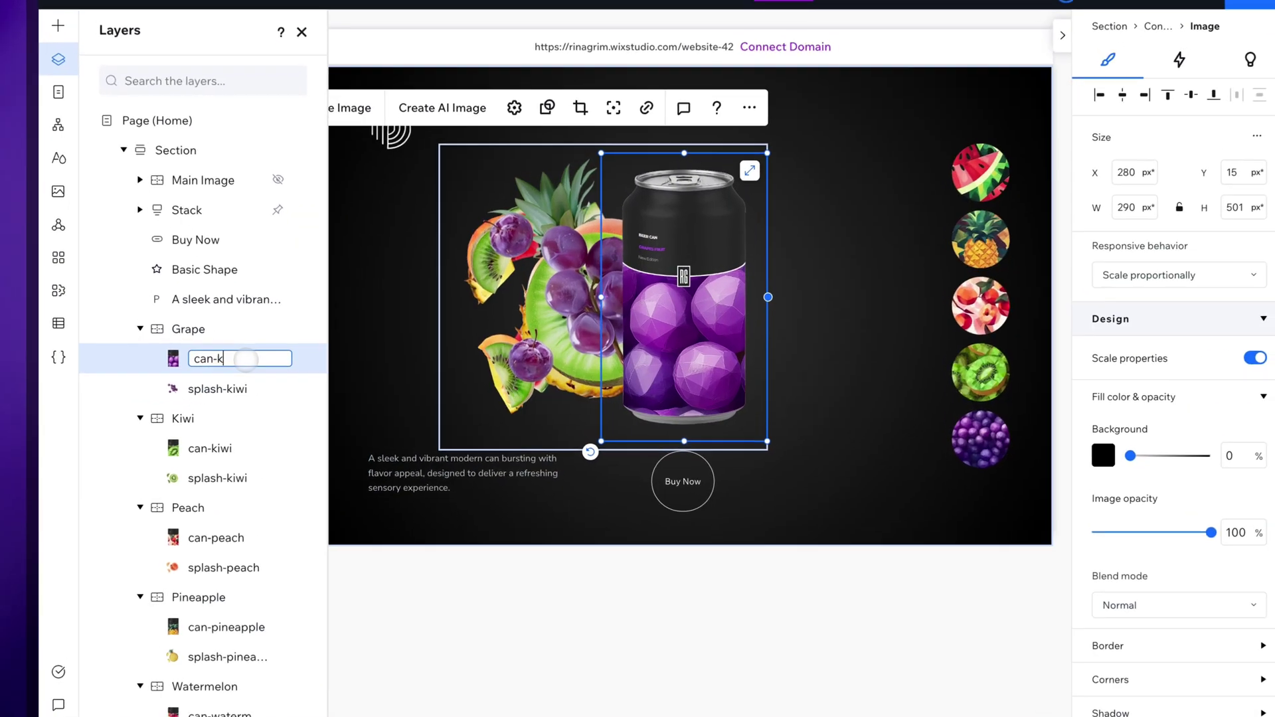
left_click(276, 388)
double_click(231, 389)
key("BackSpace")
key("BackSpace")
key("BackSpace")
key("BackSpace")
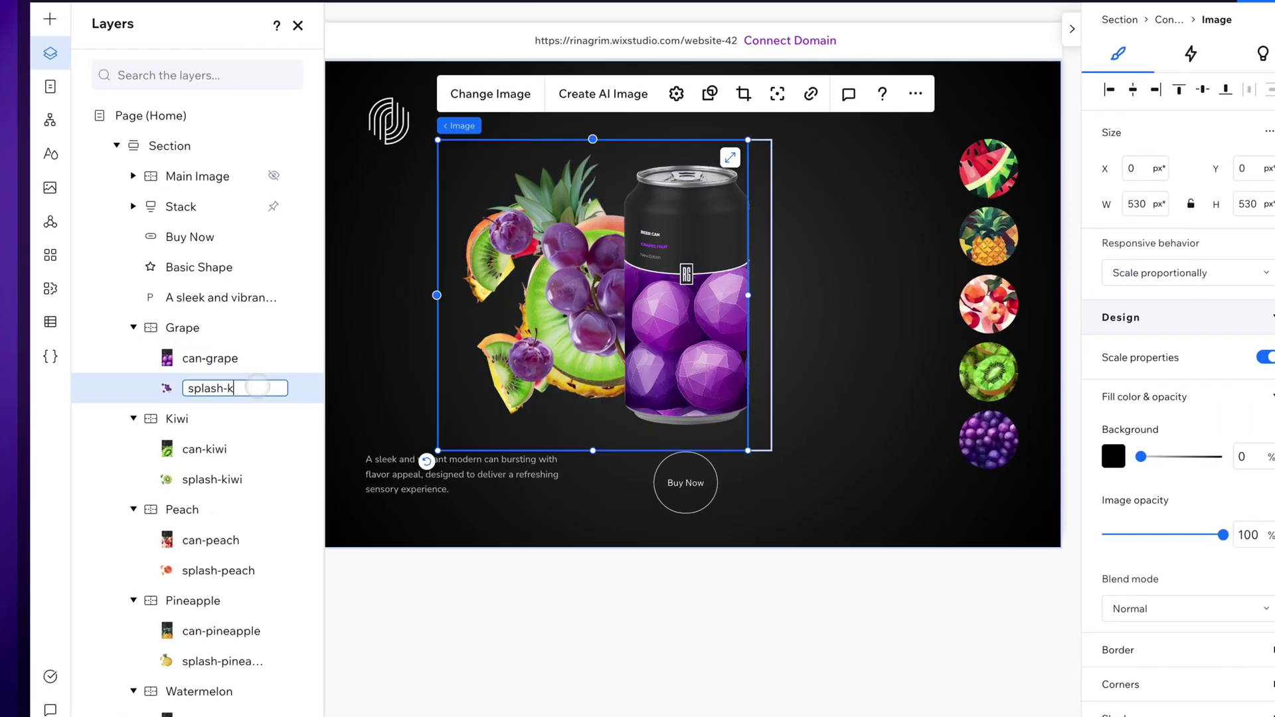
type("grape")
key("Return")
left_click(231, 328)
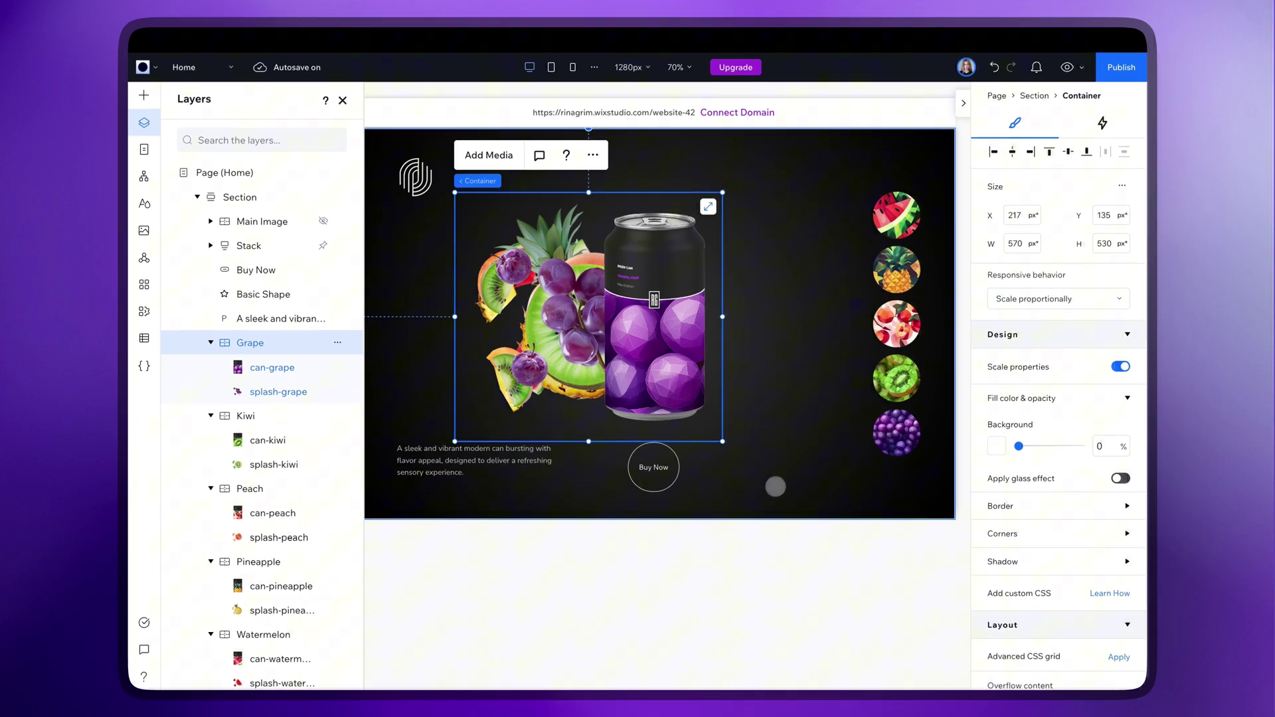
Add a click effect to the watermelon circle that starts an animation on the Watermelon container.
left_click(896, 232)
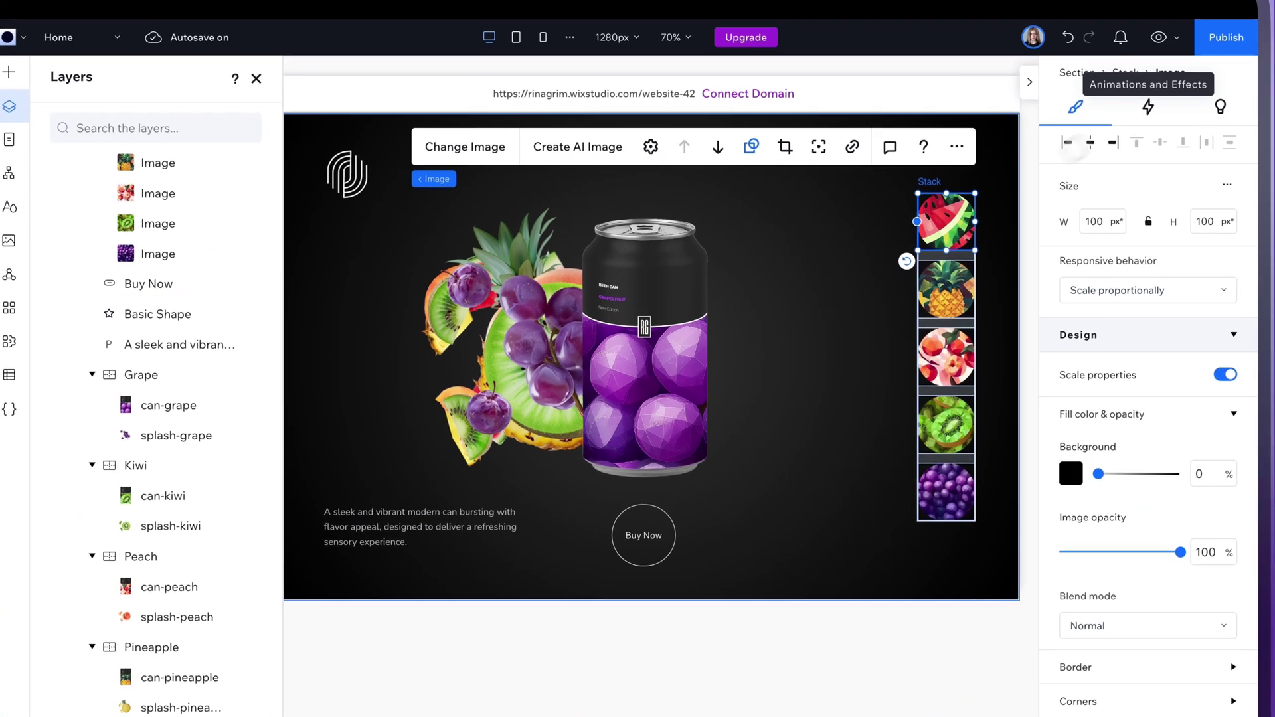
left_click(1136, 107)
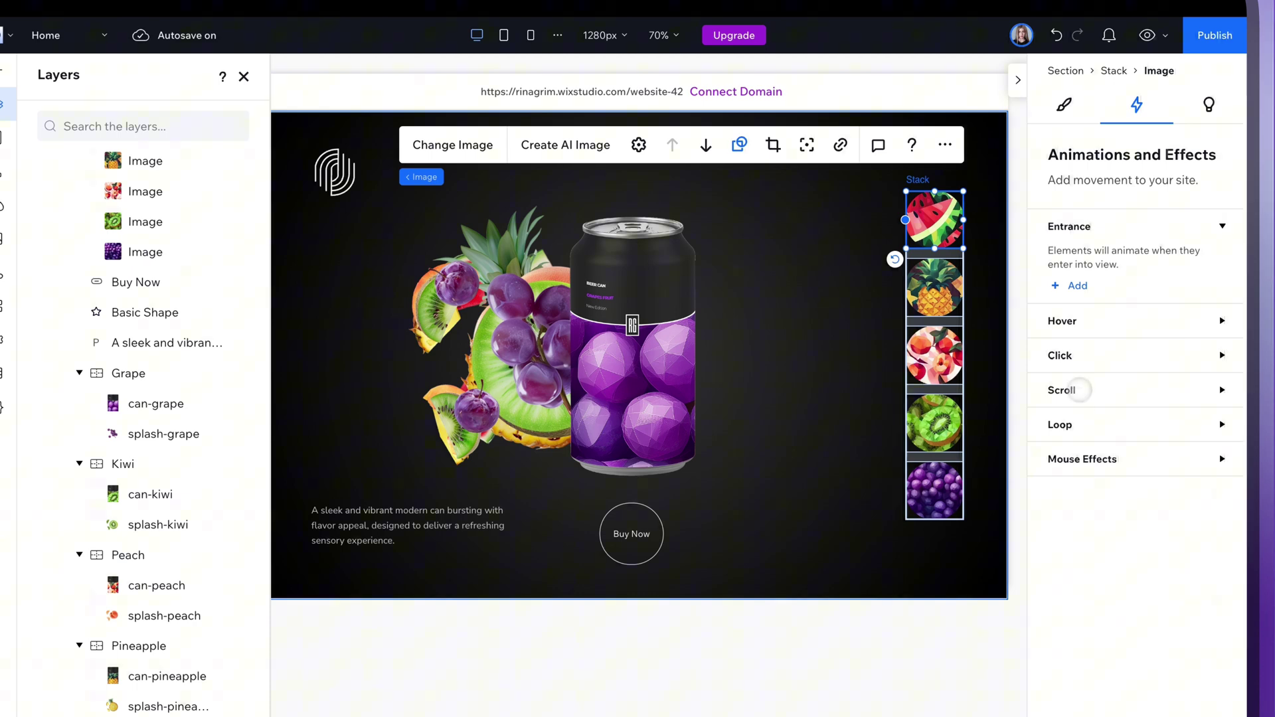
left_click(1072, 415)
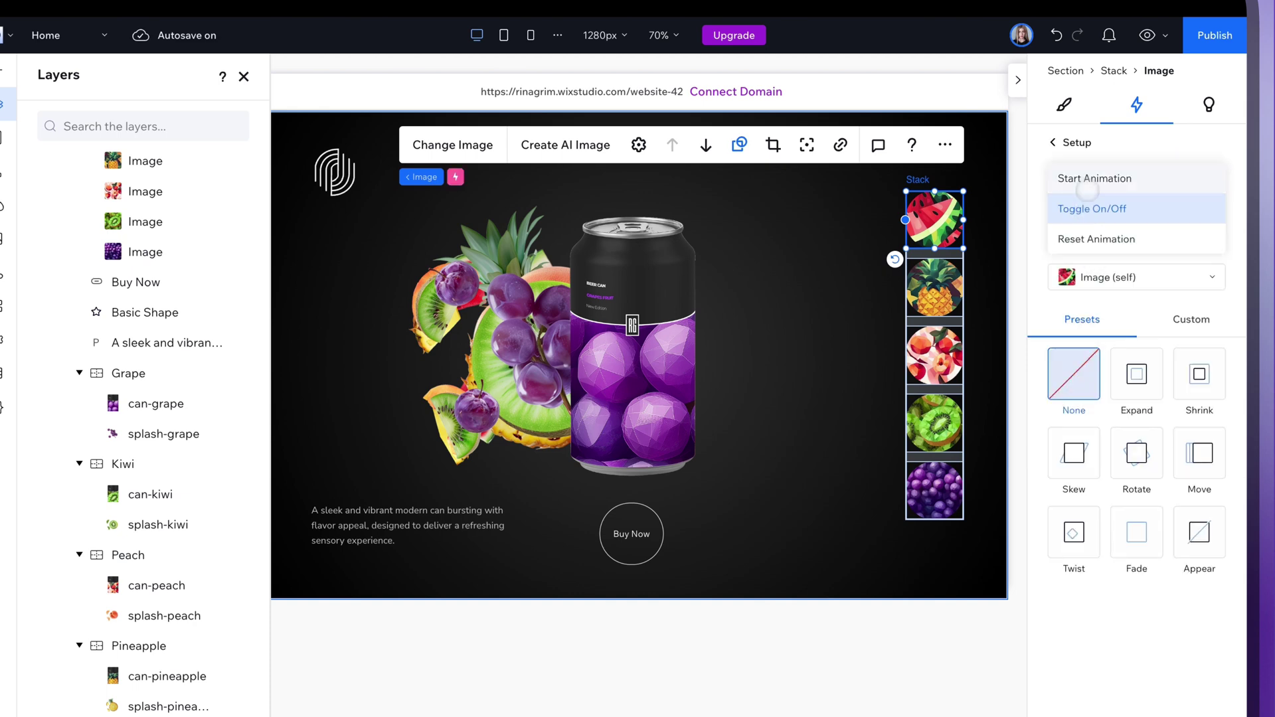
left_click(1103, 277)
left_click(1119, 436)
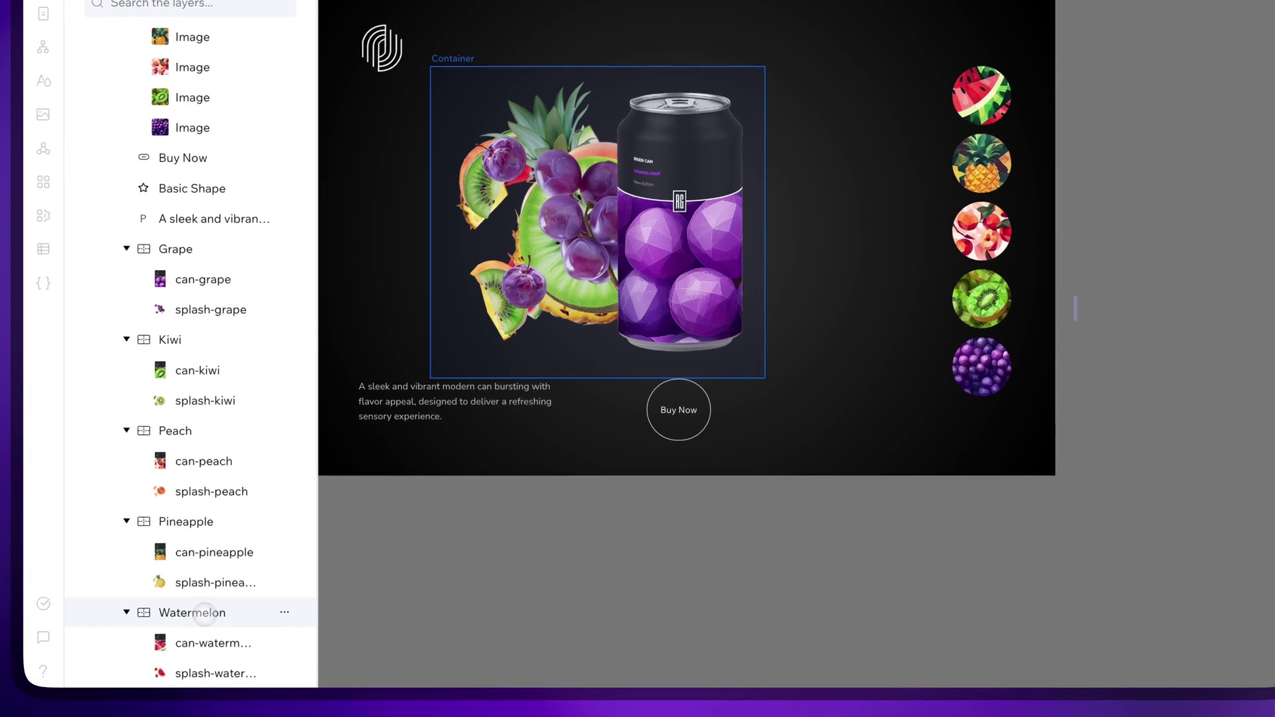
left_click(196, 619)
Apply a Move animation in to current position with a 270° angle, 170% distance and 0.4 s duration, and preview it.
left_click(1201, 338)
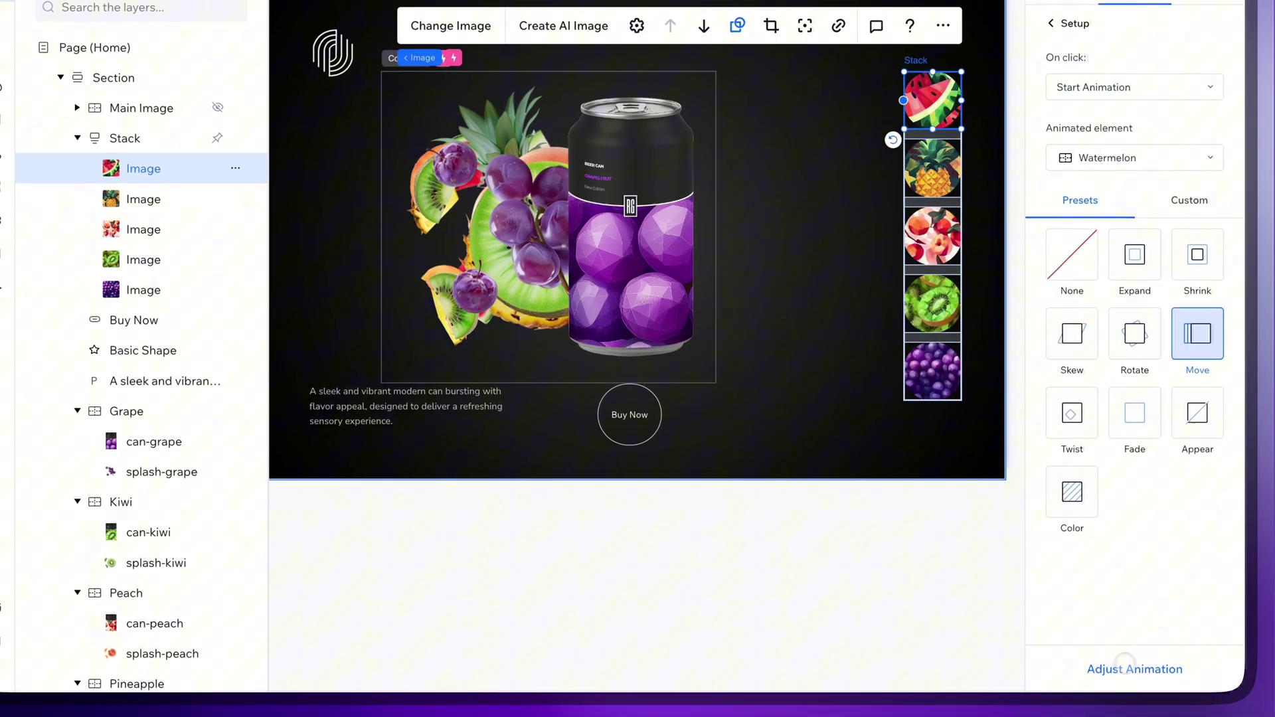
left_click(1138, 674)
left_click(1113, 151)
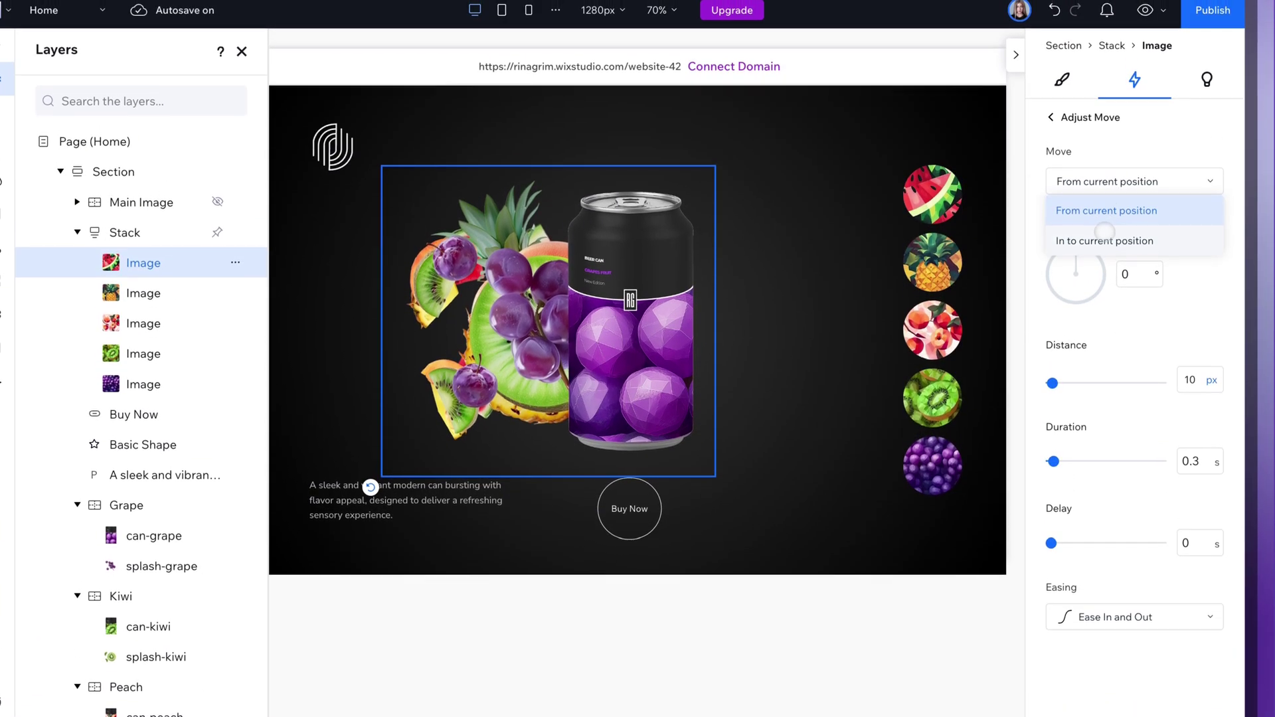
left_click(1102, 204)
left_click(1133, 245)
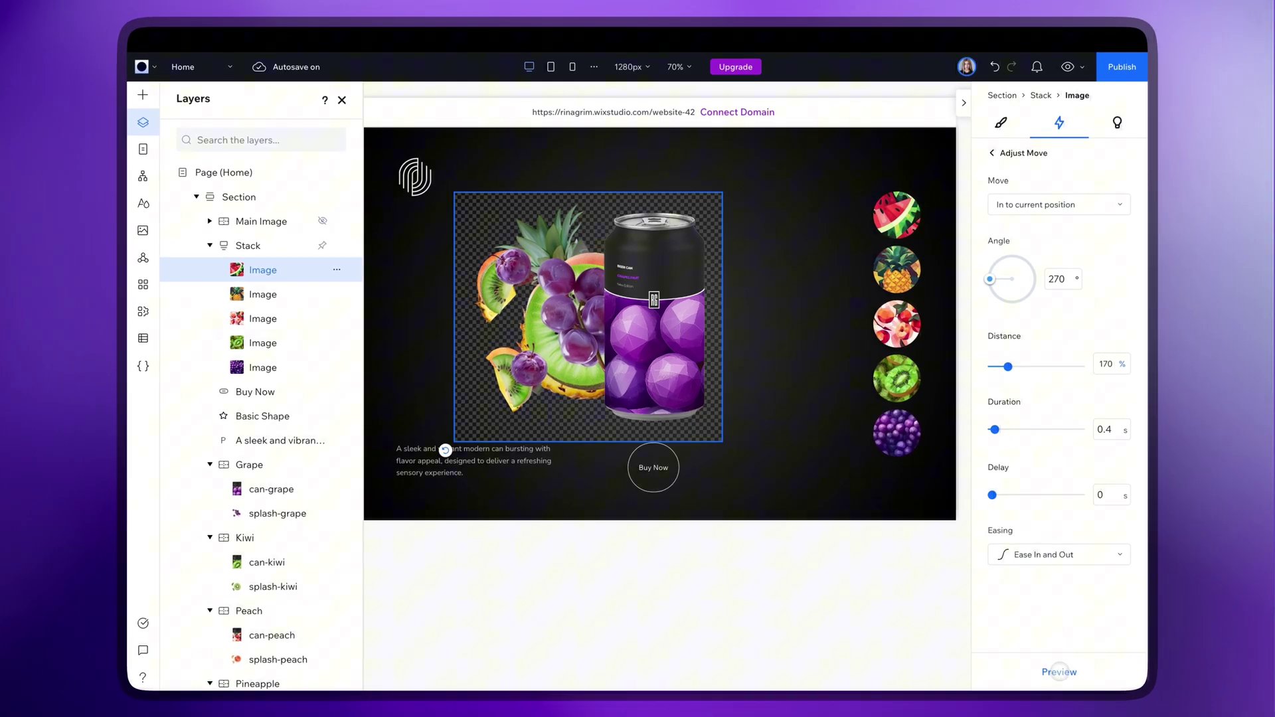
left_click(1059, 671)
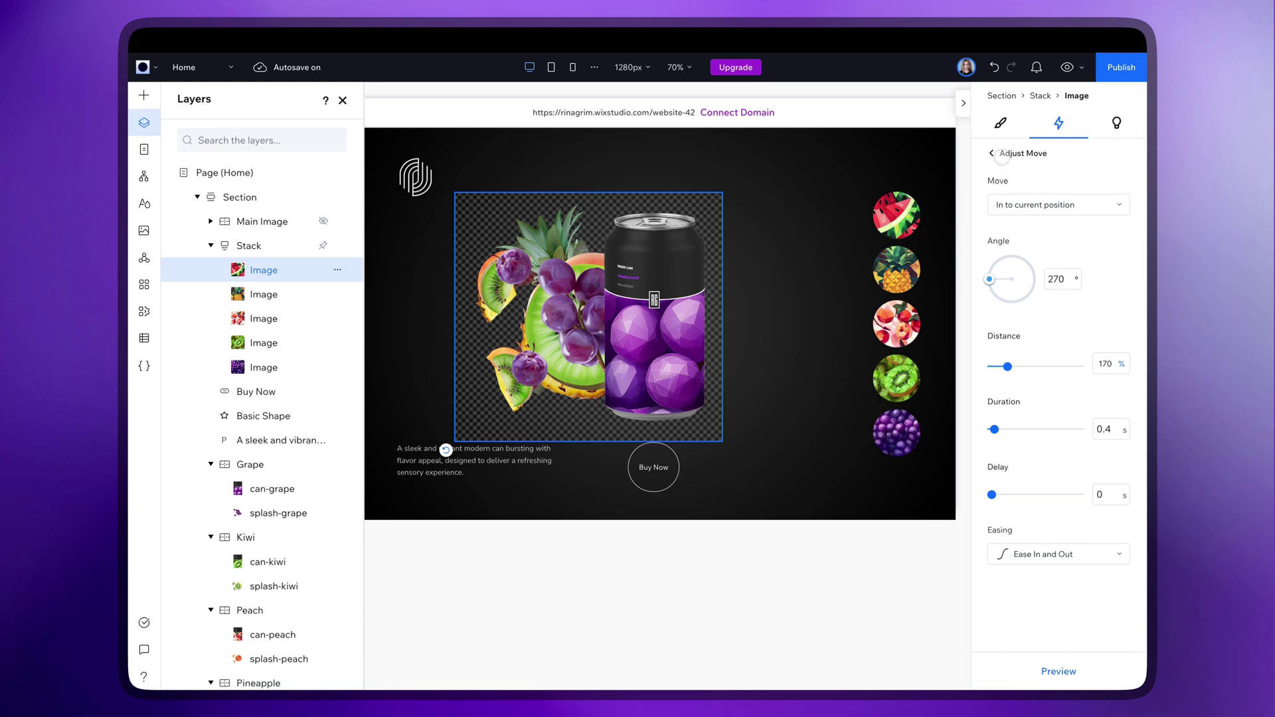
left_click(996, 154)
left_click(996, 153)
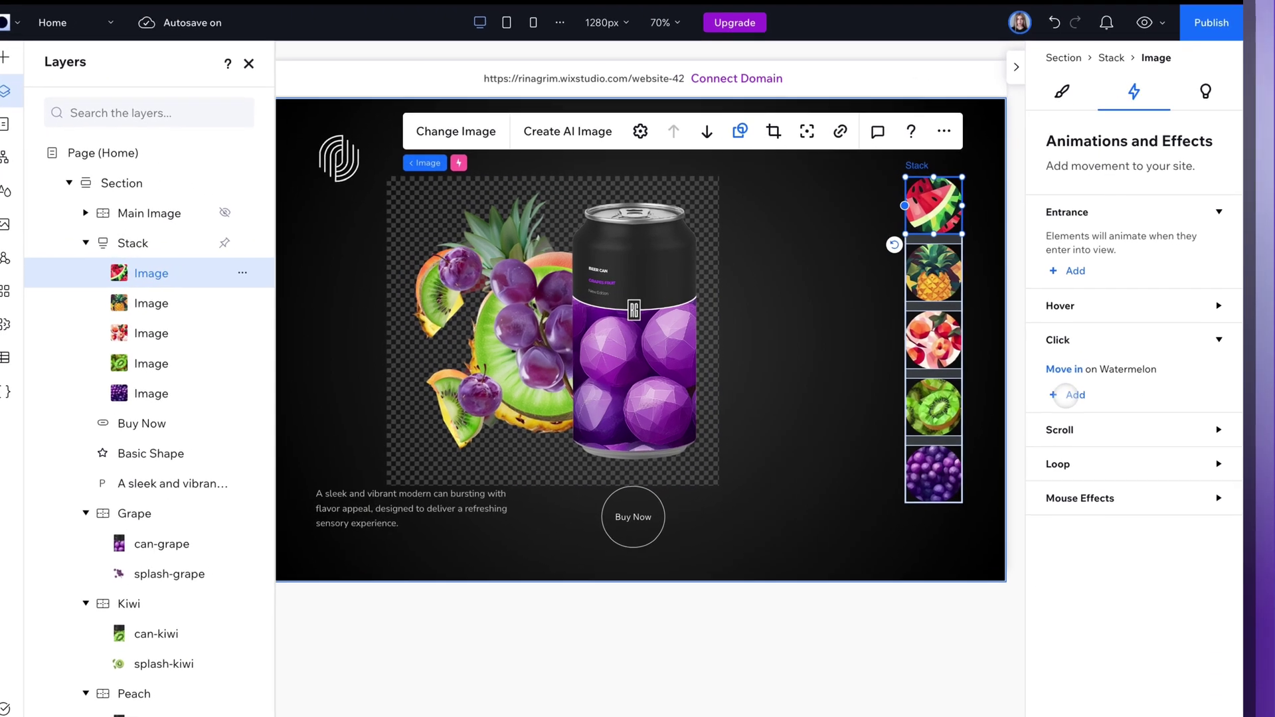
Add a second click effect to the watermelon circle that starts an animation on the can-watermelon image.
left_click(1009, 368)
left_click(1049, 206)
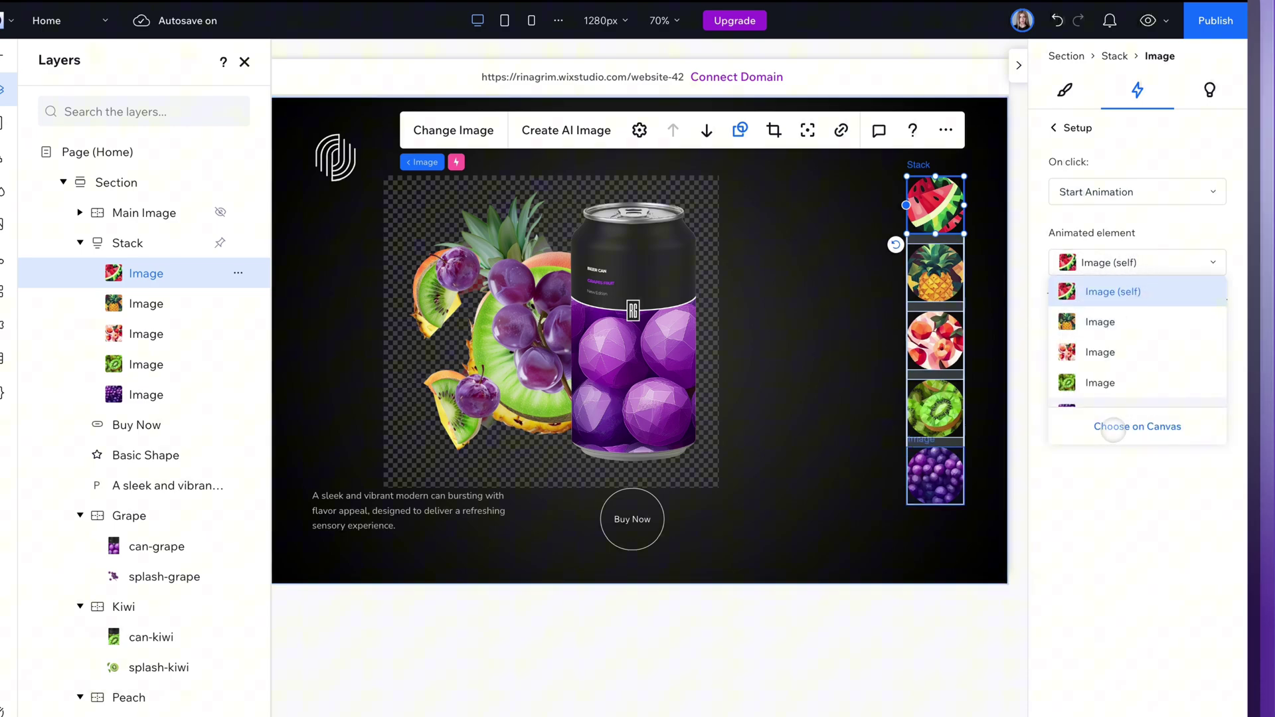
left_click(1113, 427)
scroll(146, 465, "down", 3)
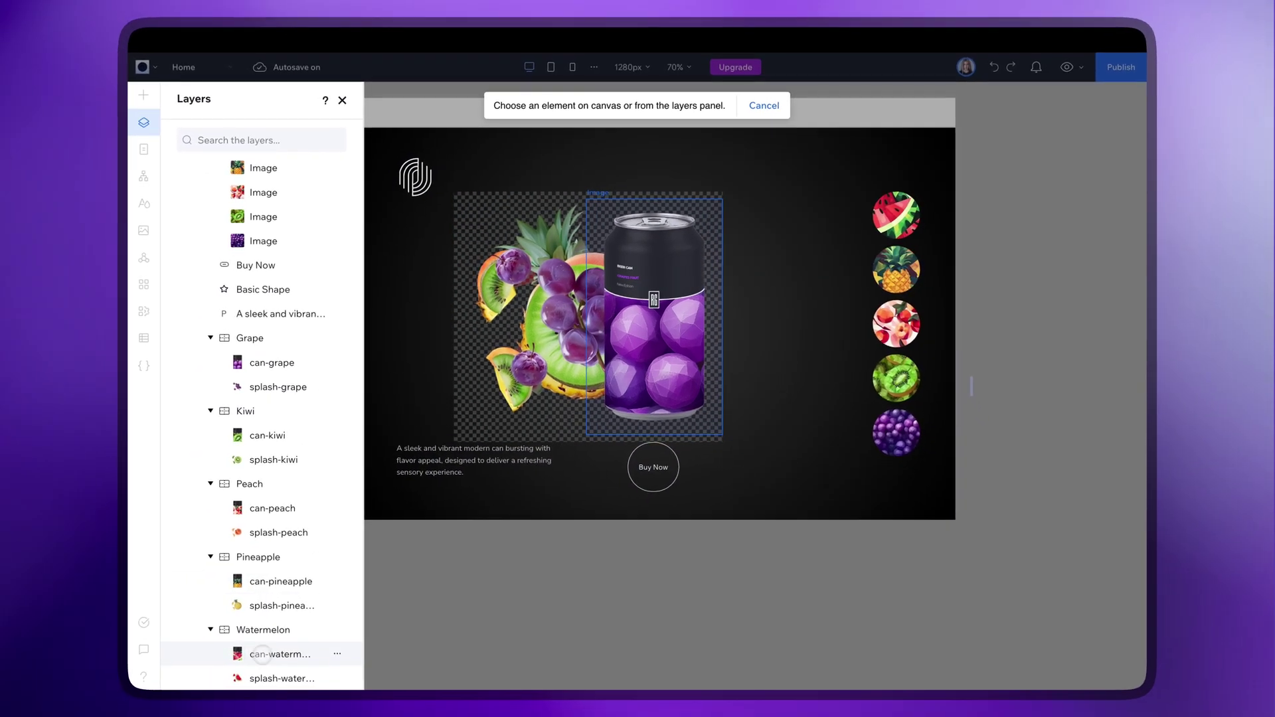
left_click(262, 654)
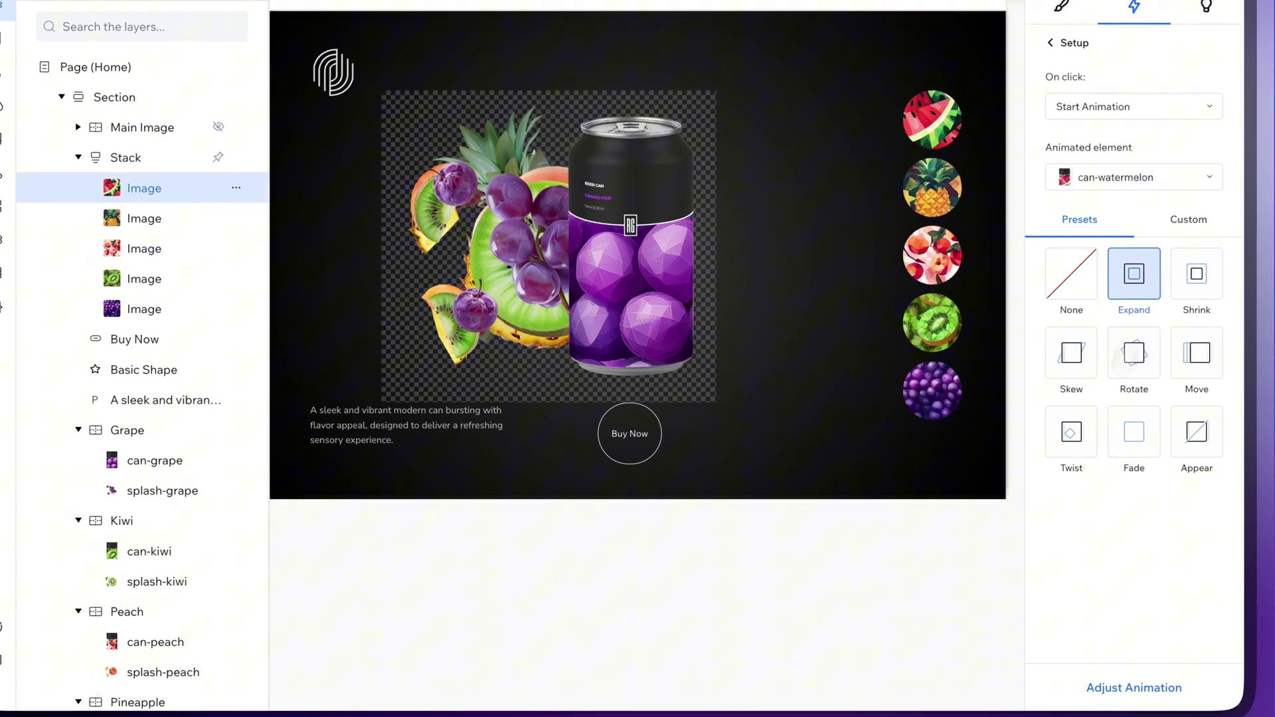
Set the can's Expand animation to run in to current position at 35% scale over 0.5 s.
left_click(1134, 687)
left_click(1123, 107)
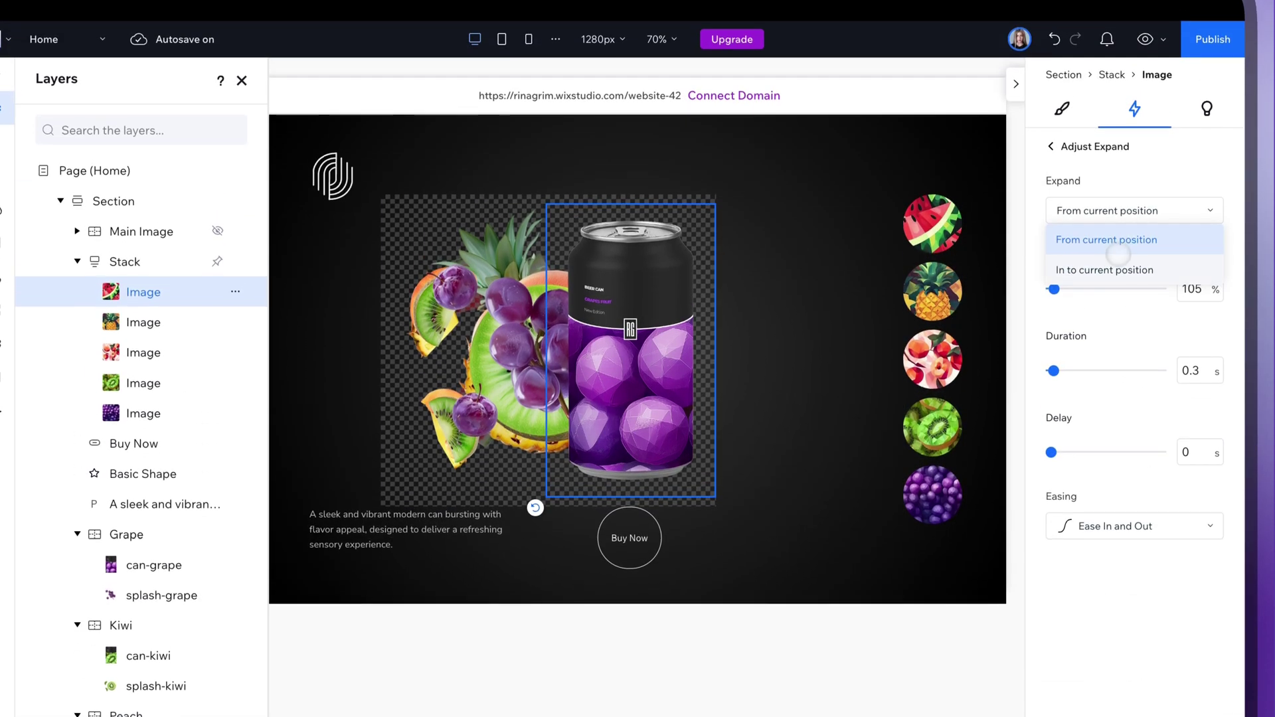
left_click(1122, 270)
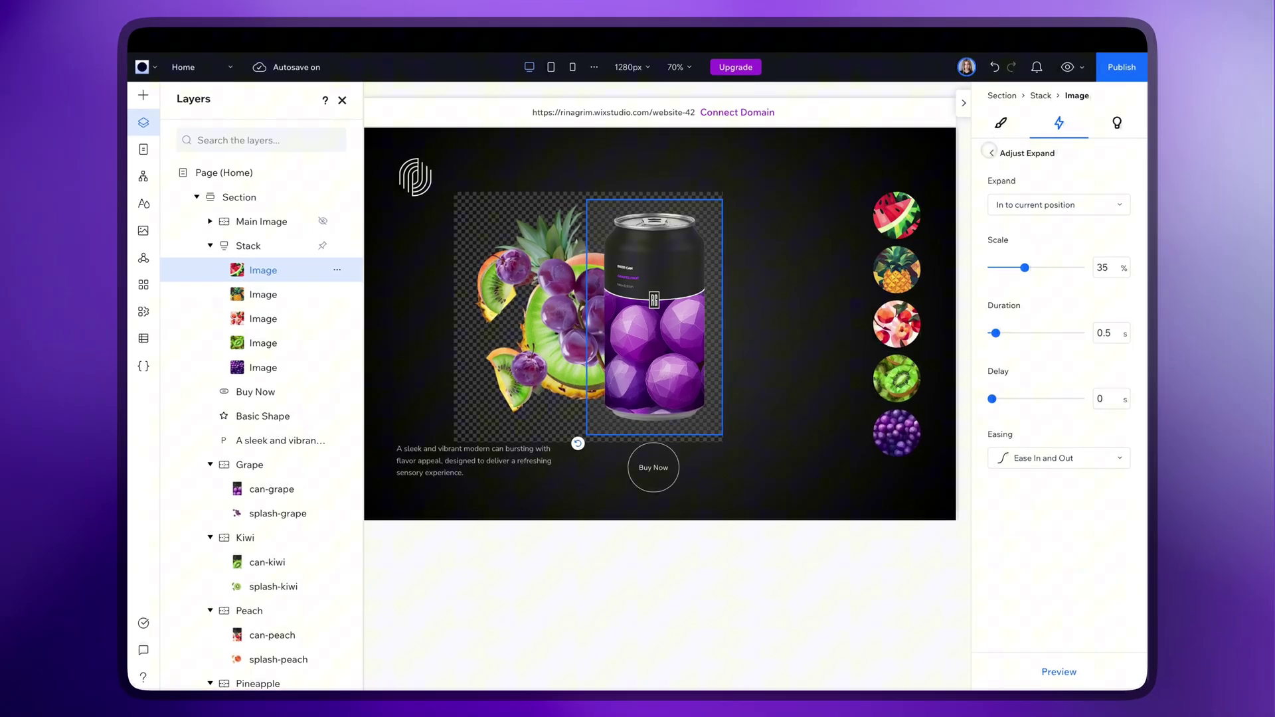
left_click(1051, 149)
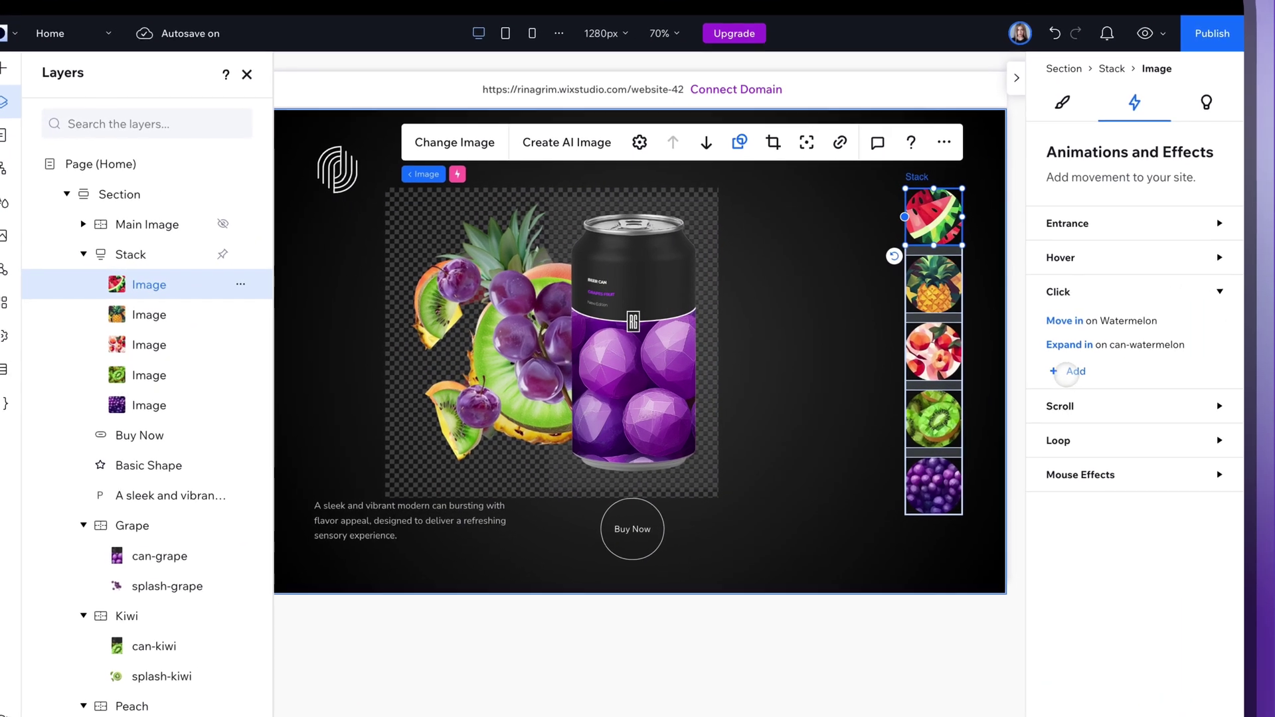
Add a third click effect to the watermelon circle that starts an animation on the splash-watermelon image.
left_click(1009, 339)
left_click(1137, 274)
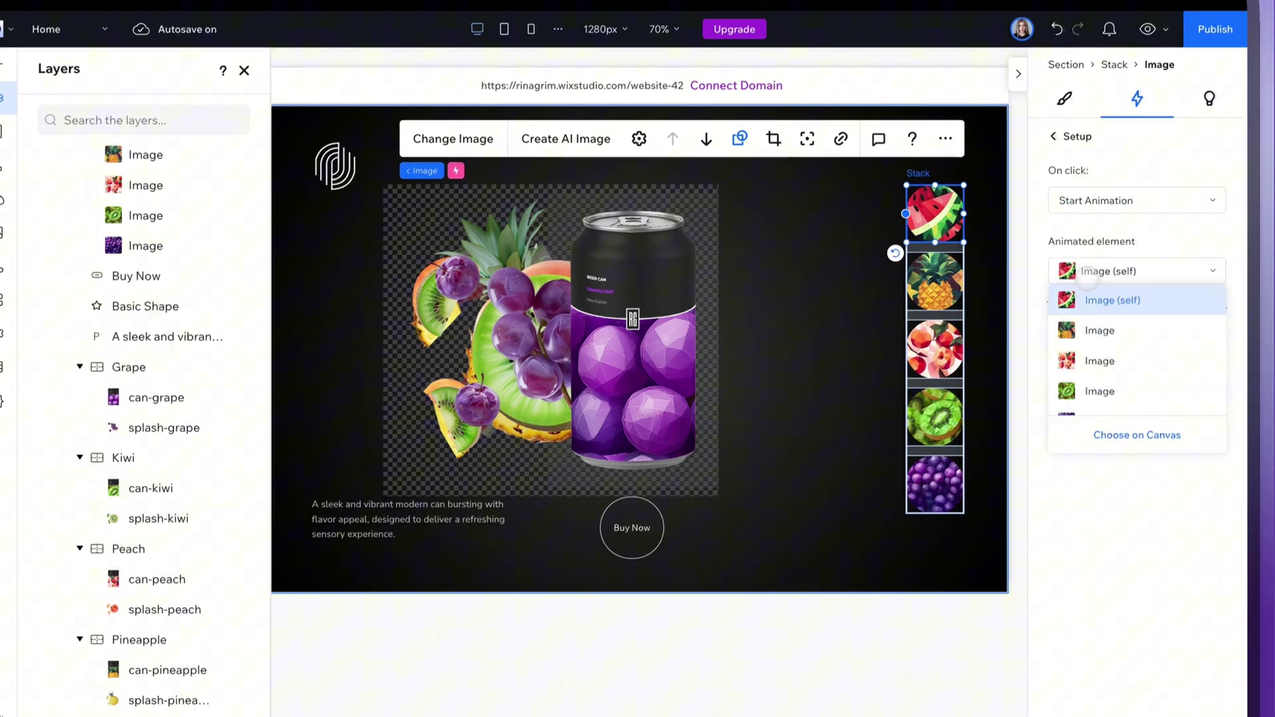
left_click(1136, 399)
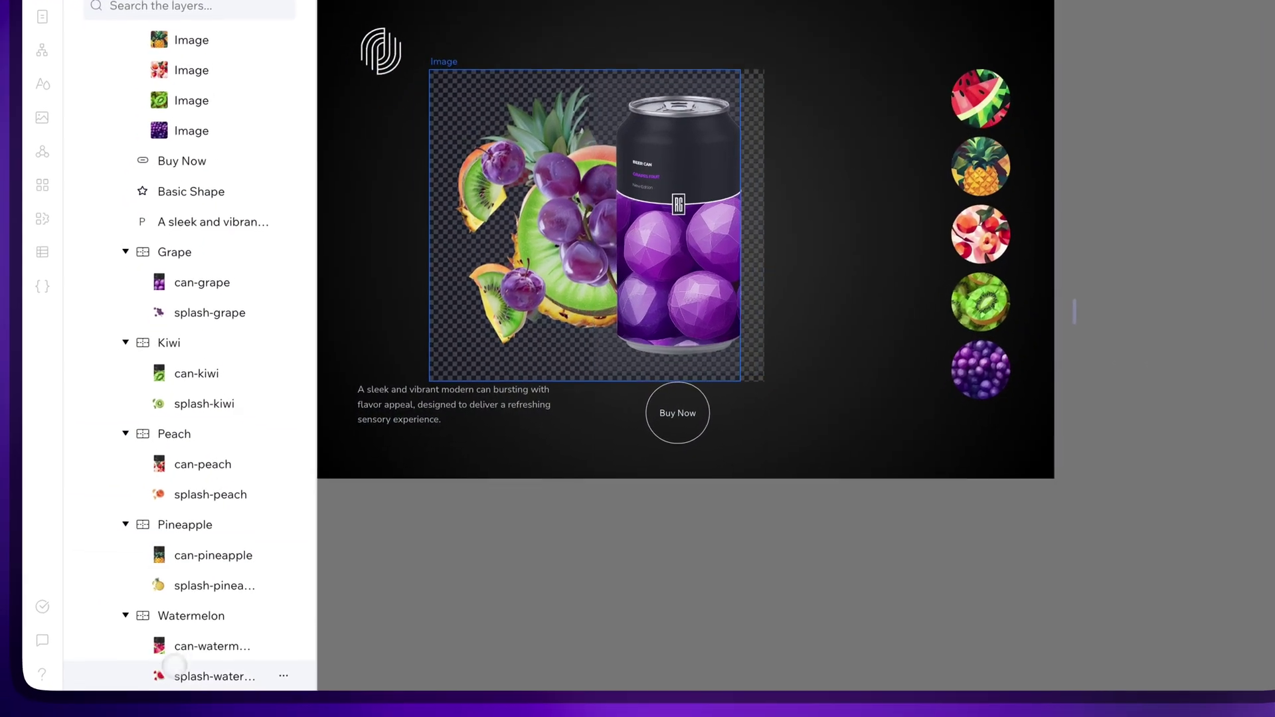
left_click(269, 700)
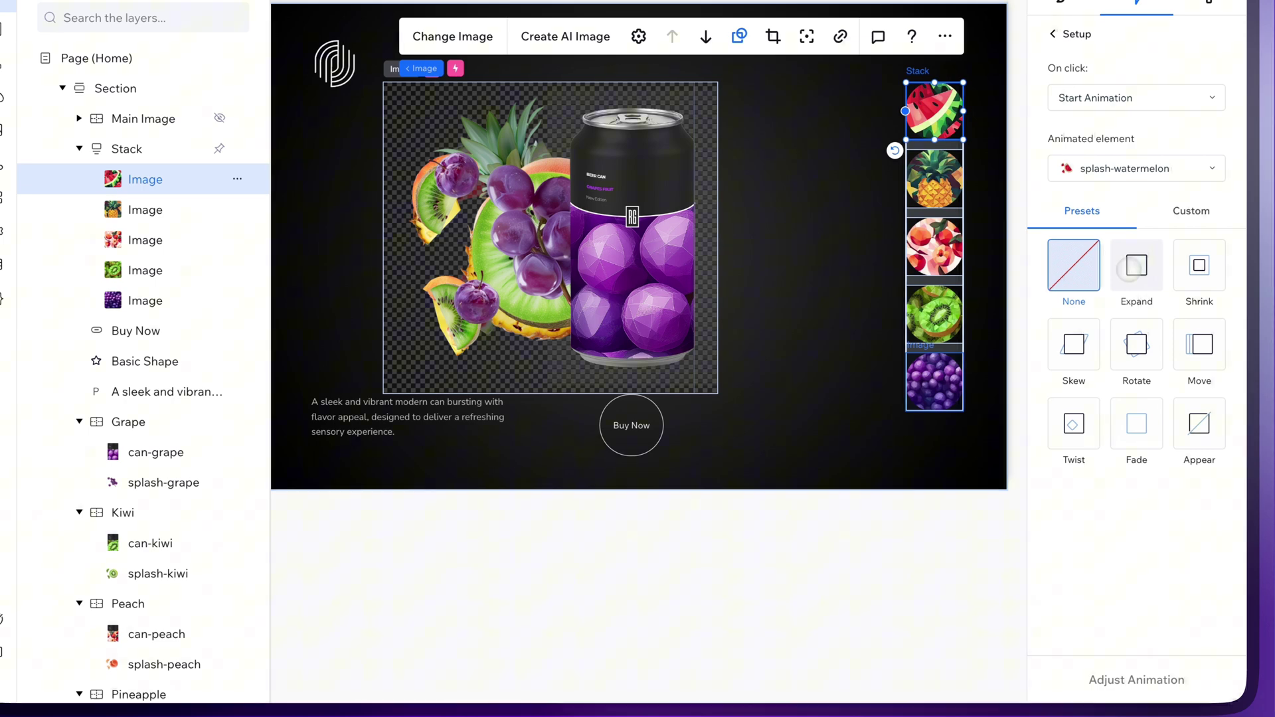
Apply an Expand animation running in to current position to the splash-watermelon image and adjust its duration.
left_click(1116, 679)
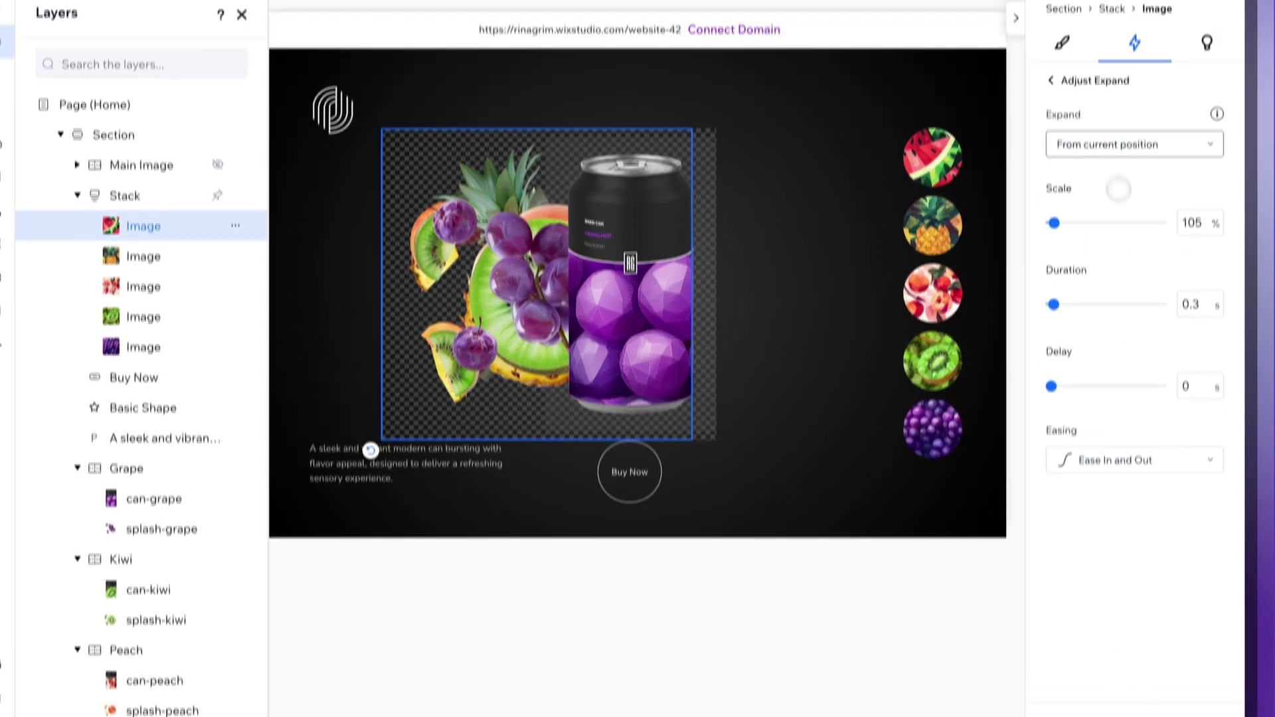
left_click(1116, 98)
left_click(1124, 156)
double_click(1199, 292)
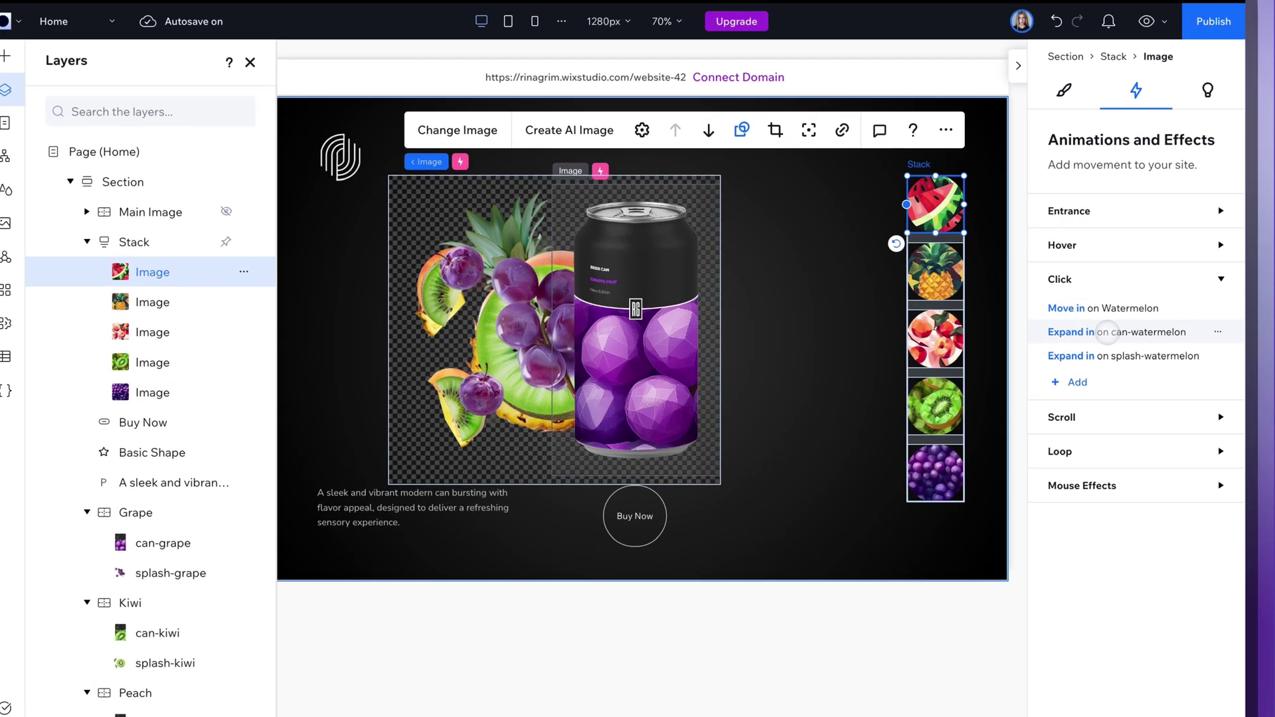
Add a click effect to the pineapple circle that starts an animation on the Pineapple container.
left_click(928, 275)
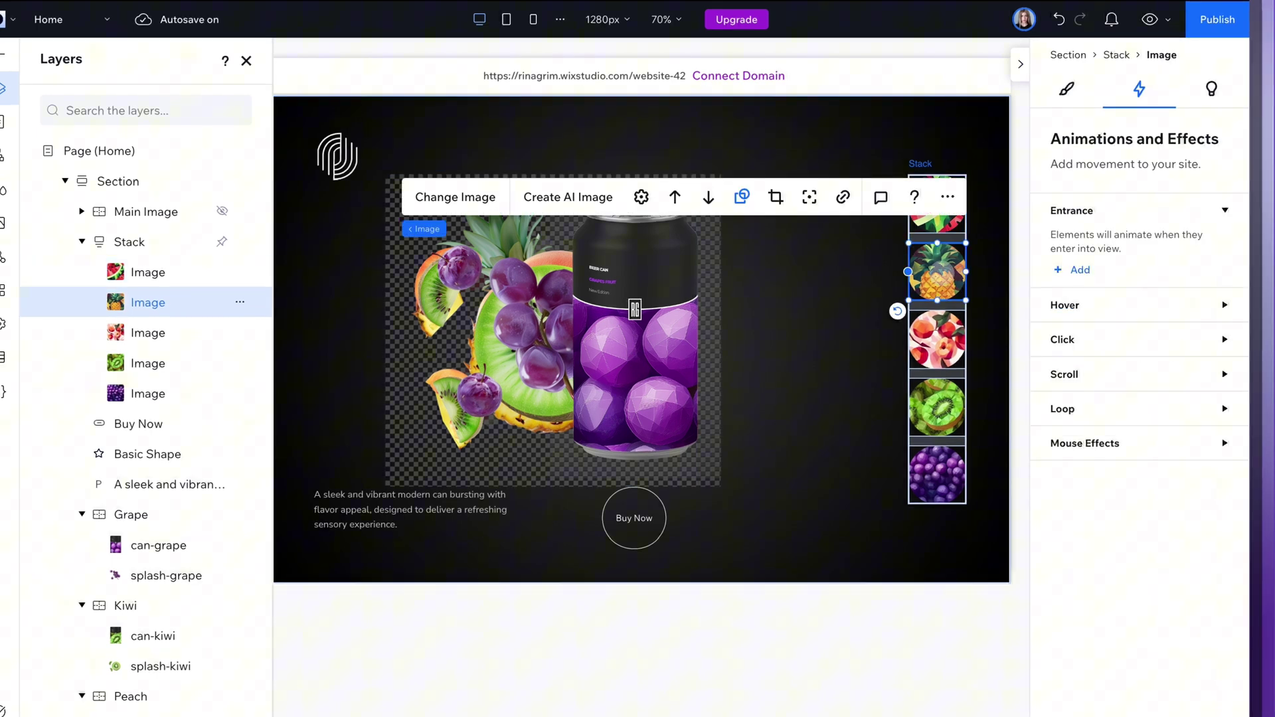
left_click(1076, 397)
left_click(1099, 163)
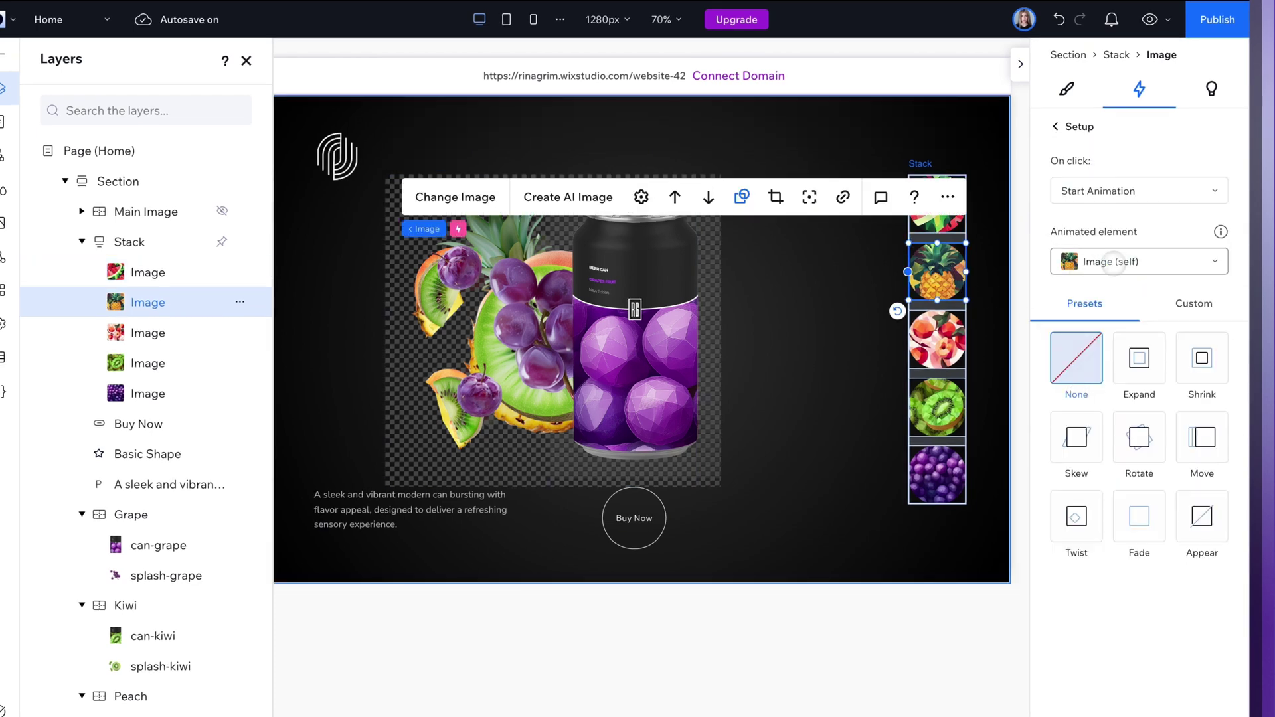
left_click(1139, 261)
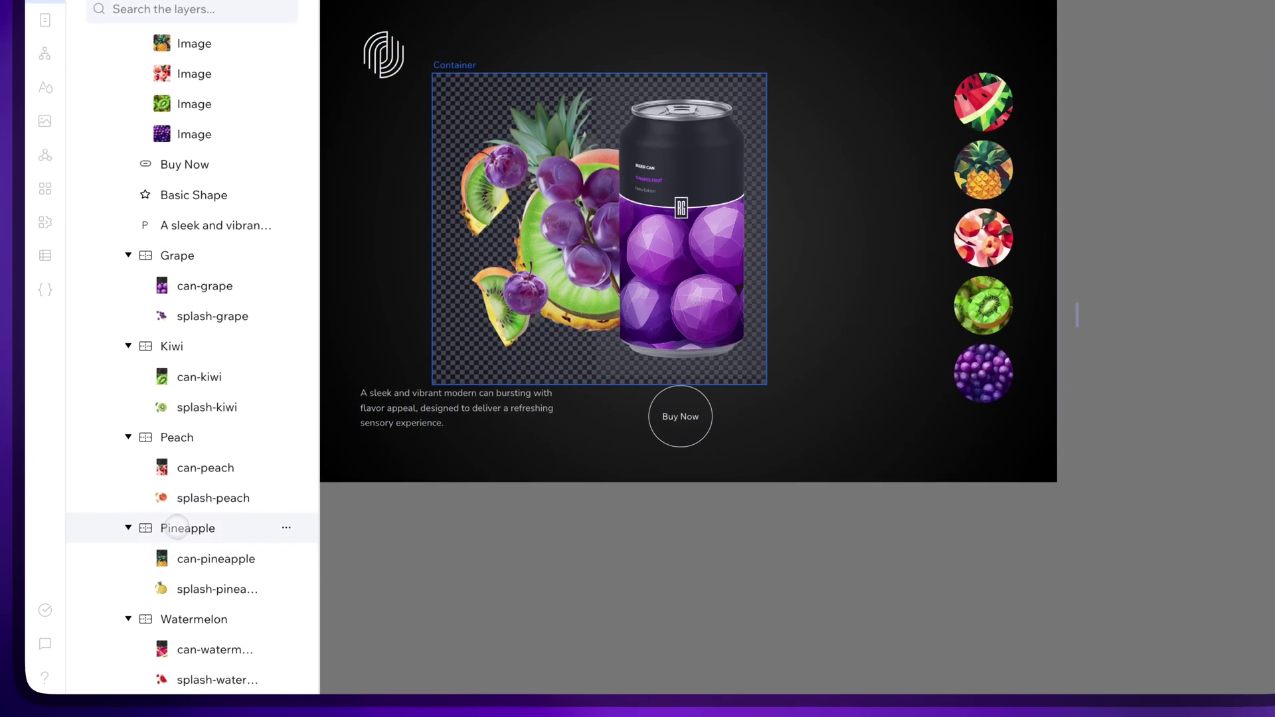
left_click(177, 528)
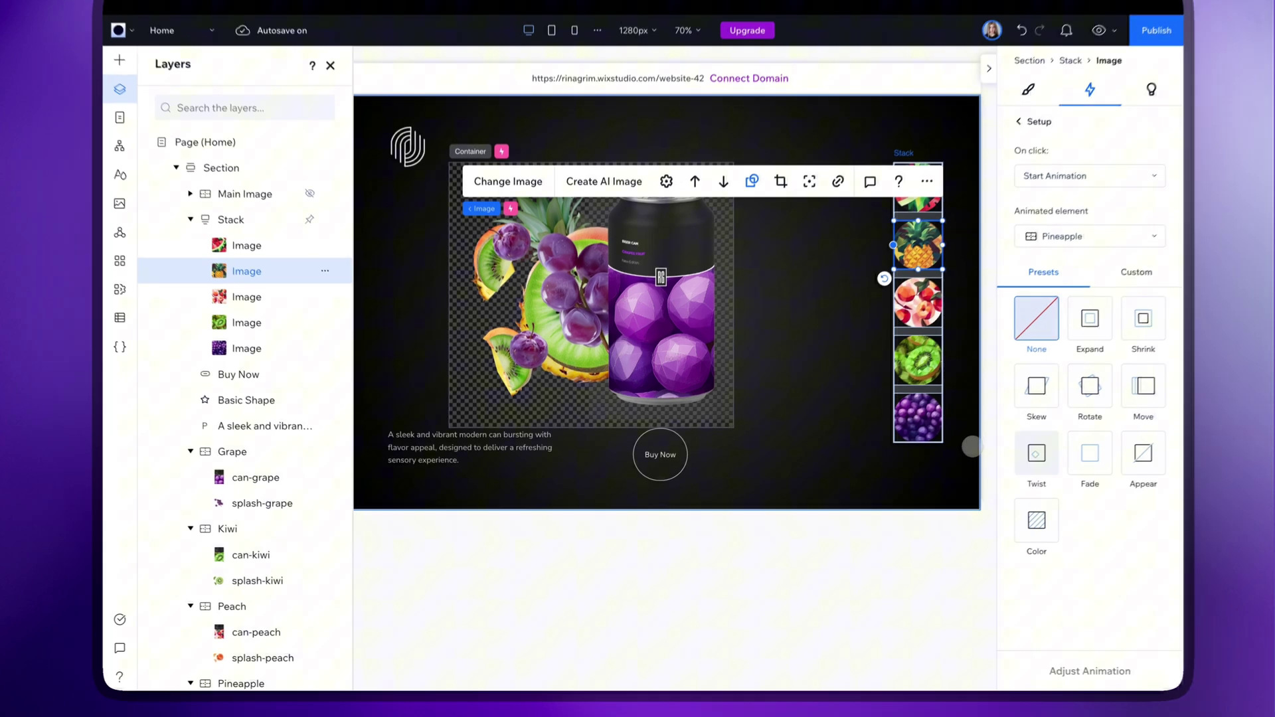
Apply a Move animation in to current position to the Pineapple container with a 270° angle, 170% distance and 0.4 s duration.
left_click(1107, 404)
left_click(1044, 665)
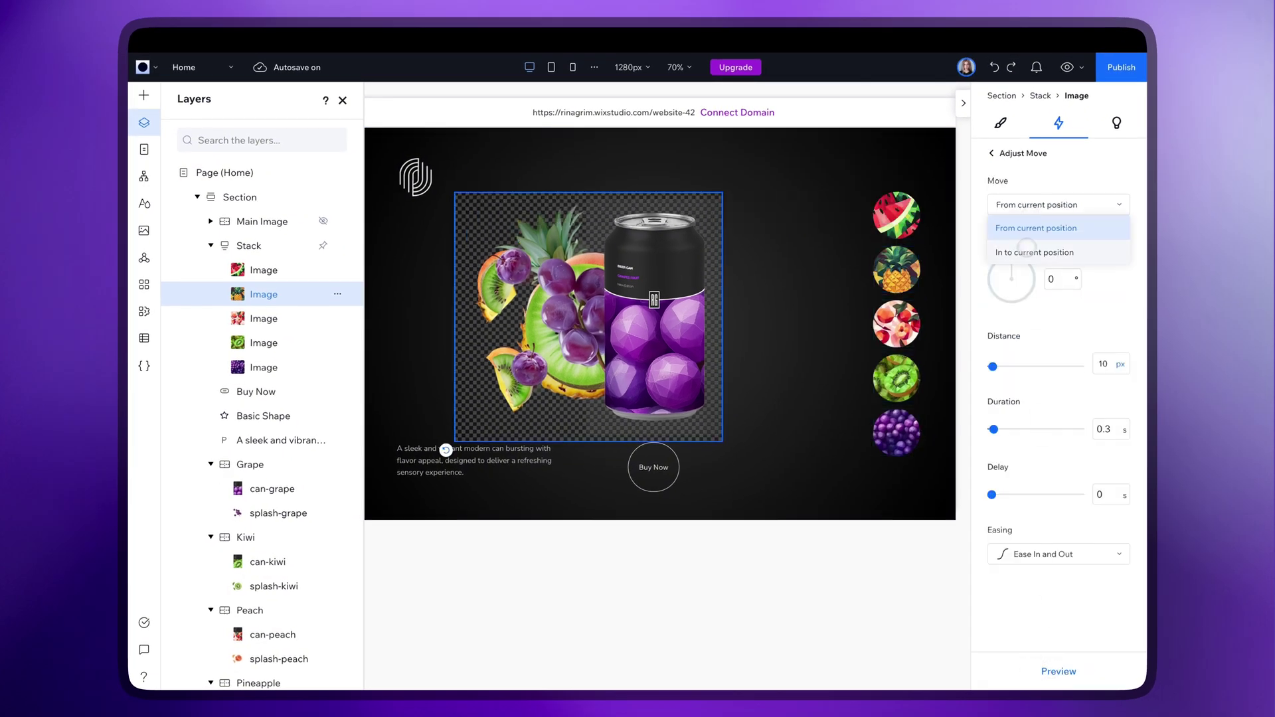
left_click(1034, 252)
left_click(1061, 281)
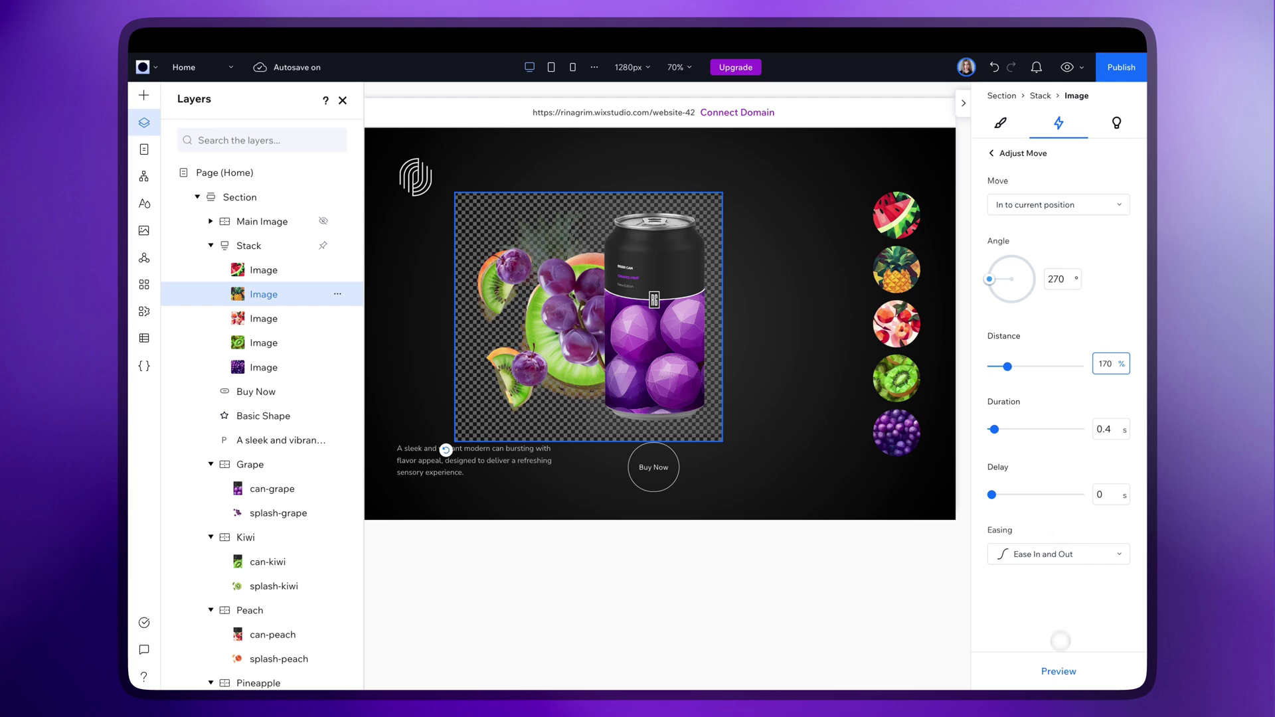
left_click(993, 152)
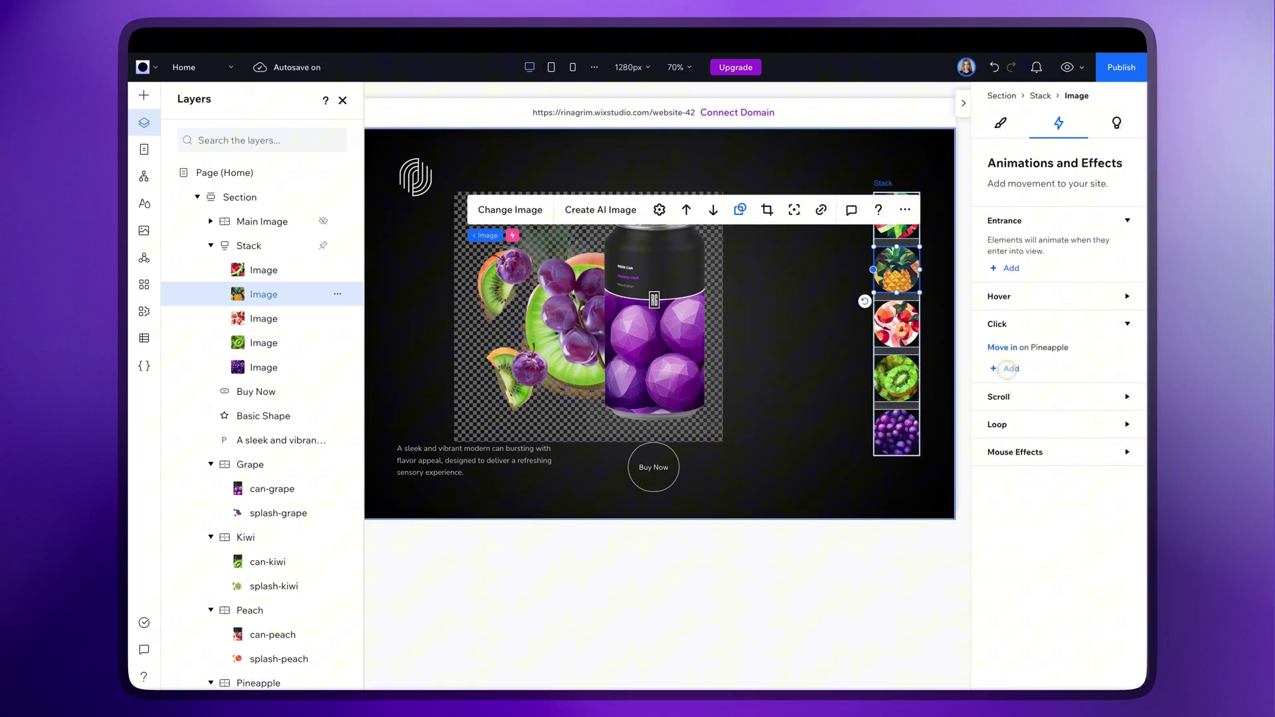
Add a second click effect to the pineapple circle that starts an animation on the can-pineapple image.
left_click(1008, 368)
scroll(272, 489, "down", 3)
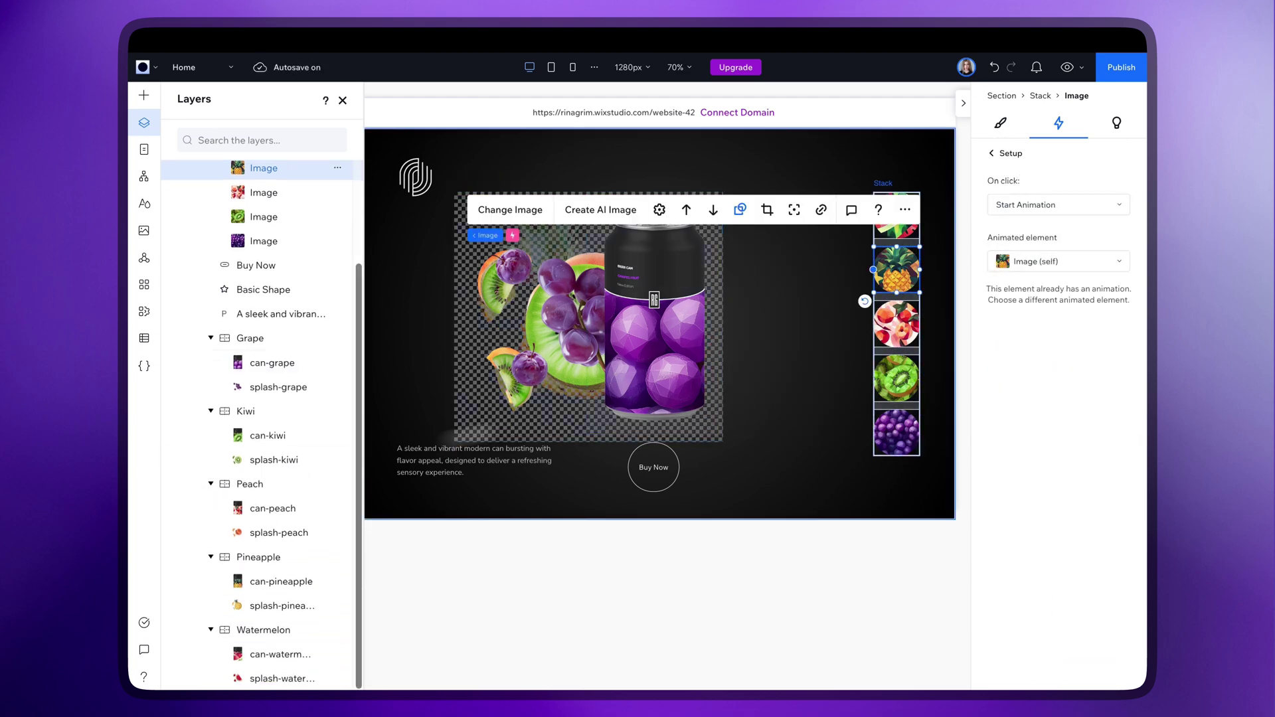
left_click(1059, 261)
left_click(1059, 305)
left_click(281, 582)
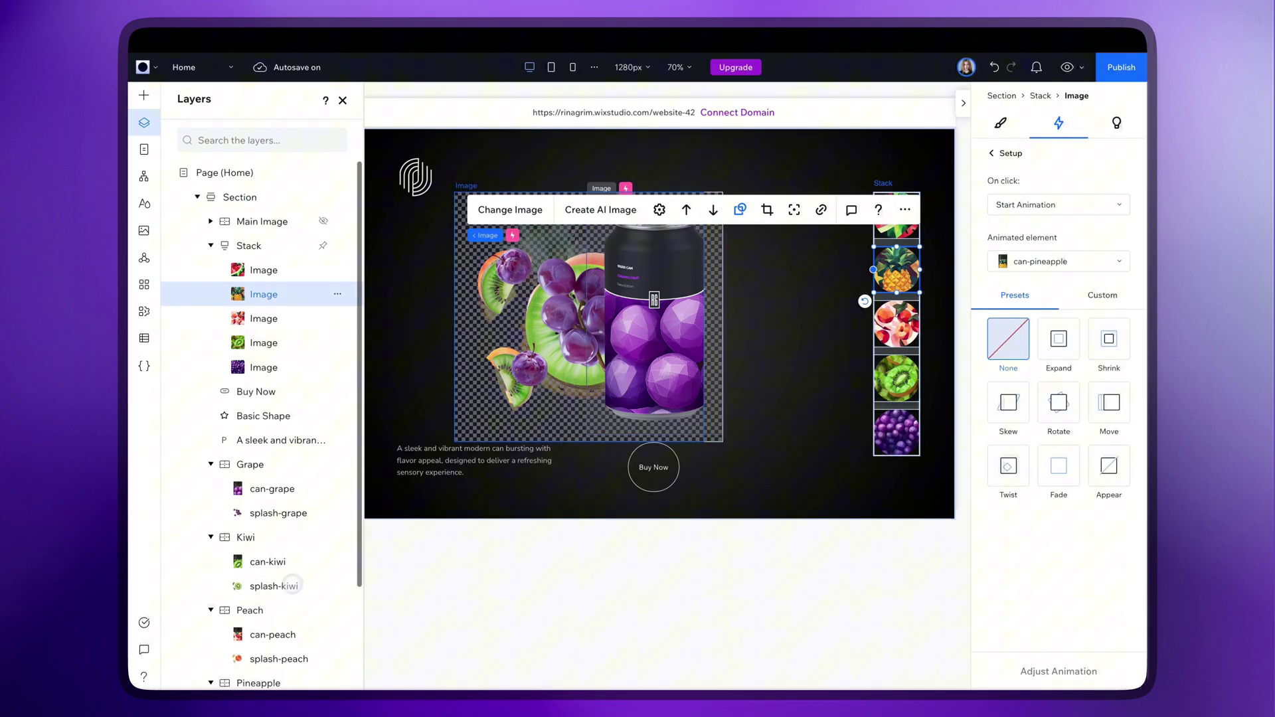
Apply an Expand animation in to current position to can-pineapple with 35% scale and 0.4 s duration.
left_click(1036, 671)
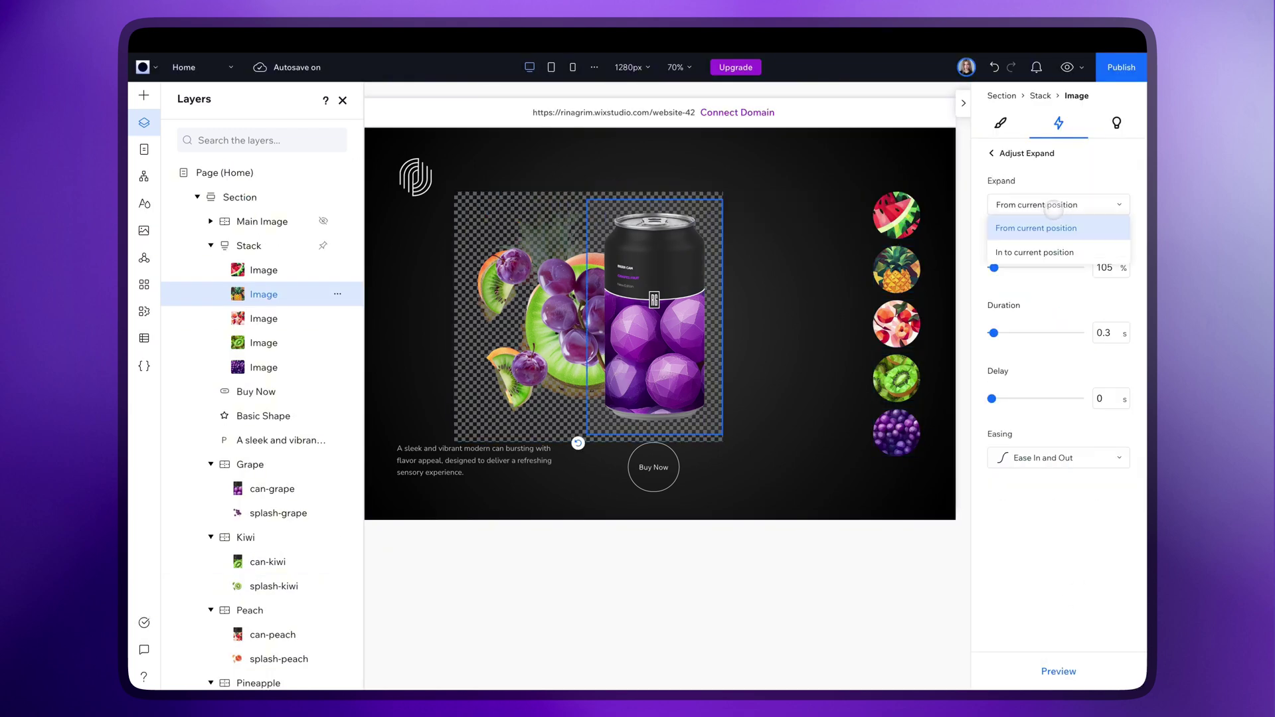
left_click(1118, 333)
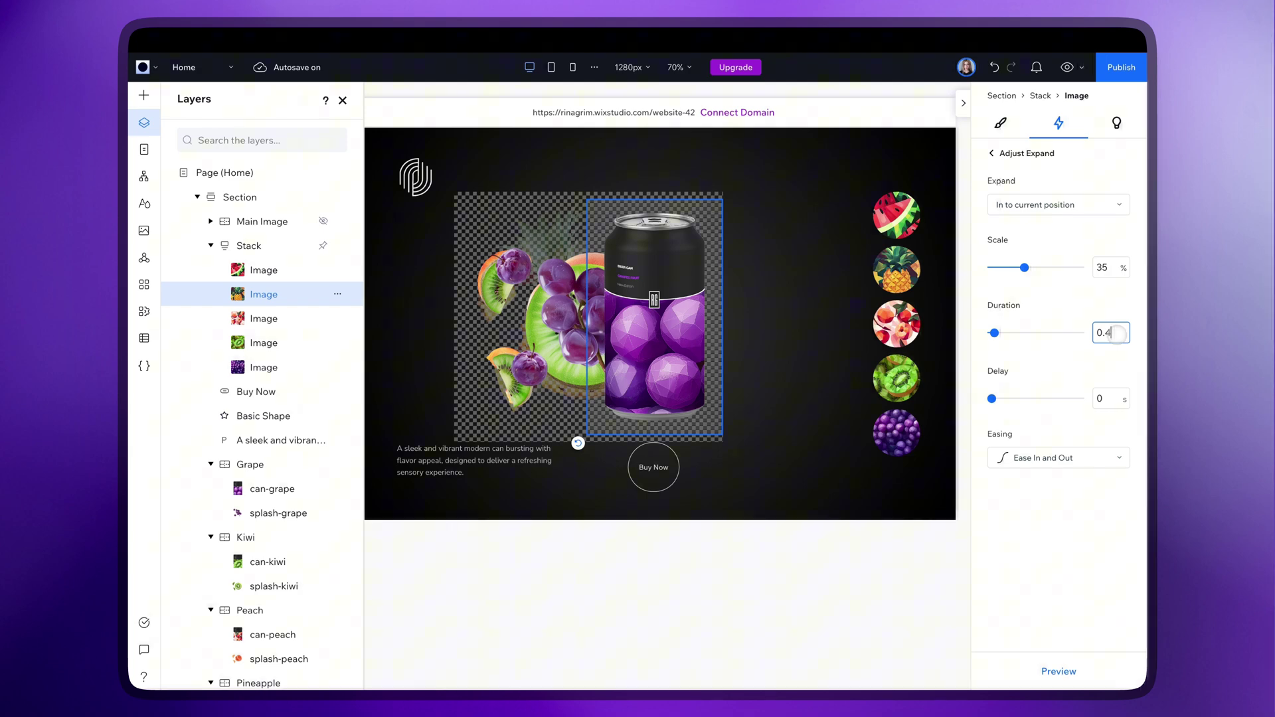
left_click(992, 153)
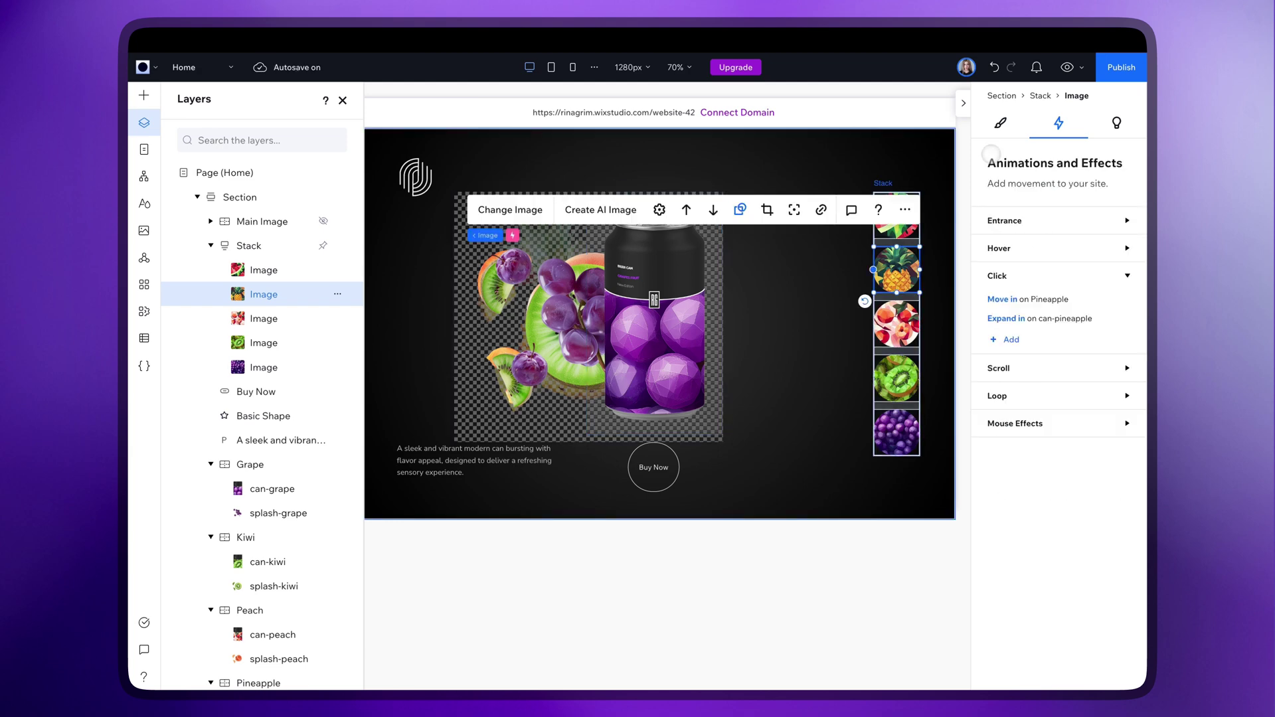
Add a third click effect to the pineapple circle that starts an animation on the splash-pineapple image.
left_click(1008, 340)
left_click(1049, 205)
left_click(1042, 183)
left_click(1056, 262)
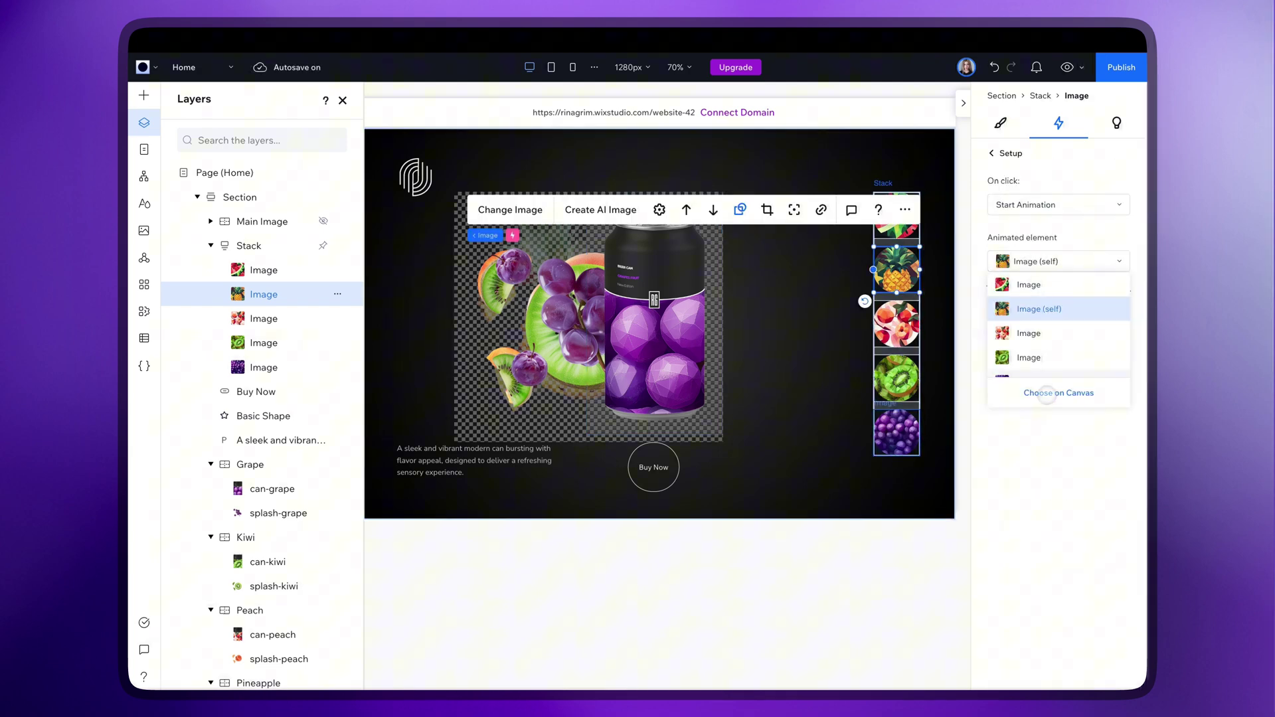
left_click(1048, 393)
scroll(265, 578, "down", 3)
left_click(273, 605)
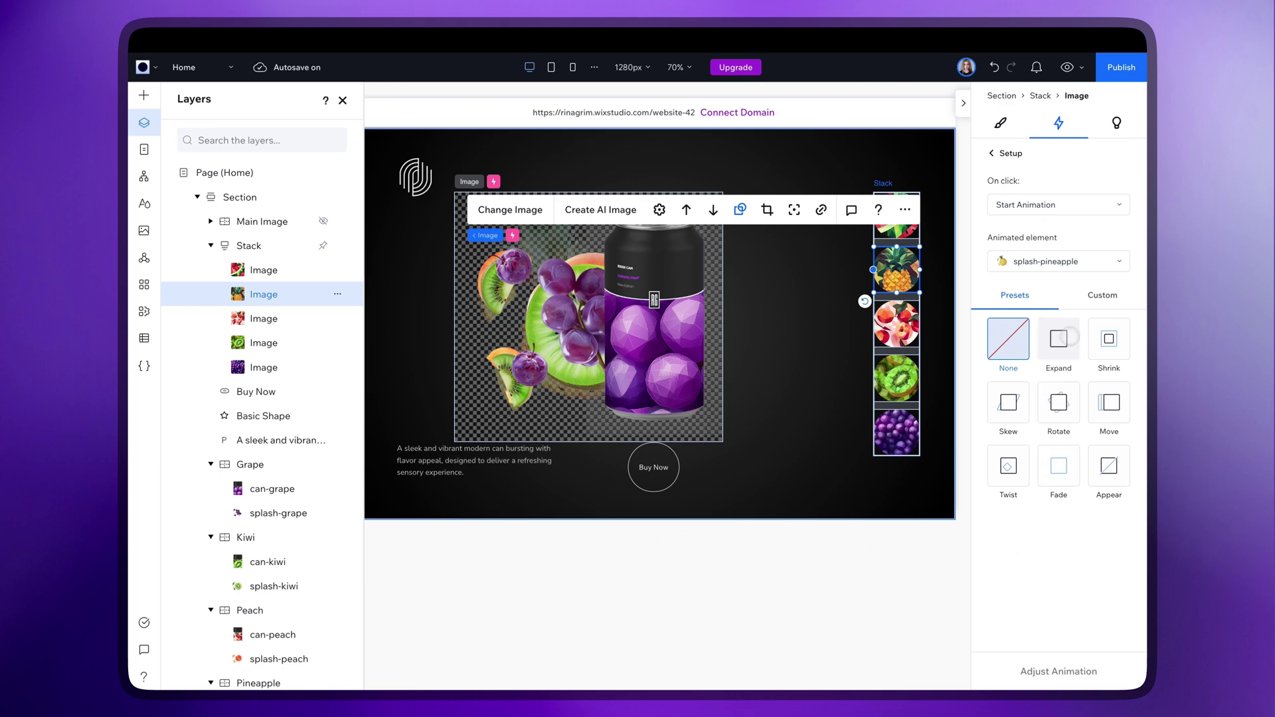
Apply an Expand animation in to current position to splash-pineapple with 0% scale and 0.5 s duration.
left_click(1067, 338)
left_click(1038, 669)
left_click(1058, 205)
left_click(1046, 236)
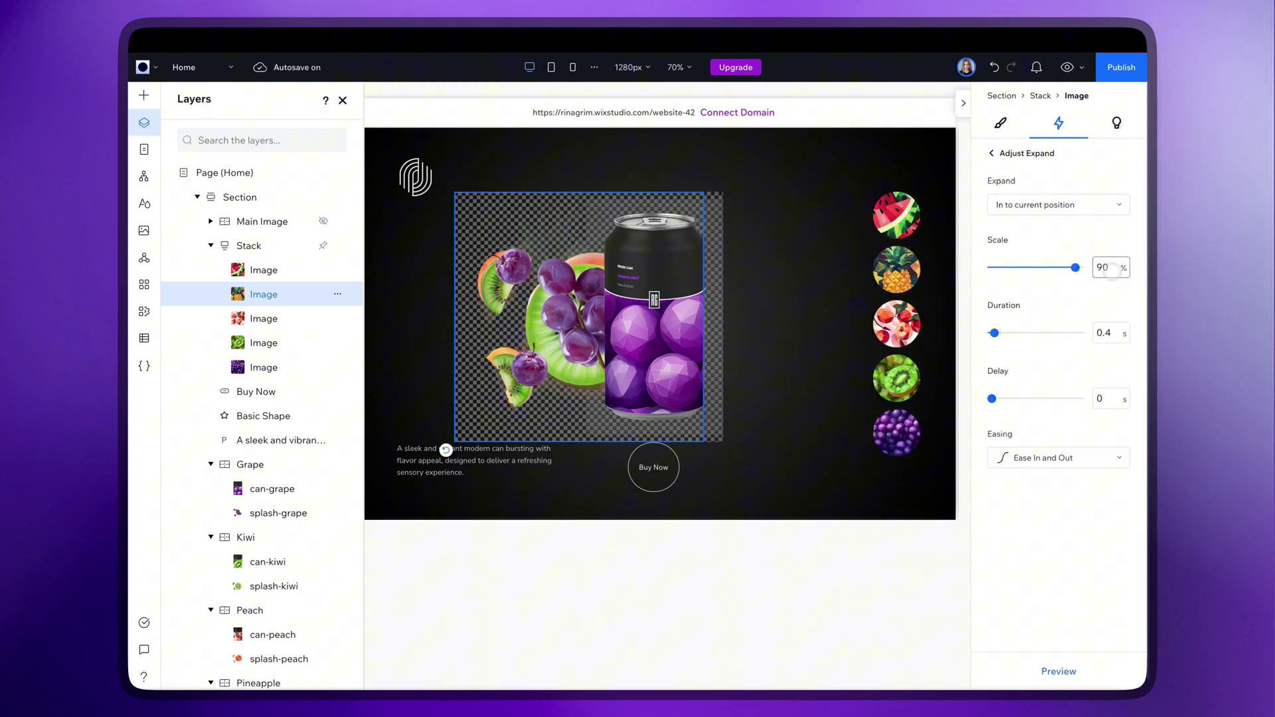
double_click(1112, 273)
type("0")
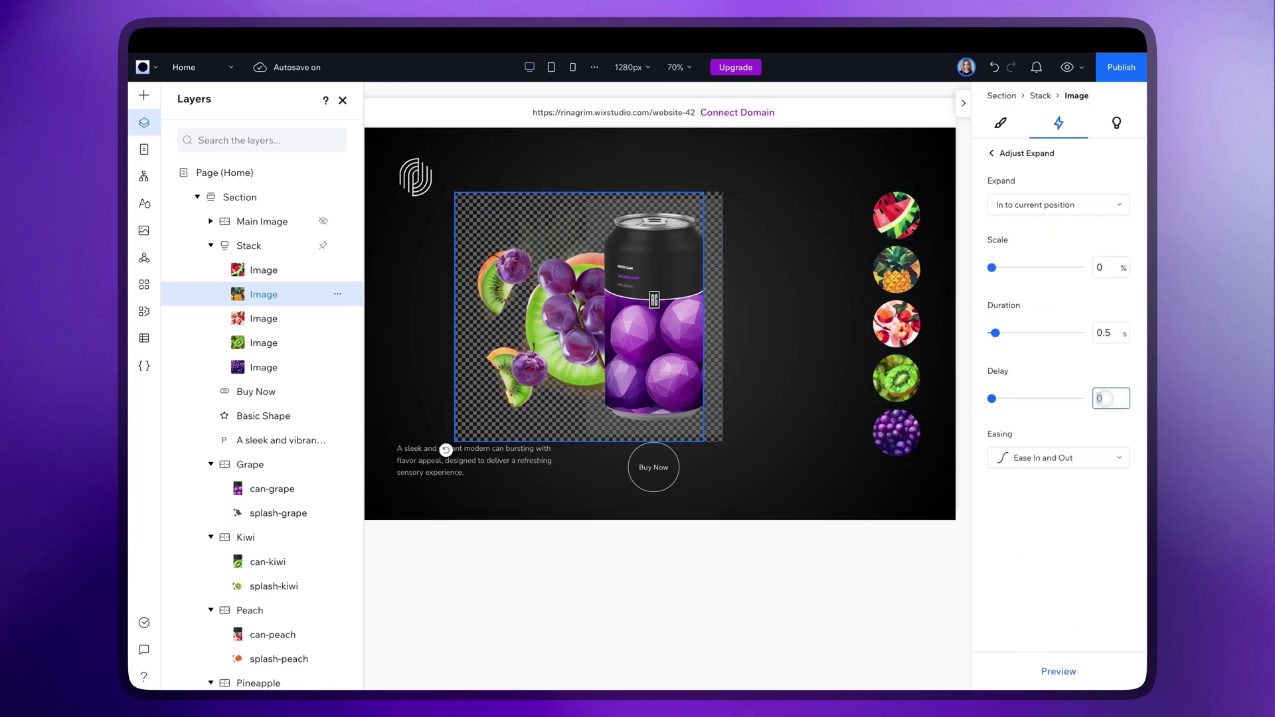
left_click(992, 153)
left_click(992, 153)
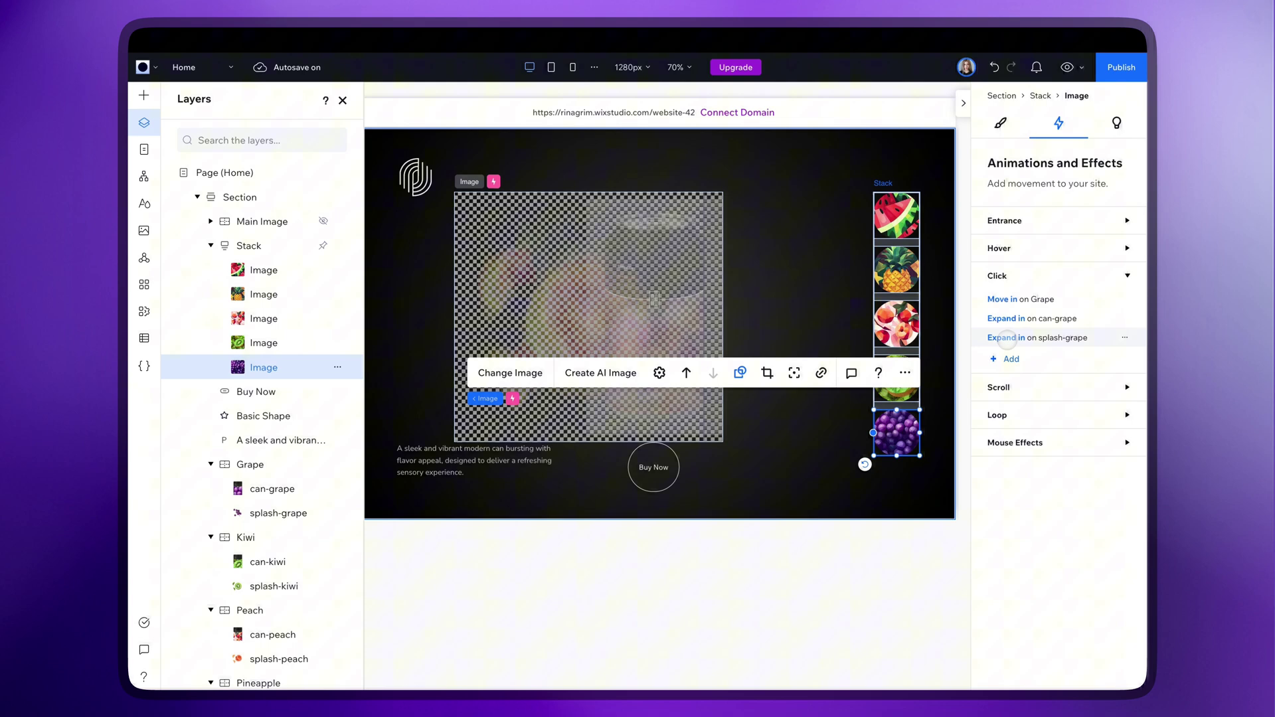
Add a click effect to the watermelon circle that resets the animation on the Pineapple container.
left_click(890, 208)
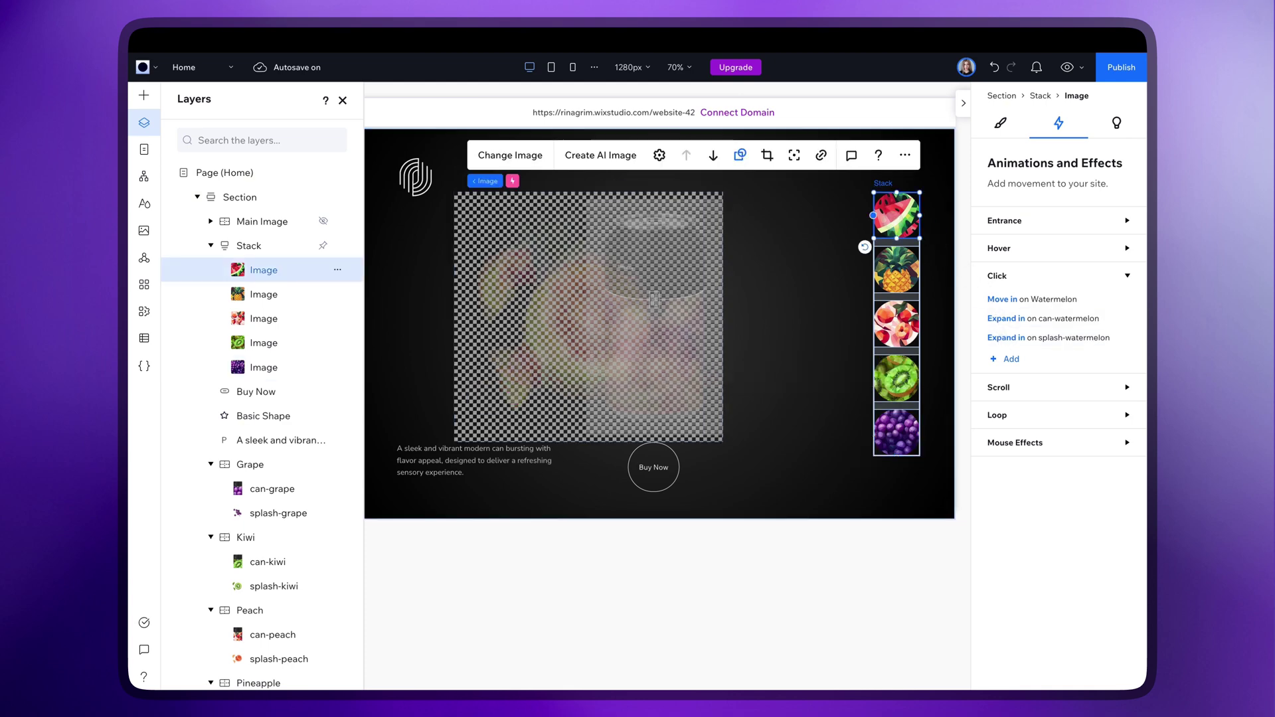
scroll(262, 398, "down", 3)
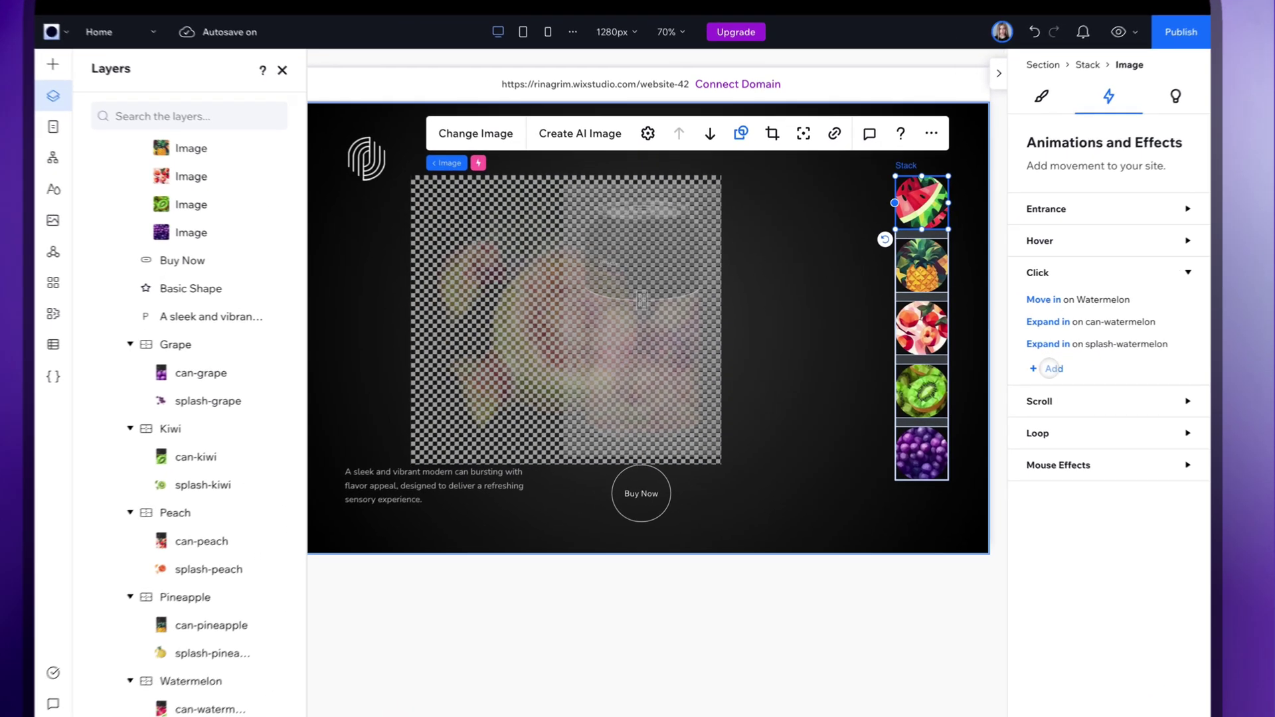
left_click(1011, 358)
left_click(1025, 208)
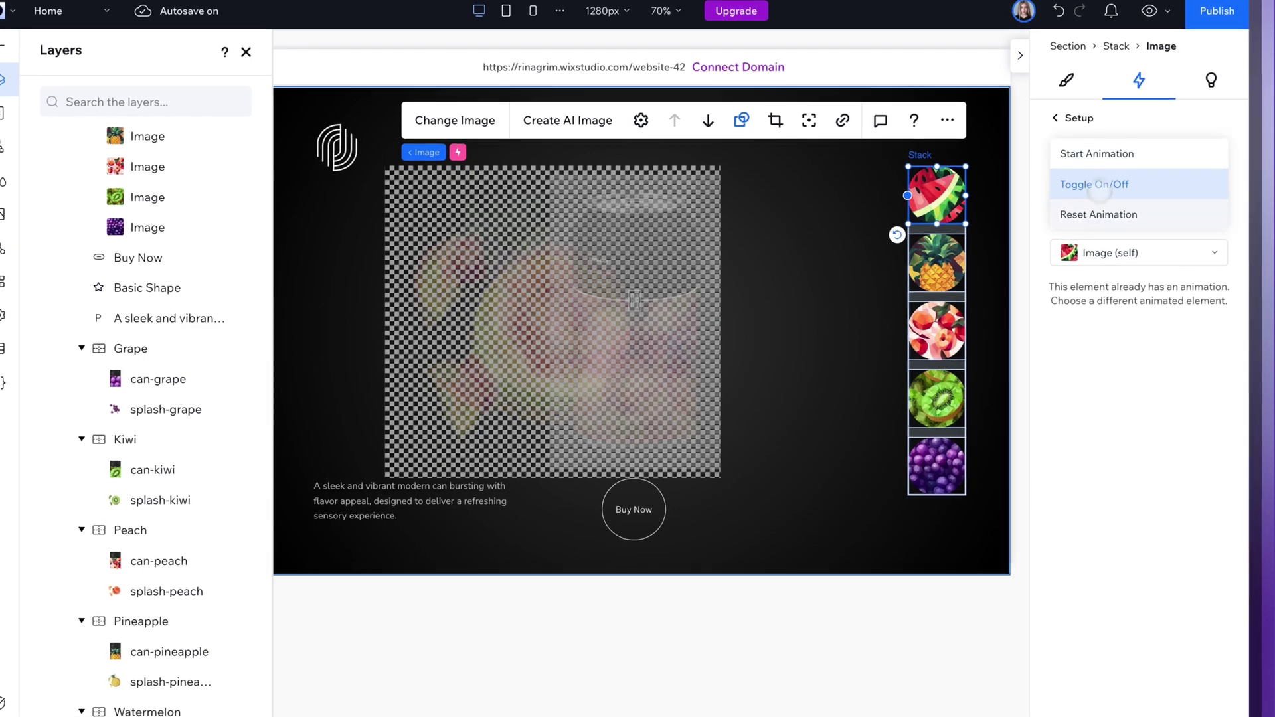
left_click(1098, 215)
left_click(1108, 253)
left_click(1138, 416)
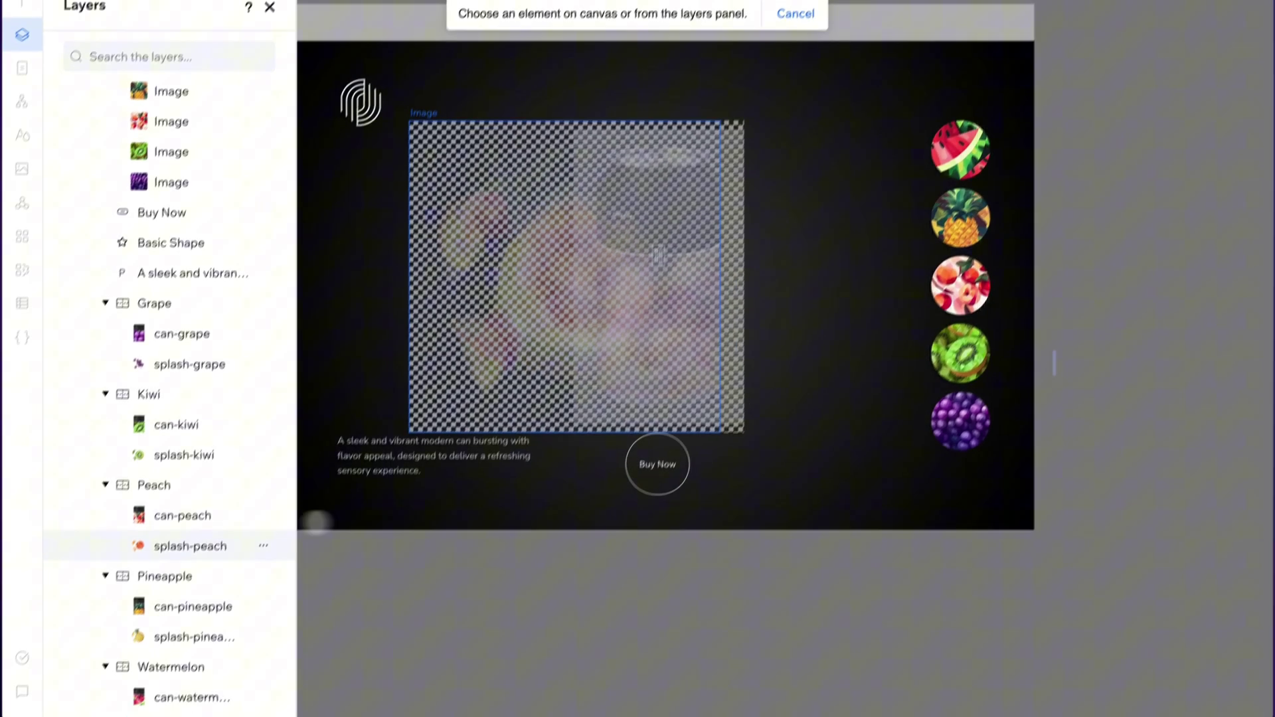
left_click(140, 621)
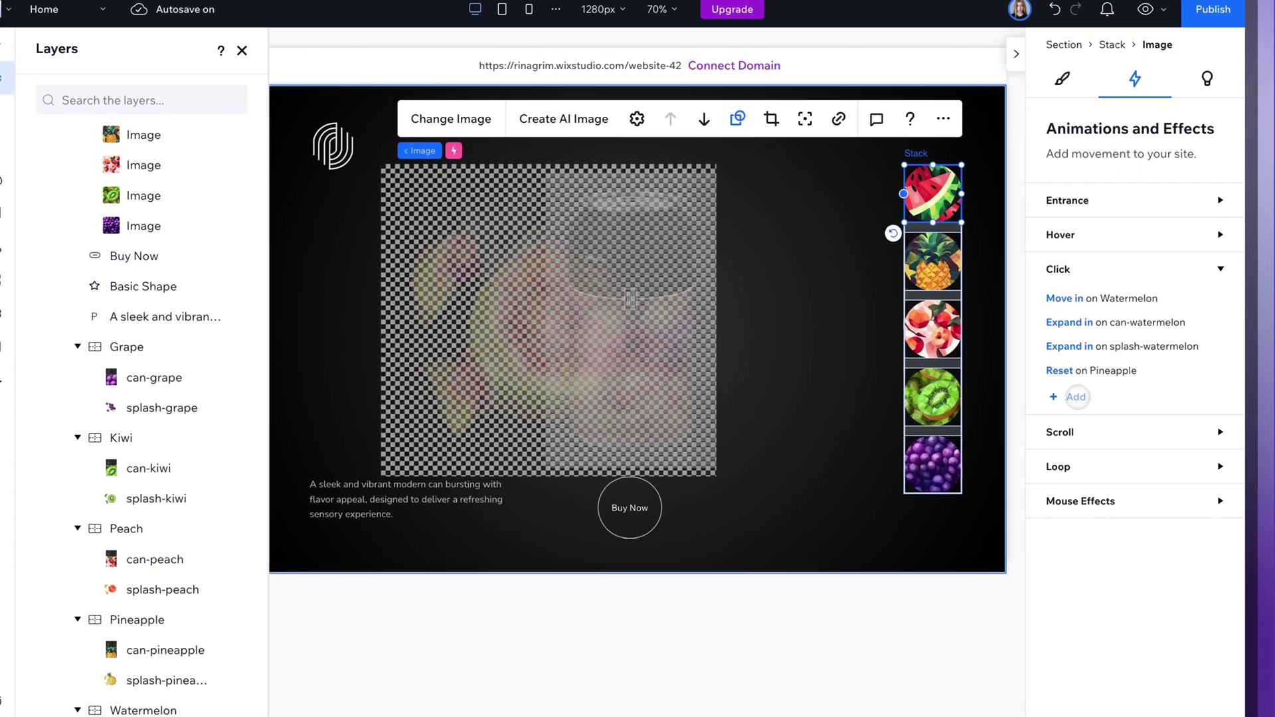
Add a Reset Animation click effect to the watermelon circle targeting the can-pineapple image.
left_click(1076, 398)
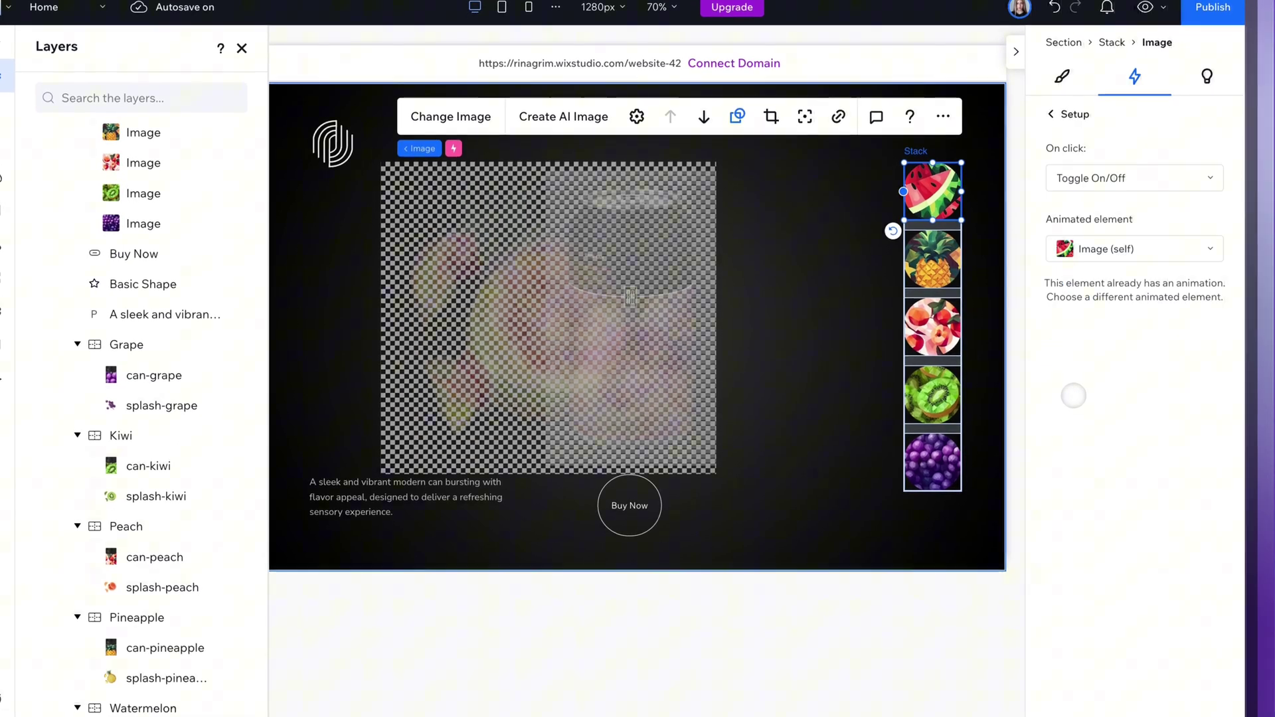
left_click(1104, 187)
left_click(1086, 207)
left_click(1123, 248)
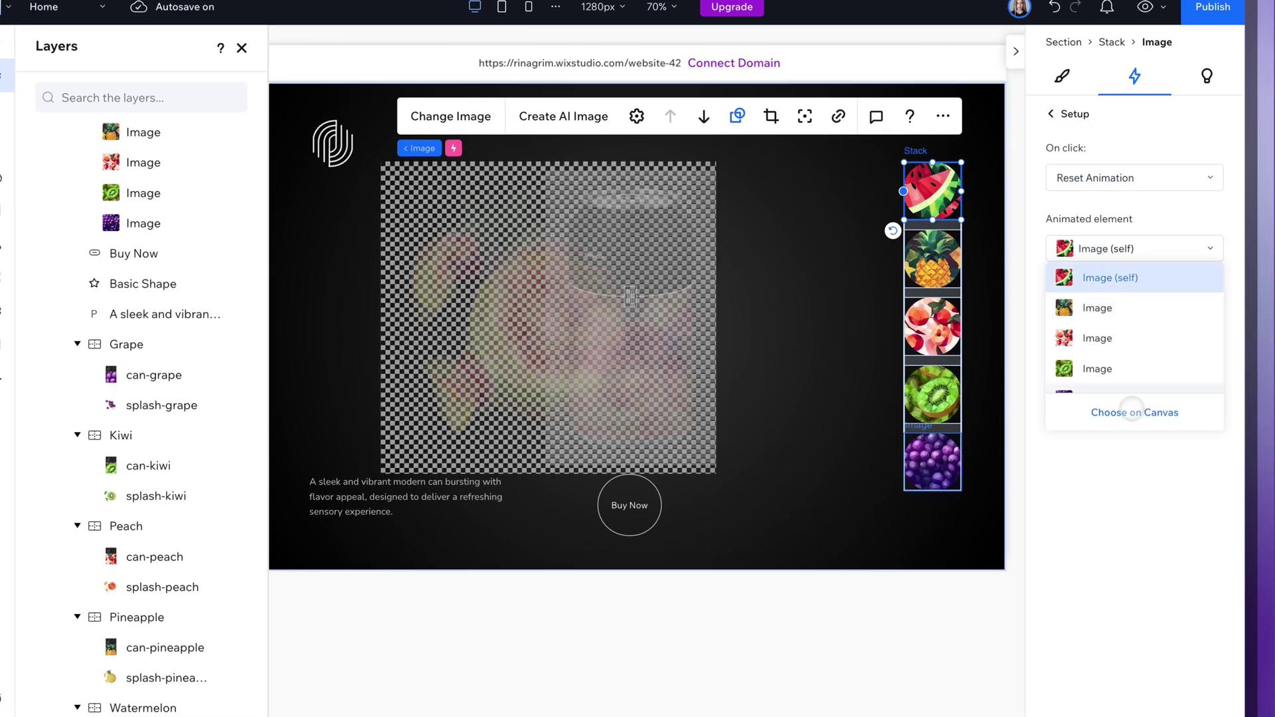
left_click(1135, 412)
left_click(165, 648)
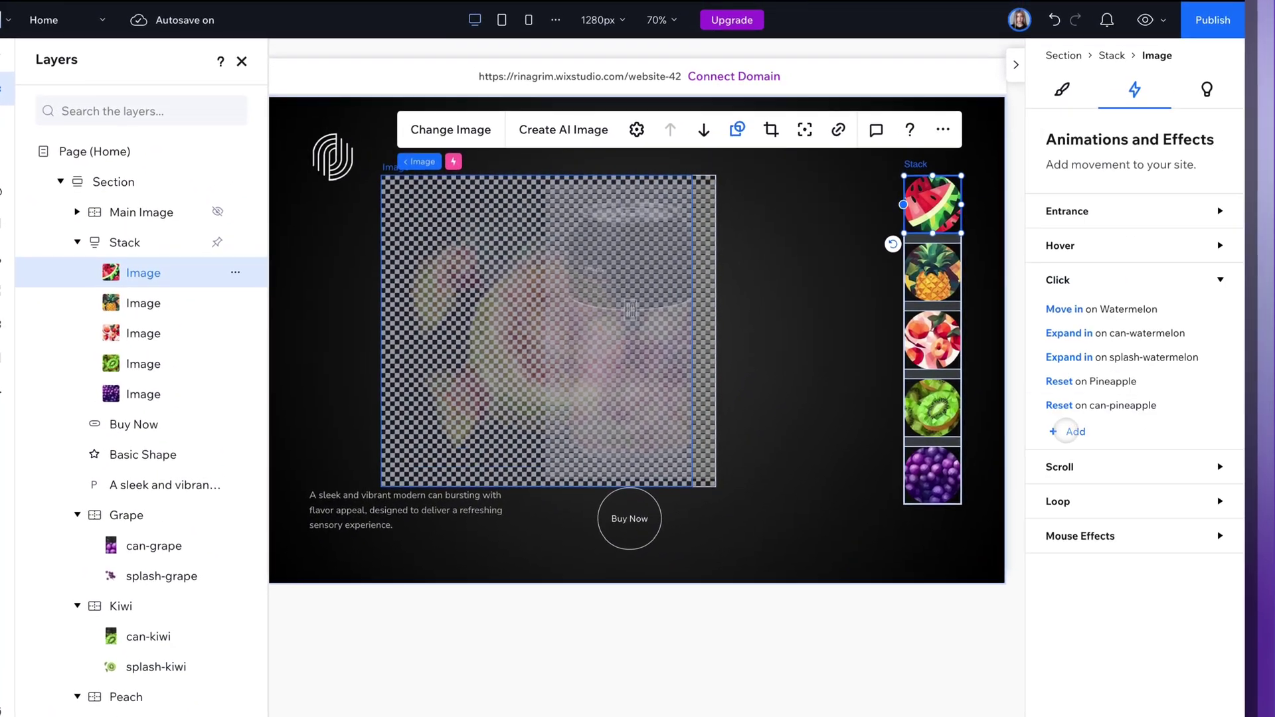
Add a Reset Animation click effect to the watermelon circle targeting the splash-pineapple image.
left_click(1075, 414)
left_click(1104, 196)
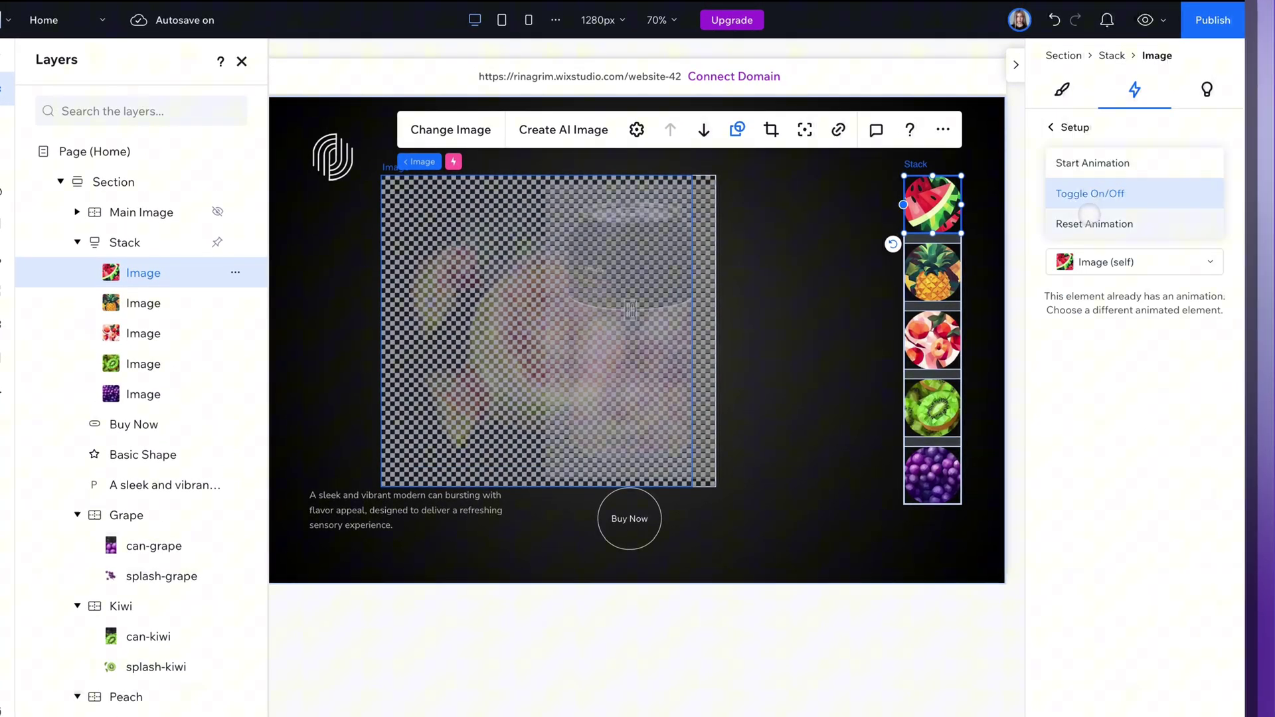
left_click(1095, 224)
left_click(1135, 262)
left_click(1123, 425)
scroll(133, 665, "down", 2)
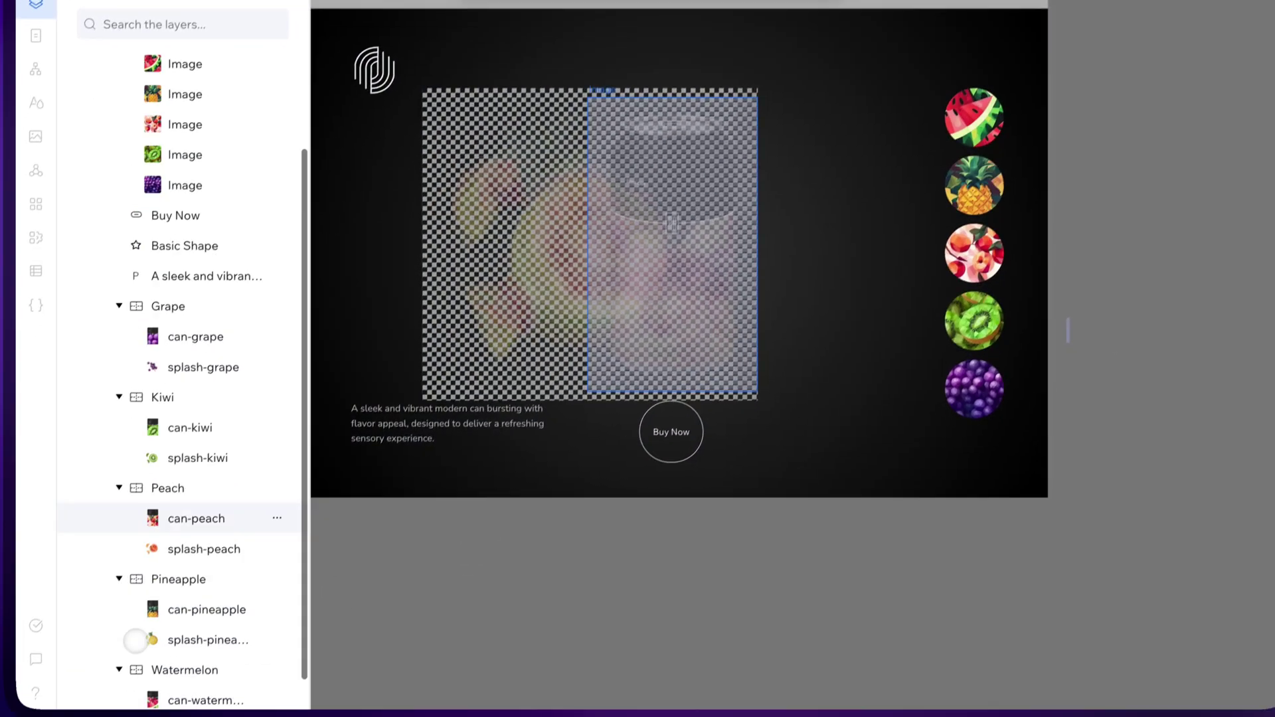
left_click(136, 640)
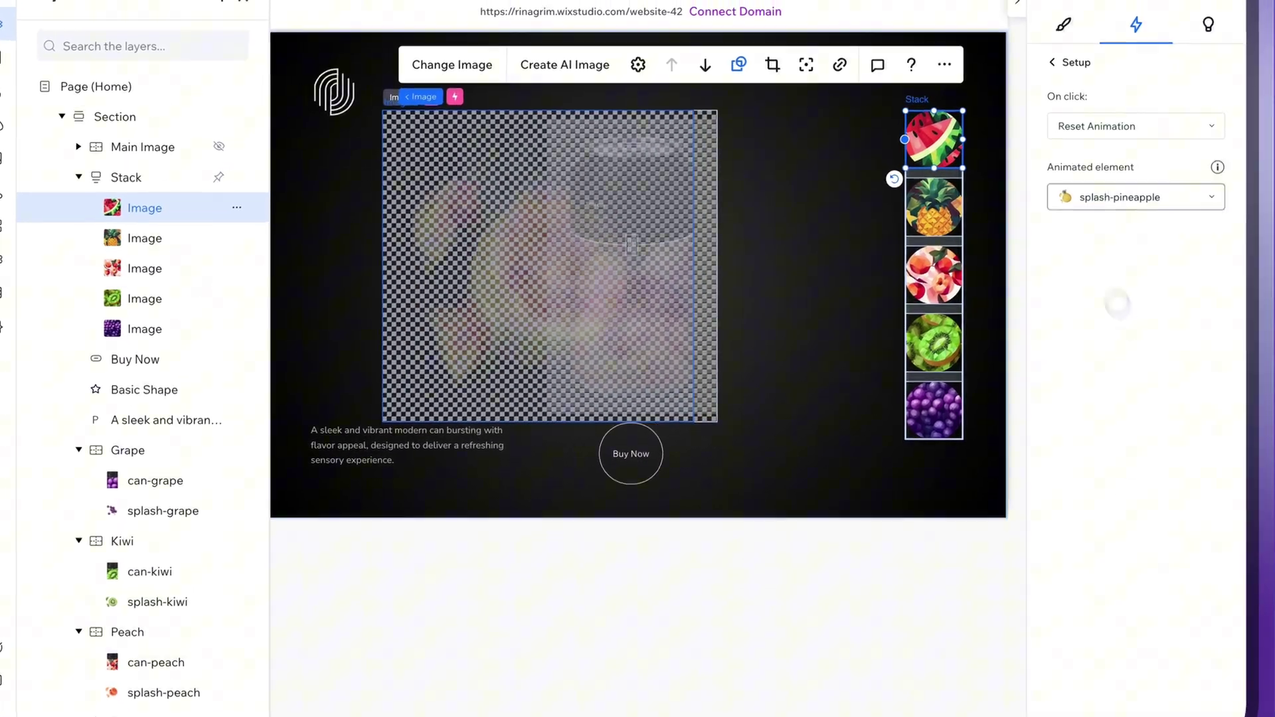
left_click(1052, 63)
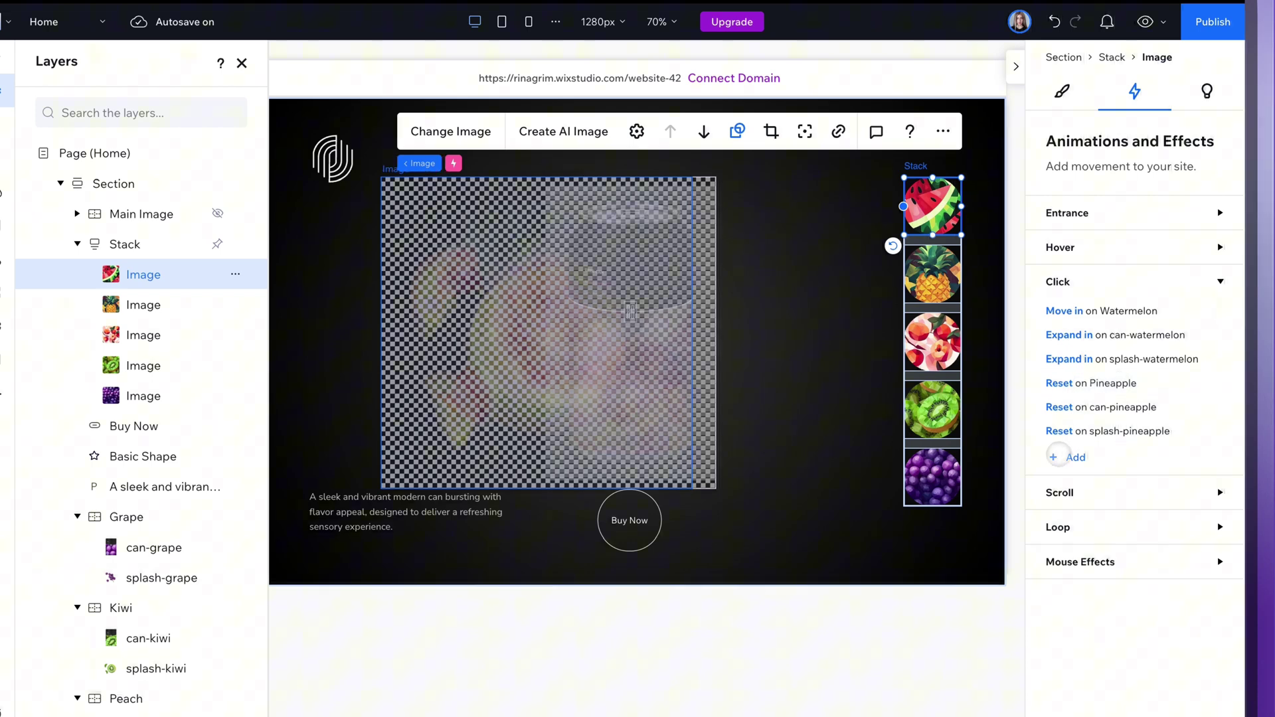
Add a Reset Animation click effect to the watermelon circle targeting the Peach container.
left_click(1068, 457)
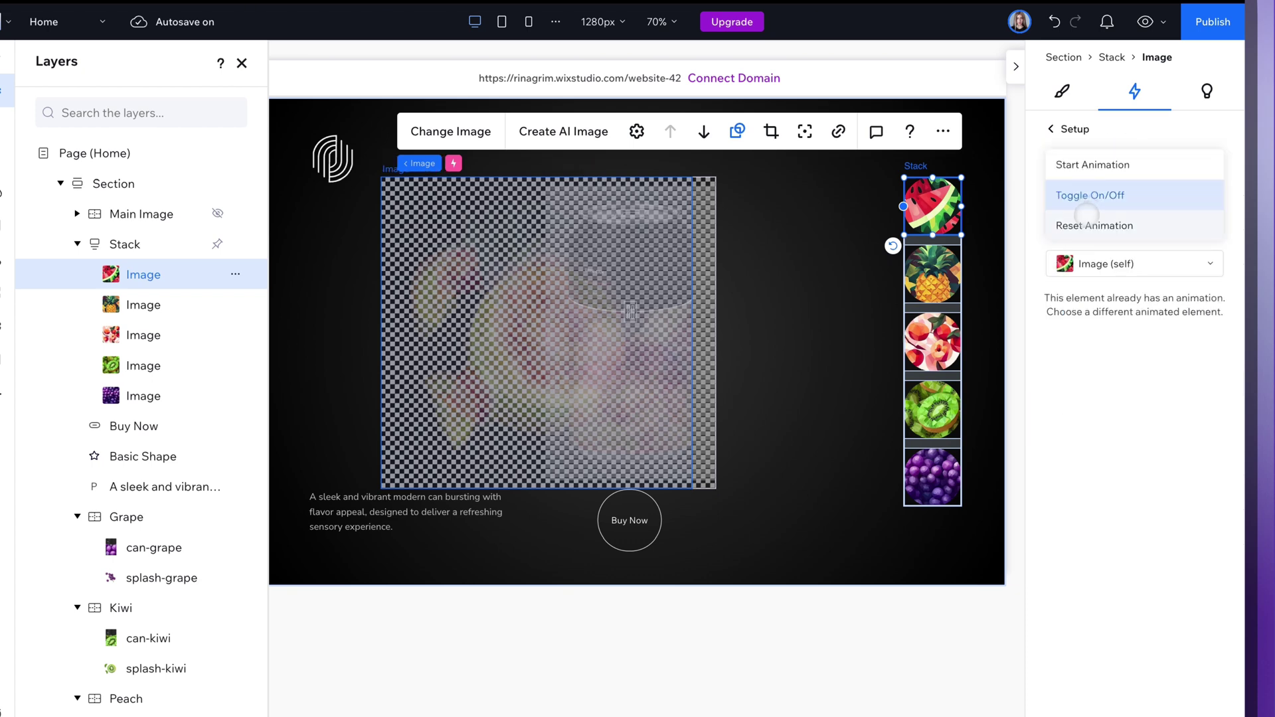
left_click(1092, 225)
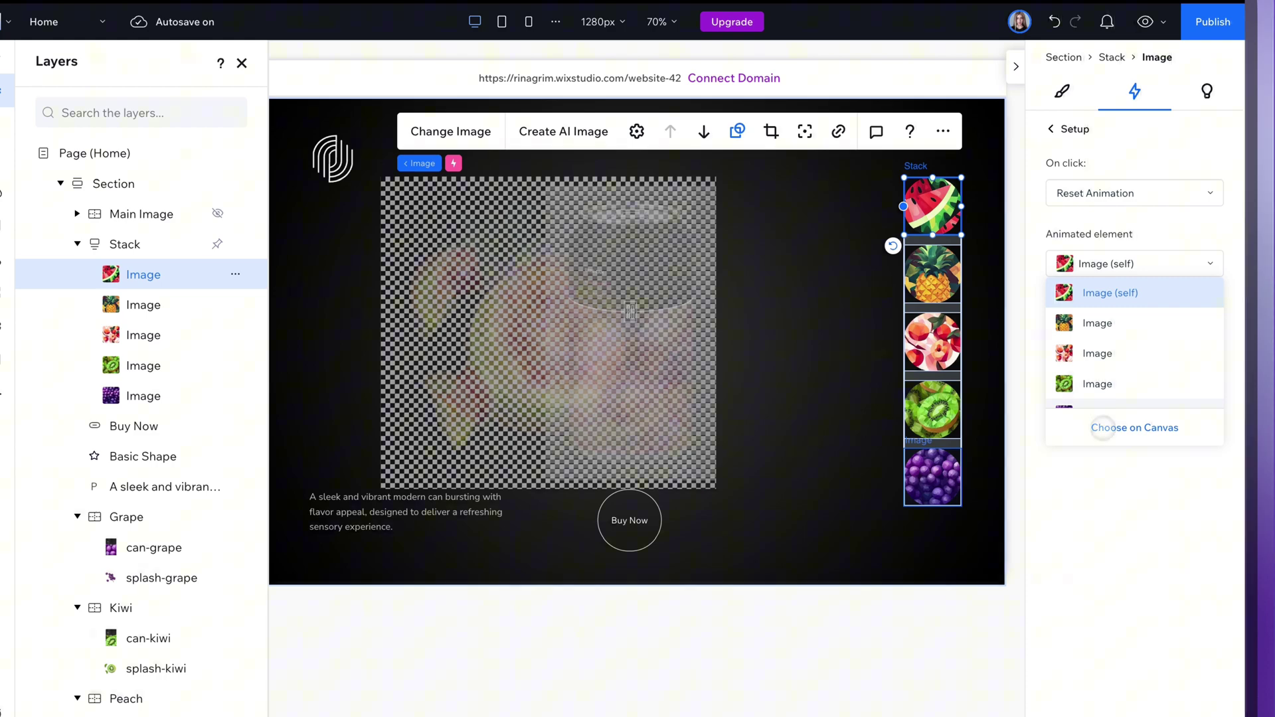
left_click(1135, 428)
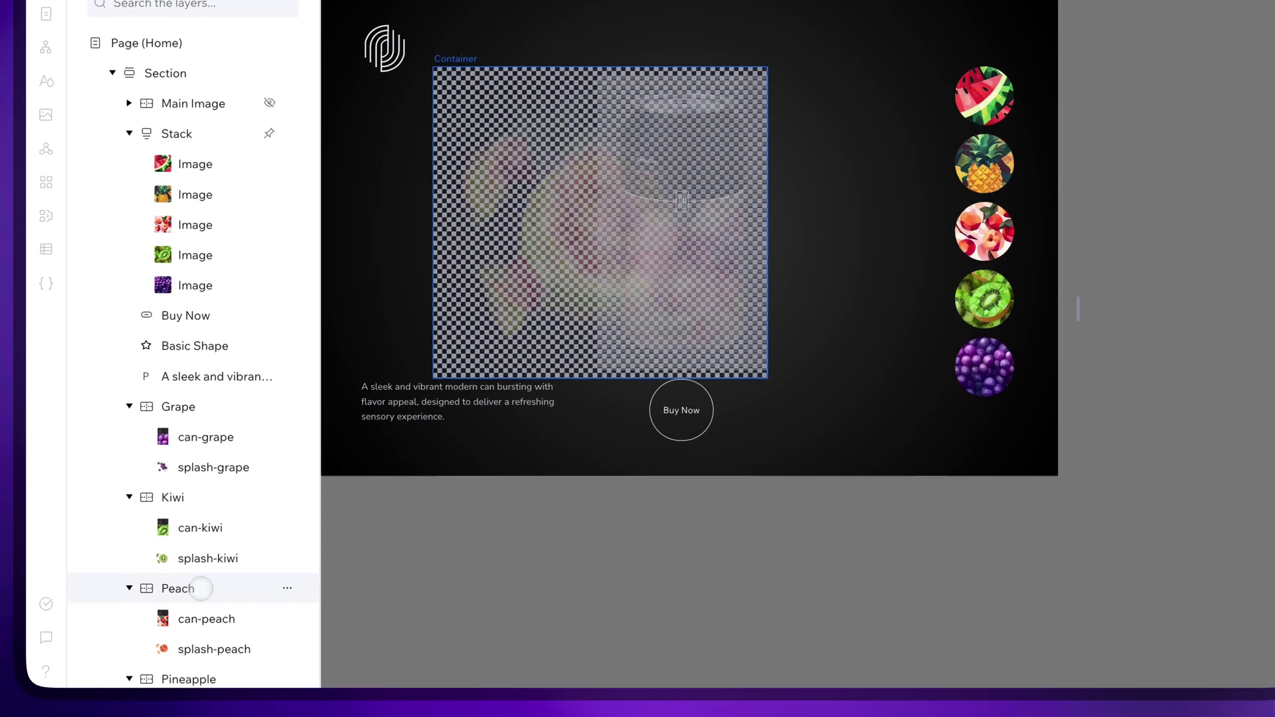
left_click(202, 590)
left_click(1054, 124)
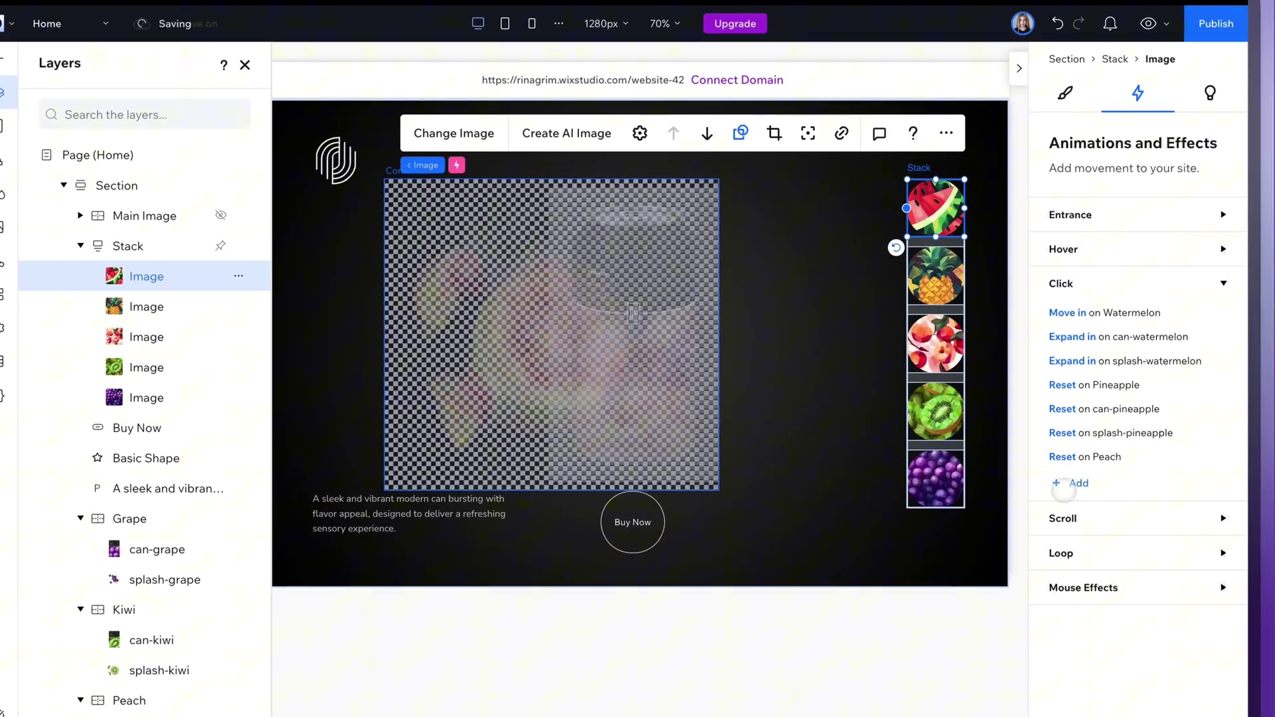
Add a Reset Animation click effect to the watermelon circle targeting the can-peach image.
left_click(1071, 479)
left_click(1089, 257)
left_click(1116, 266)
left_click(1133, 428)
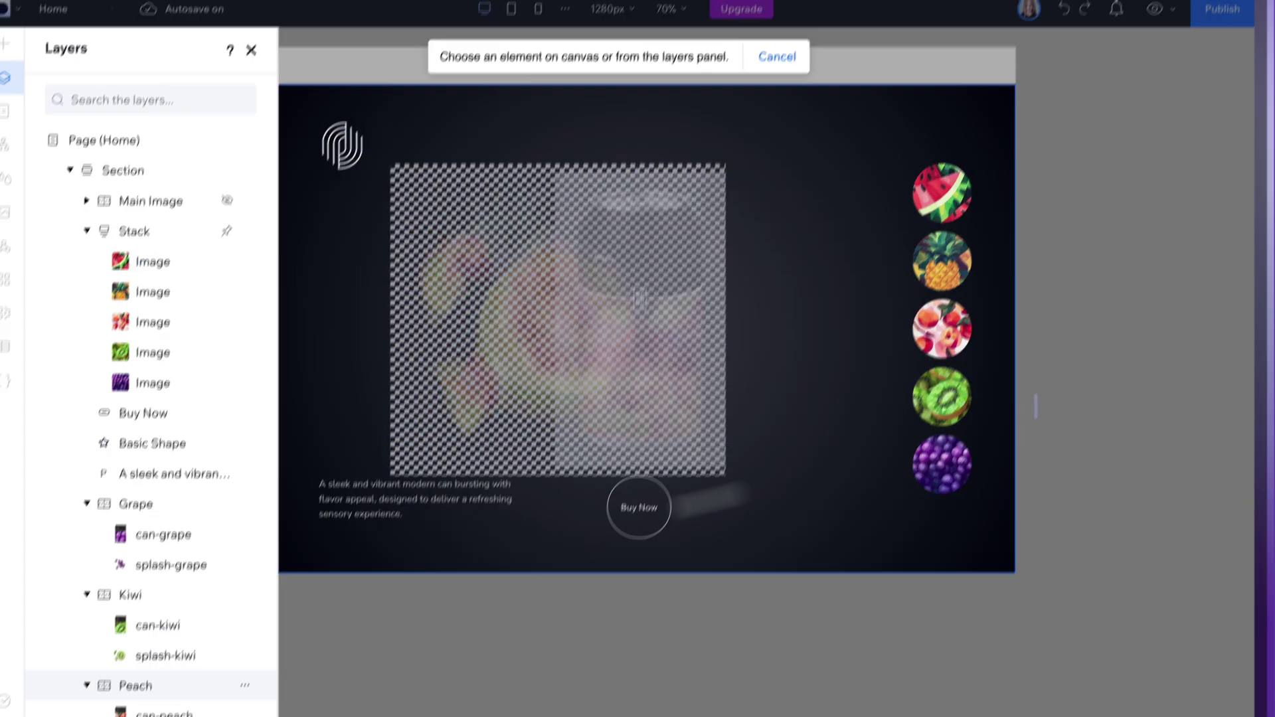
left_click(197, 624)
left_click(1061, 103)
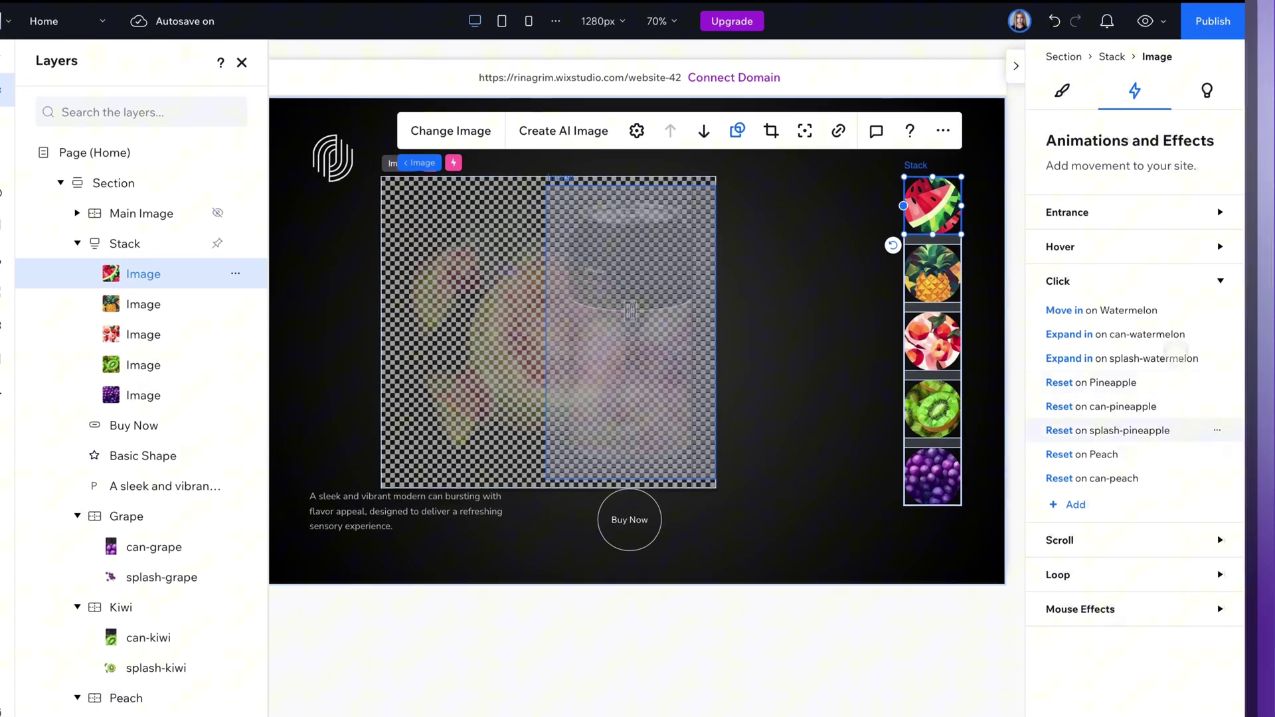
Add a Reset Animation click effect to the watermelon circle targeting the splash-peach image.
left_click(1089, 483)
left_click(1103, 217)
left_click(1129, 263)
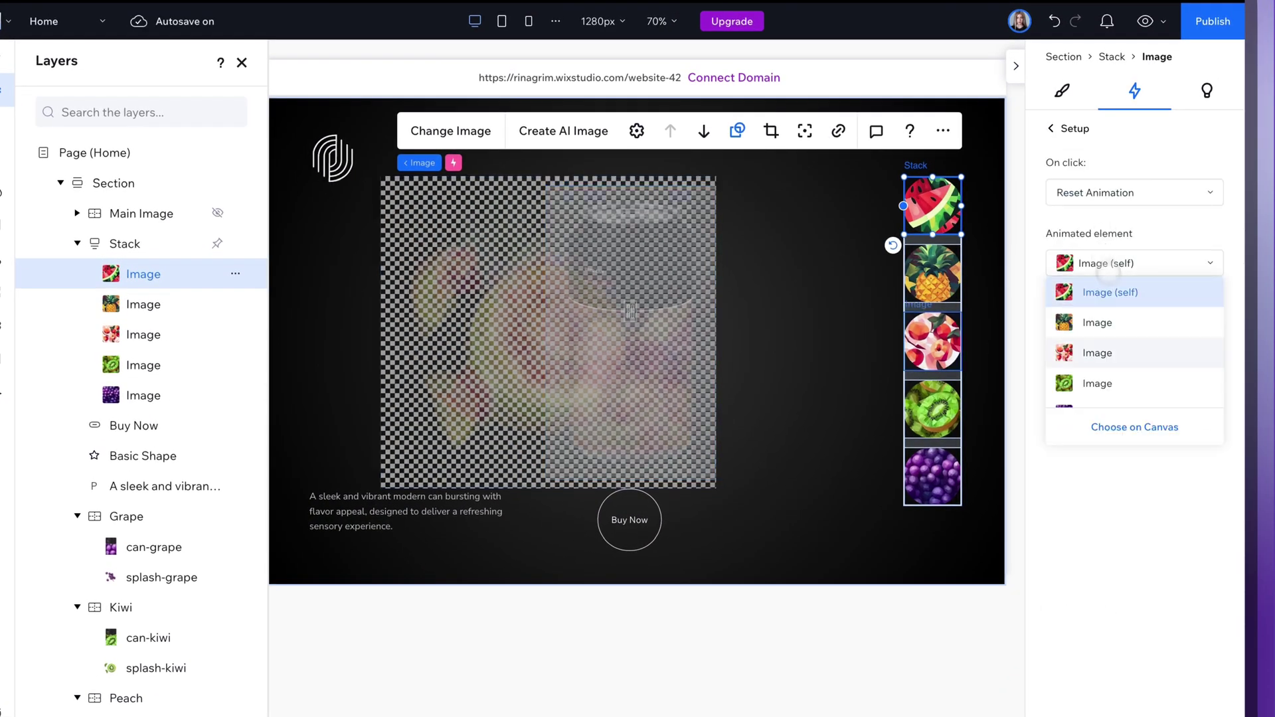
left_click(1104, 426)
left_click(159, 716)
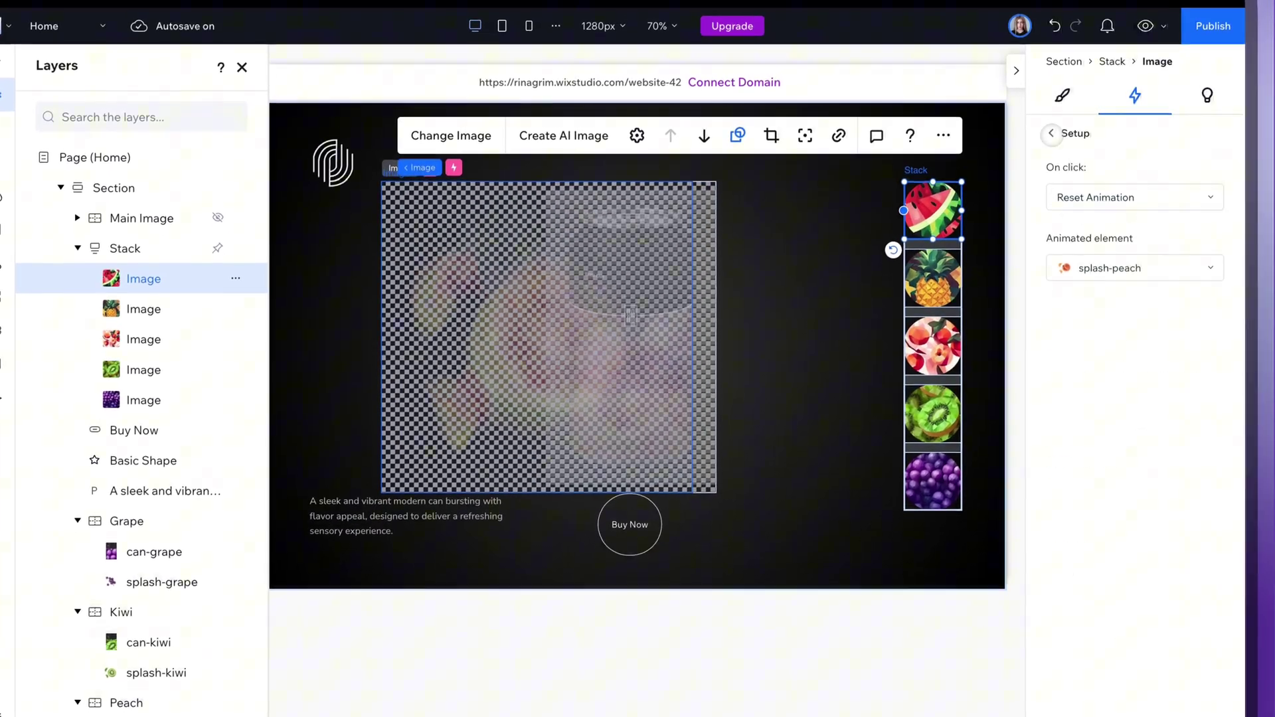
left_click(1056, 98)
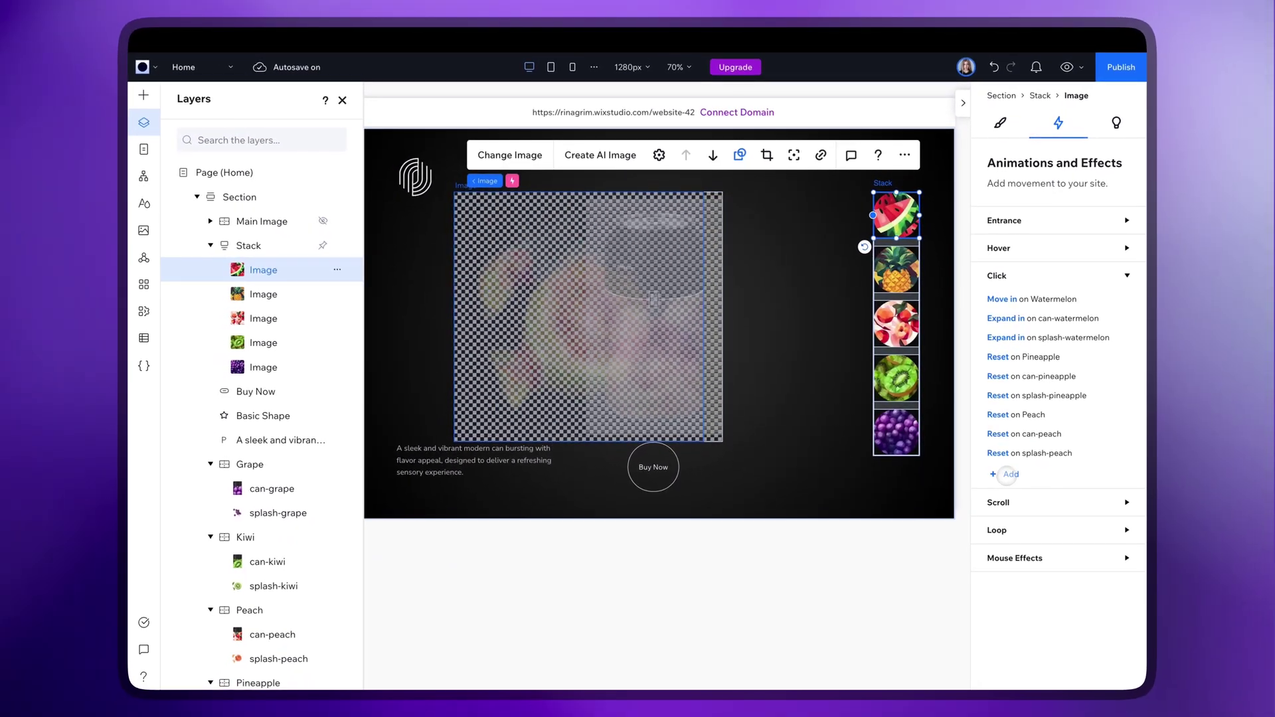
Add a Reset Animation click effect to the watermelon circle targeting the Kiwi container.
left_click(1011, 475)
left_click(1059, 393)
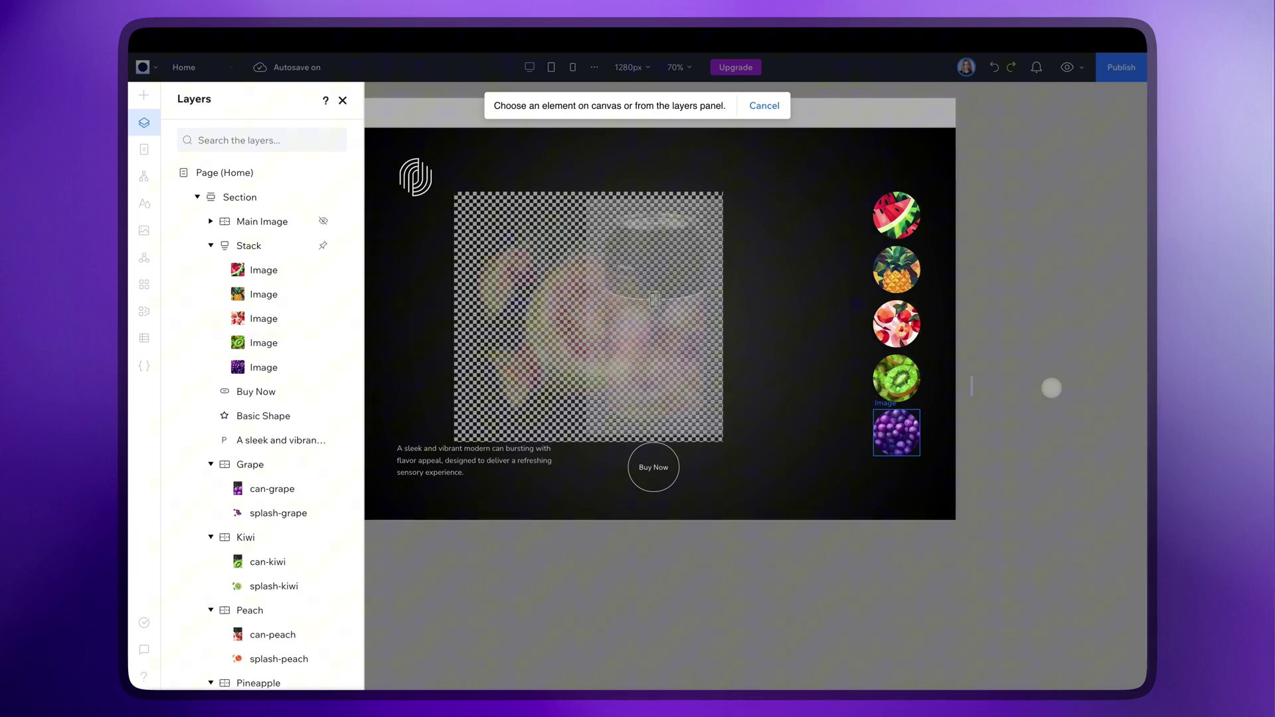
left_click(264, 536)
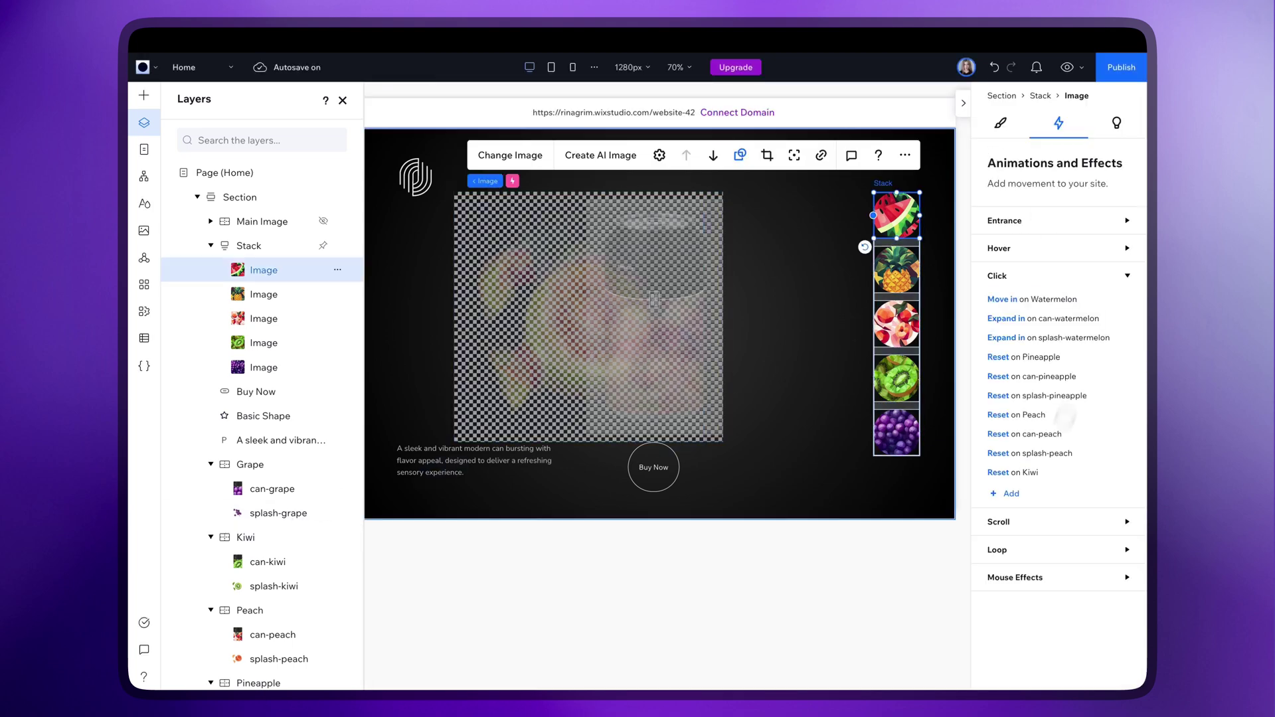
Add a Reset Animation click effect to the watermelon circle targeting the can-kiwi image.
left_click(1059, 261)
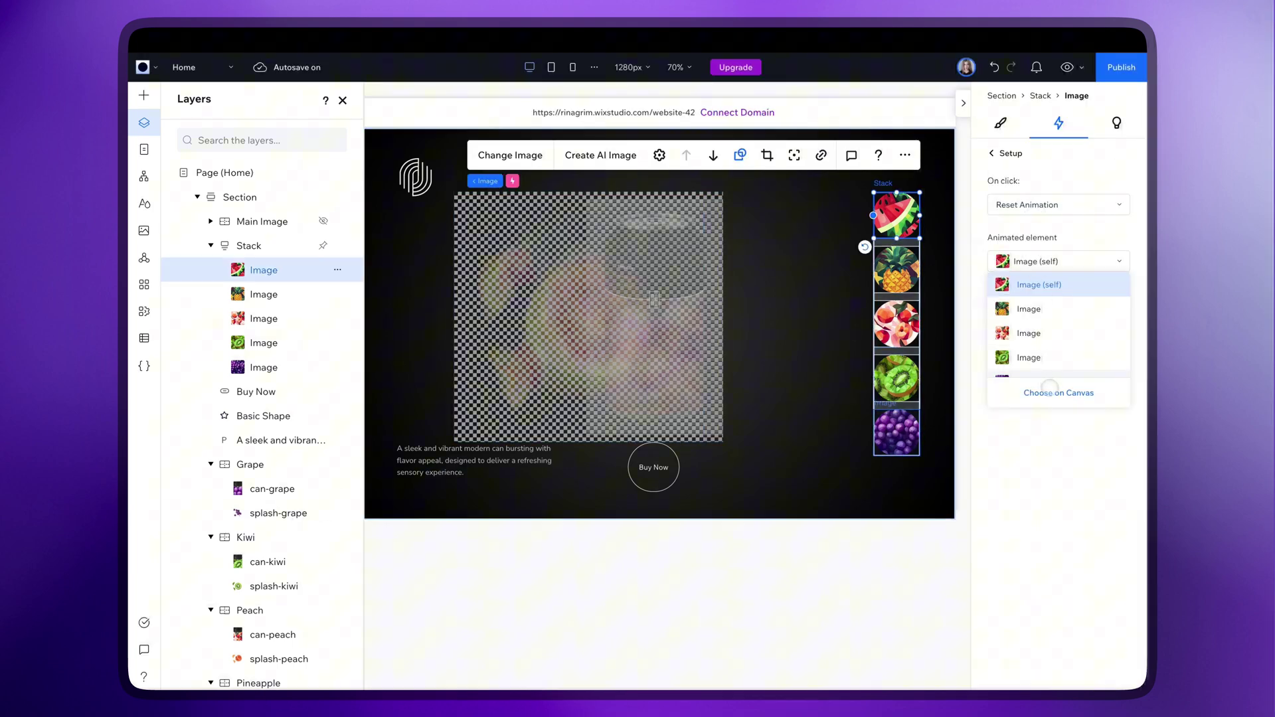
left_click(1059, 390)
left_click(993, 153)
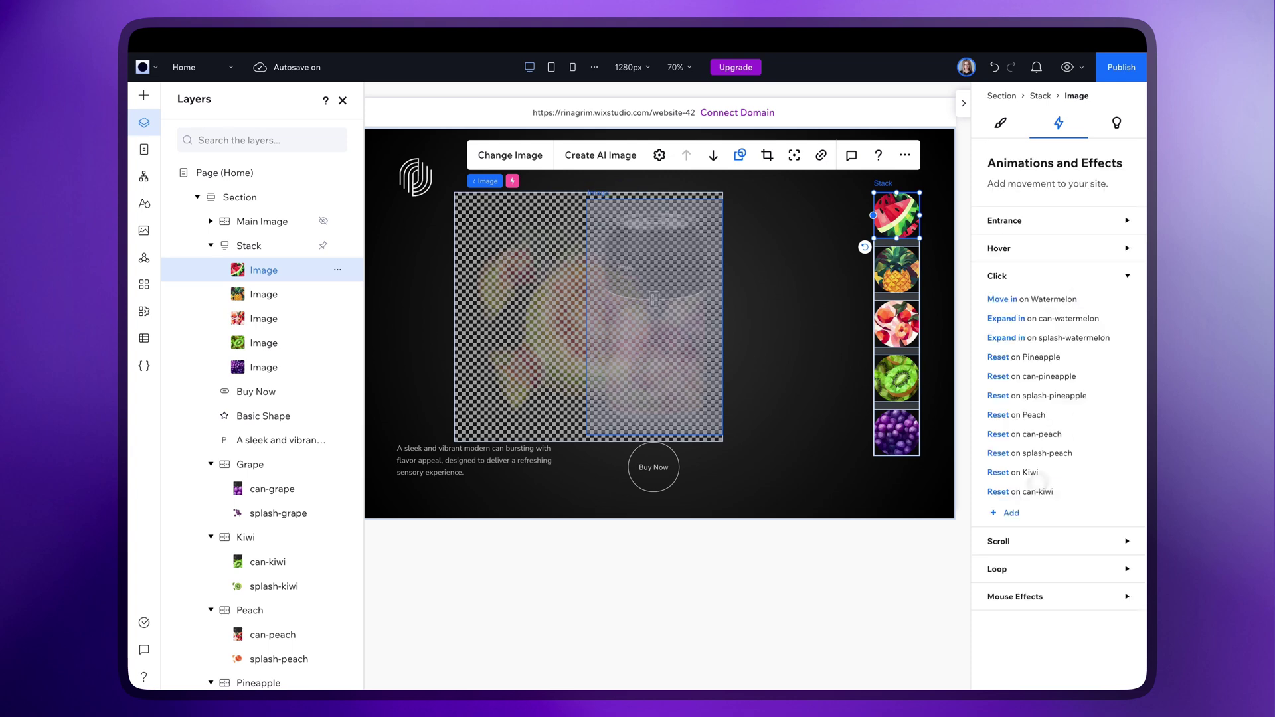
Add a Reset Animation click effect to the watermelon circle targeting the splash-kiwi image.
left_click(1003, 503)
left_click(1058, 393)
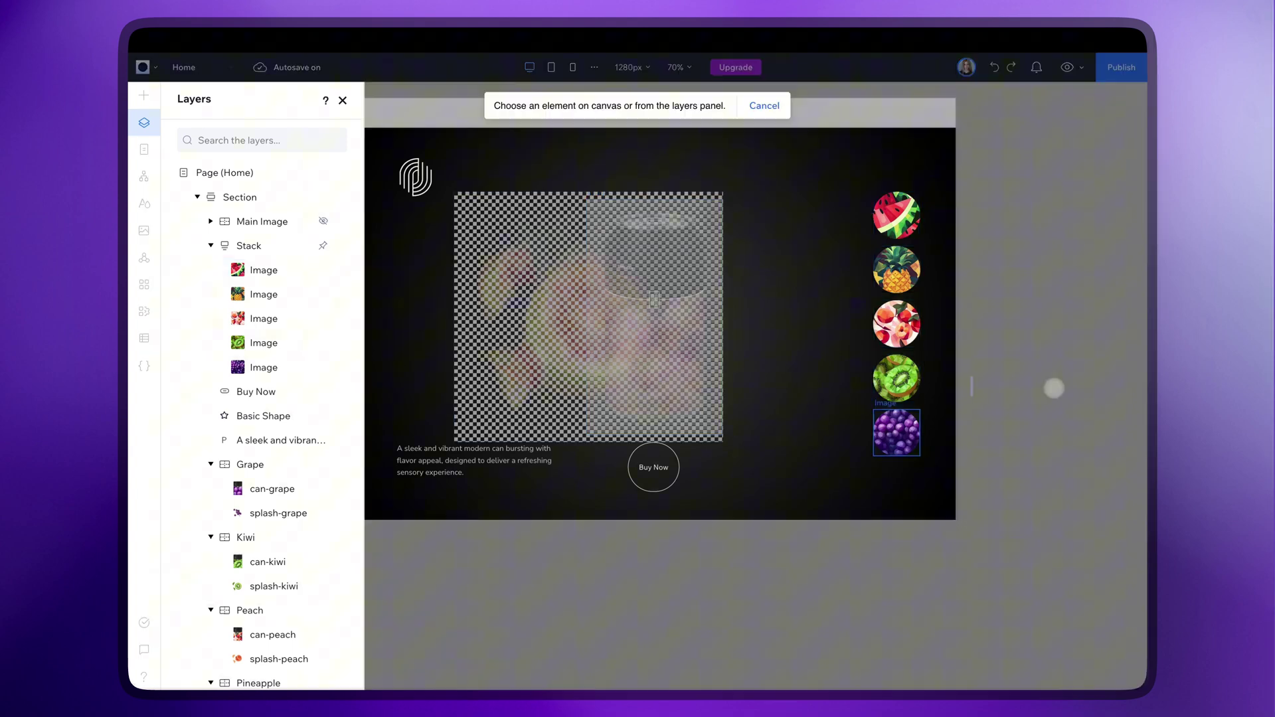
left_click(274, 585)
left_click(992, 153)
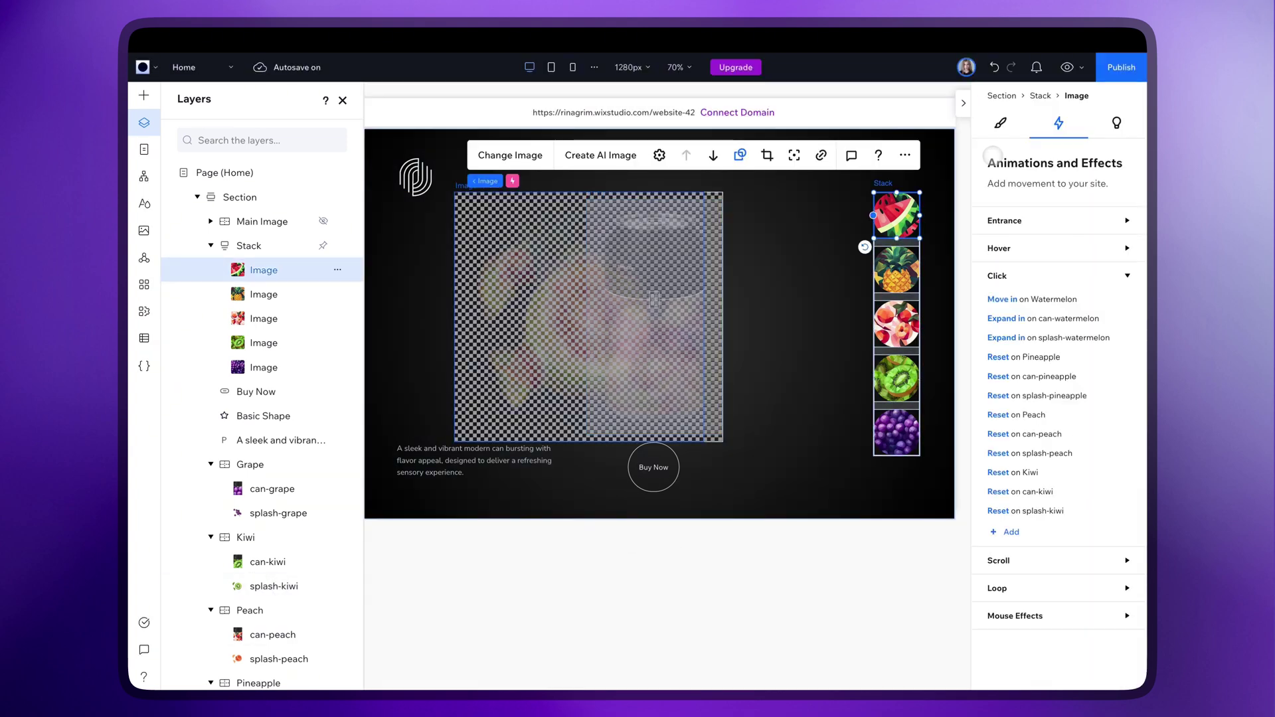
Add a Reset Animation click effect to the watermelon circle targeting the Grape container.
left_click(1003, 532)
left_click(1058, 204)
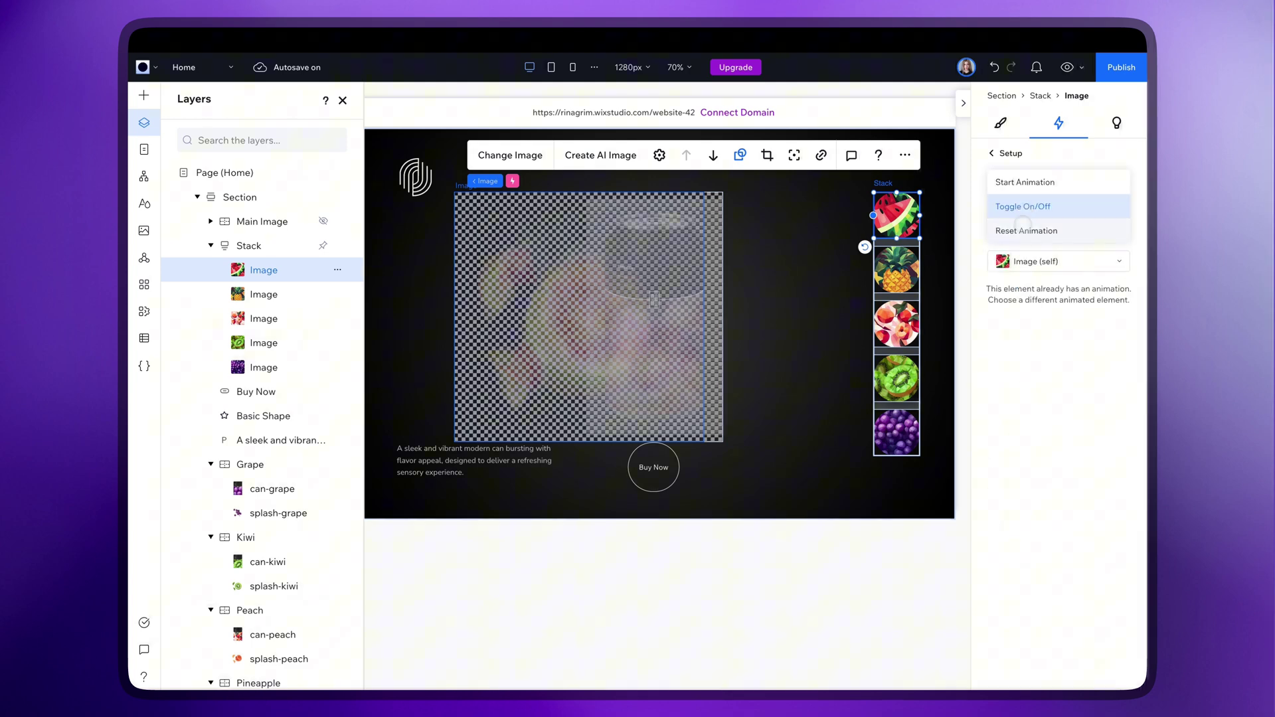
left_click(1026, 230)
left_click(1059, 261)
left_click(1039, 392)
left_click(283, 465)
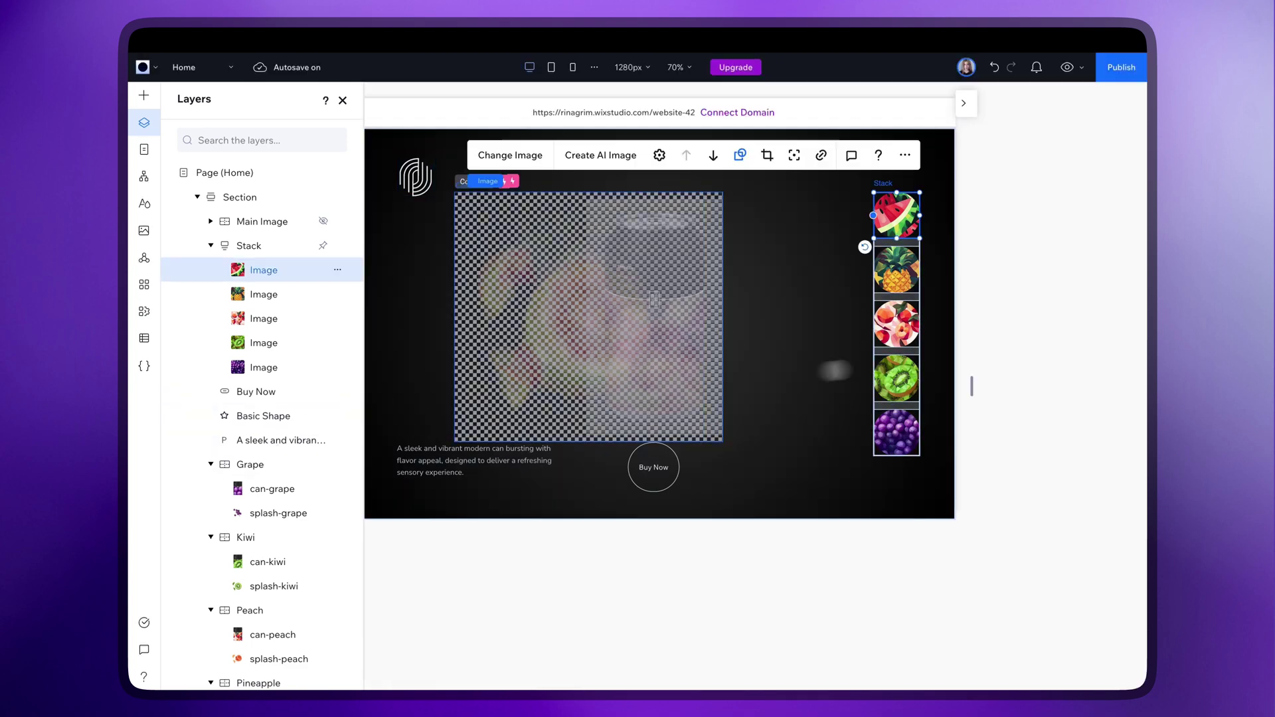
left_click(991, 152)
Add a Reset Animation click effect to the watermelon circle targeting the can-grape image.
left_click(1003, 551)
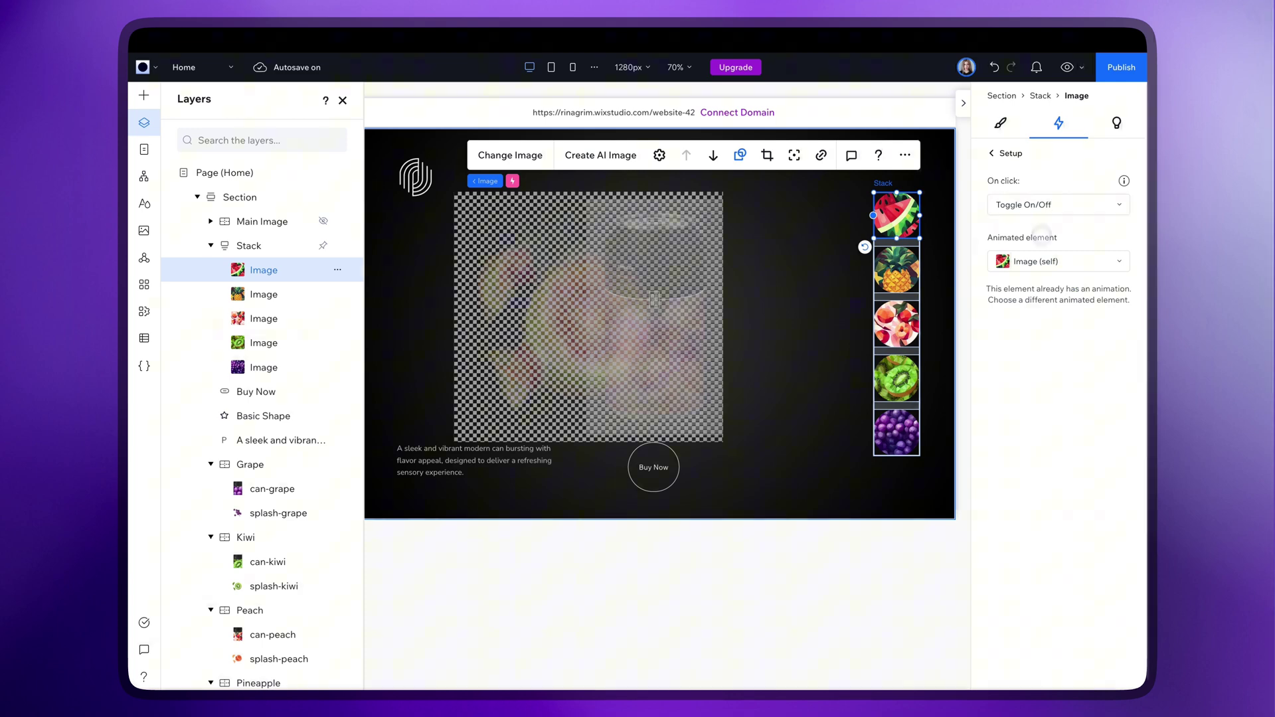
left_click(1058, 205)
left_click(1026, 230)
left_click(1059, 261)
left_click(1059, 392)
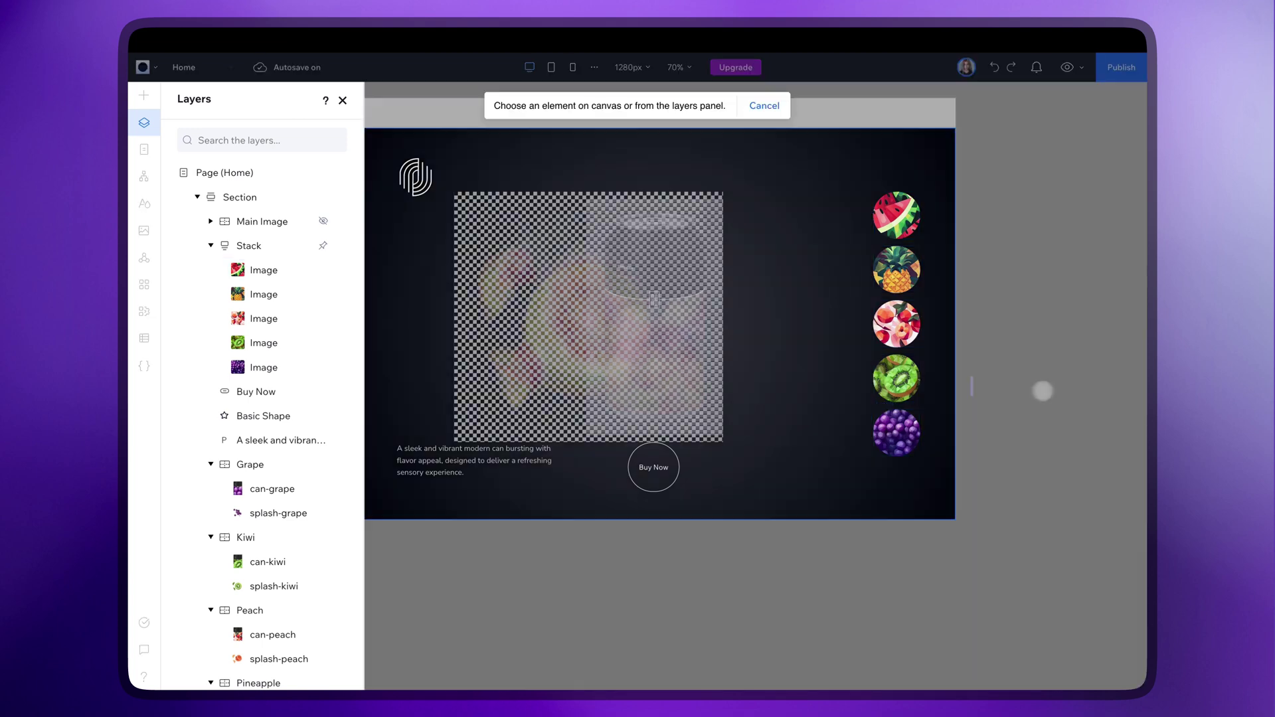
left_click(272, 489)
left_click(991, 153)
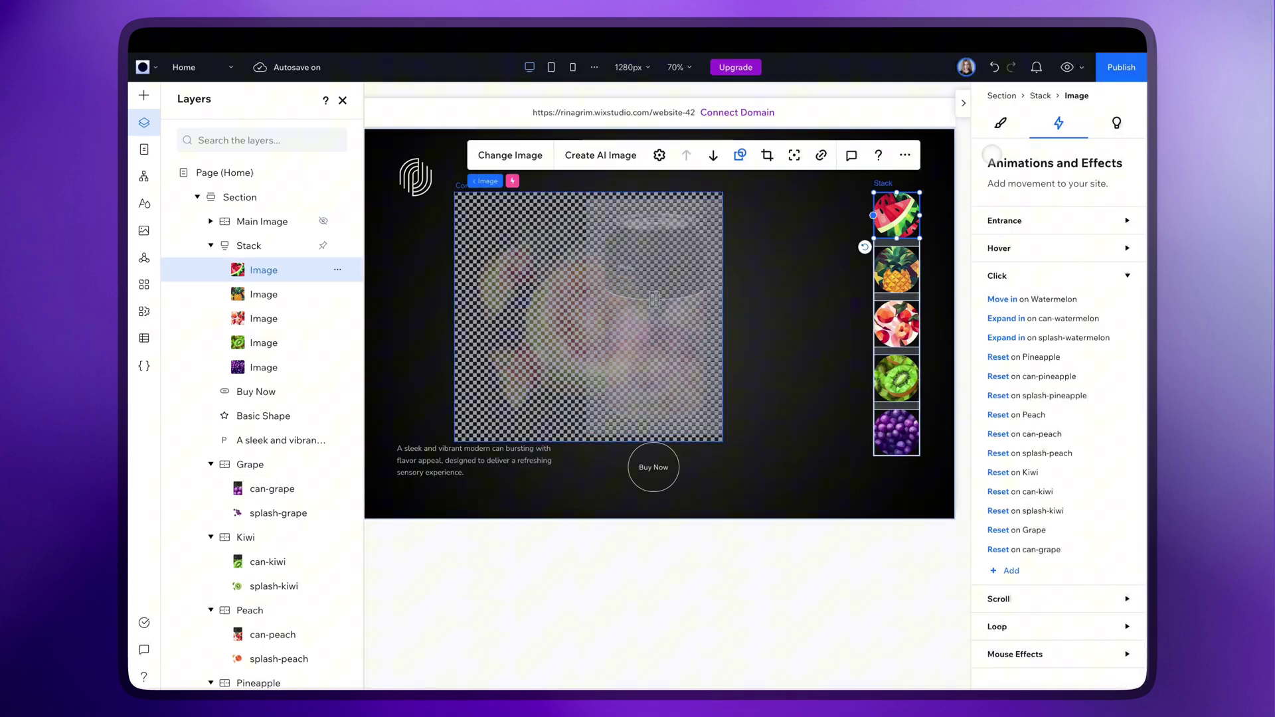
Add a Reset Animation click effect to the watermelon circle targeting the splash-grape image.
left_click(999, 575)
left_click(1009, 204)
left_click(1016, 230)
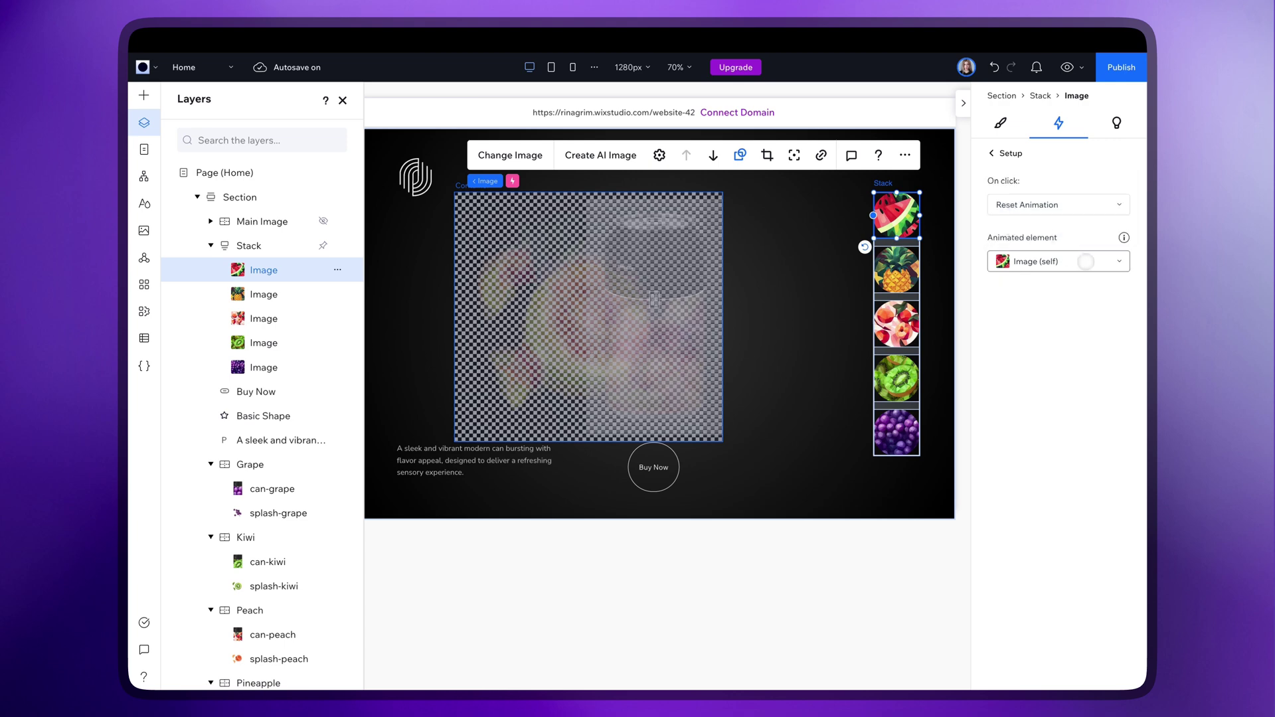
left_click(1059, 261)
left_click(1056, 391)
left_click(292, 512)
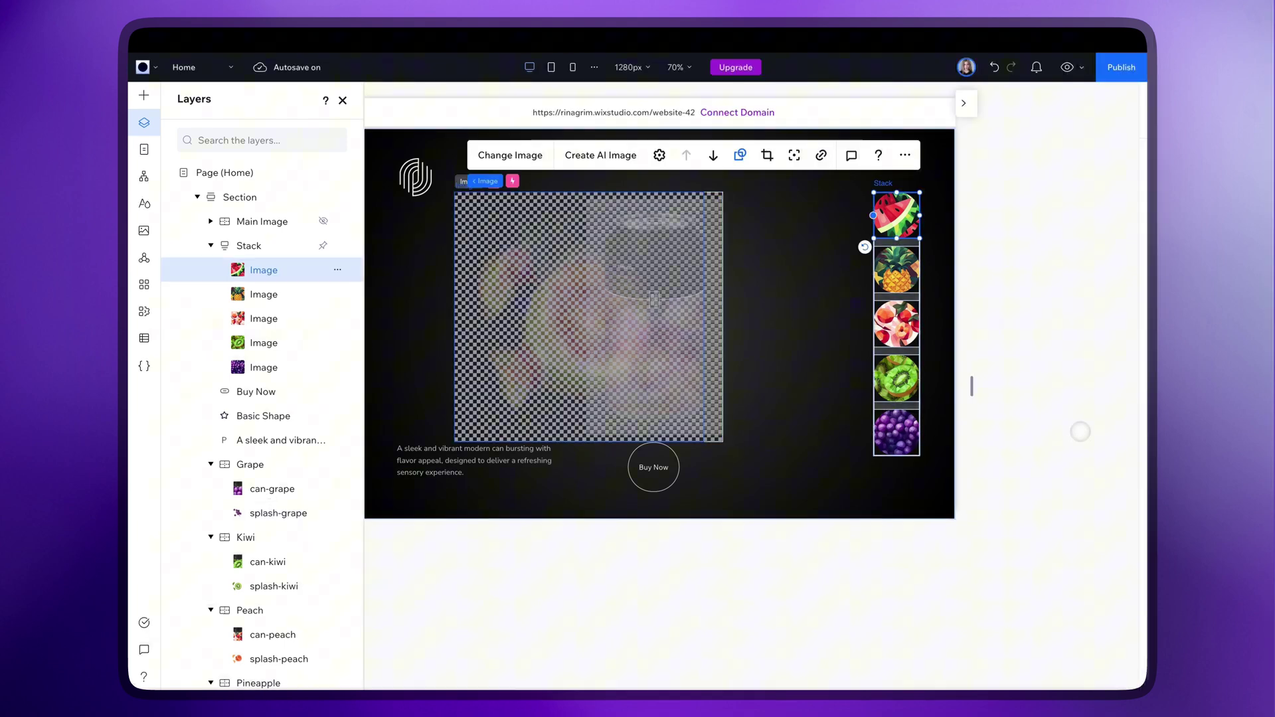
left_click(991, 153)
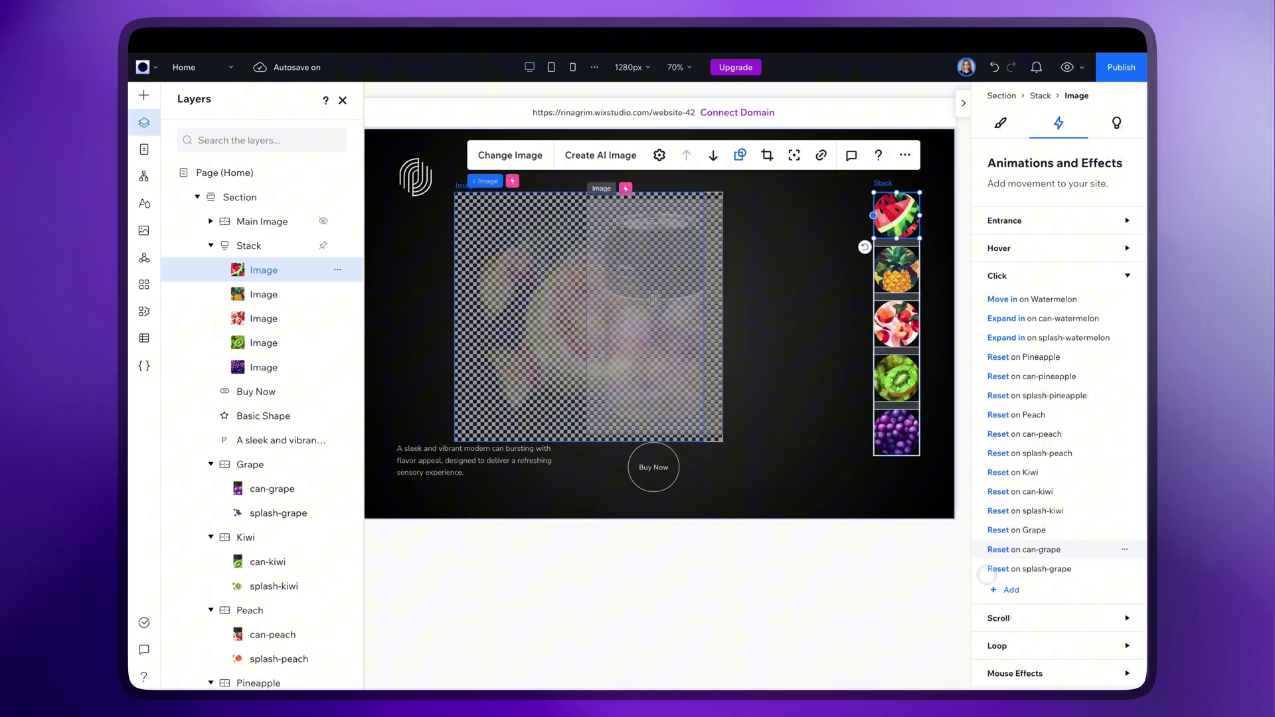
Add a Reset Animation click effect to the pineapple circle in the stack, targeting the Watermelon container.
left_click(901, 267)
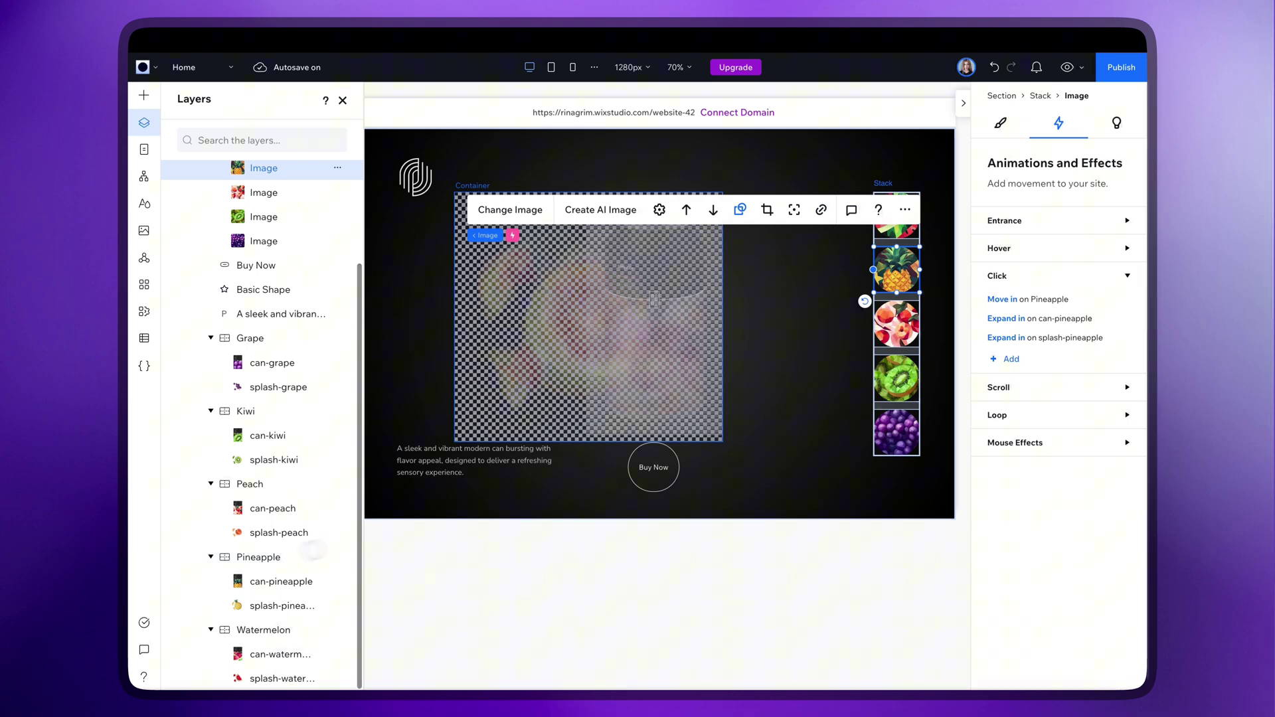
left_click(1006, 359)
left_click(1026, 230)
left_click(1058, 261)
left_click(1062, 378)
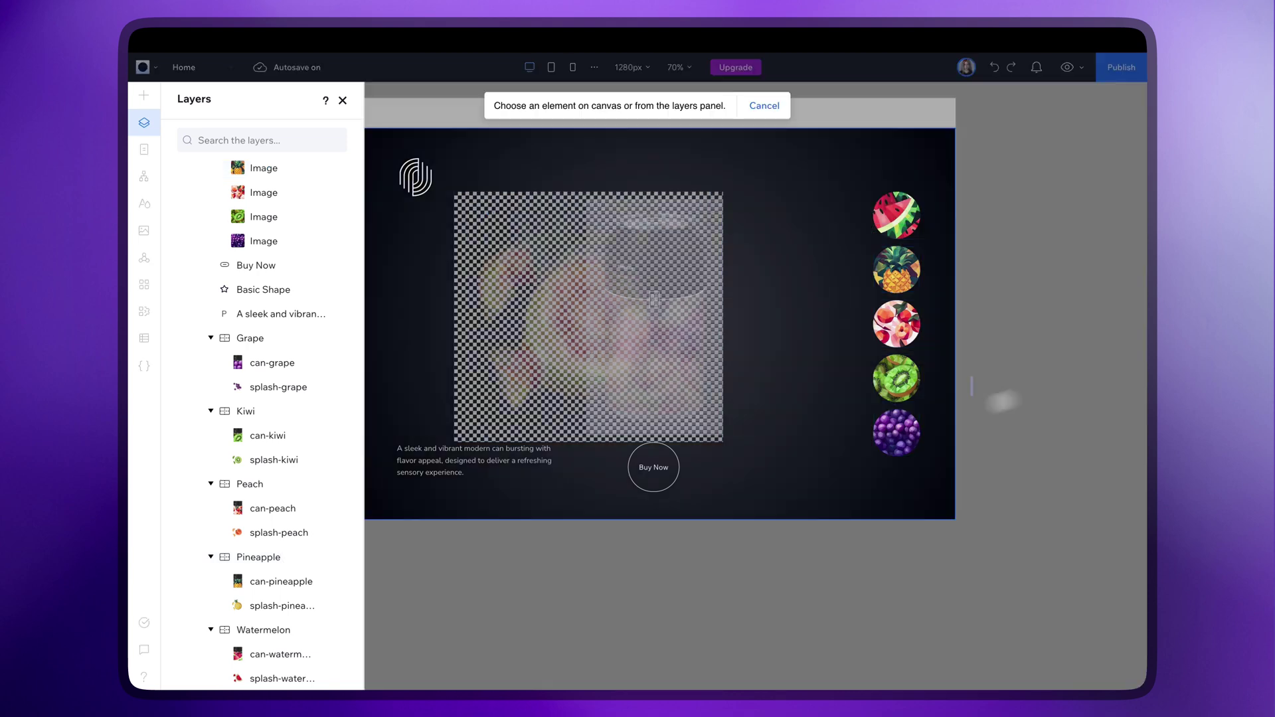
left_click(269, 630)
left_click(993, 153)
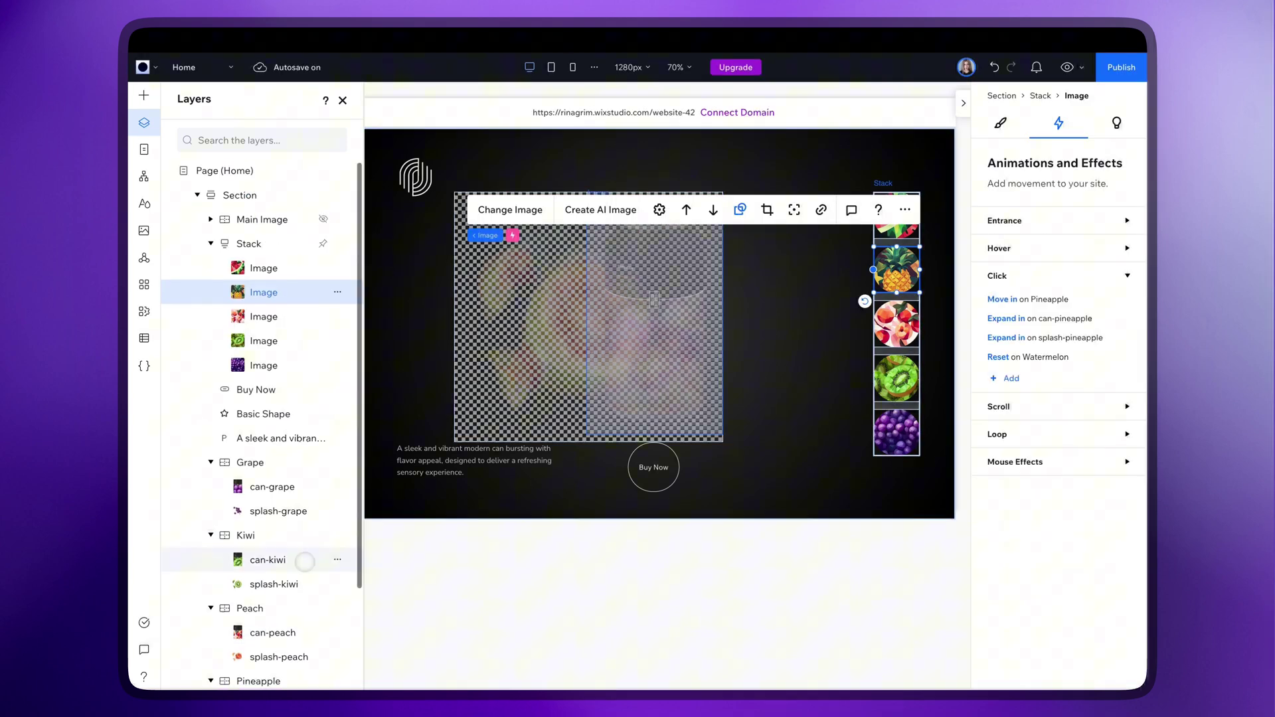
Add a Reset Animation click effect to the pineapple circle targeting the can-watermelon image.
left_click(1013, 329)
left_click(1059, 261)
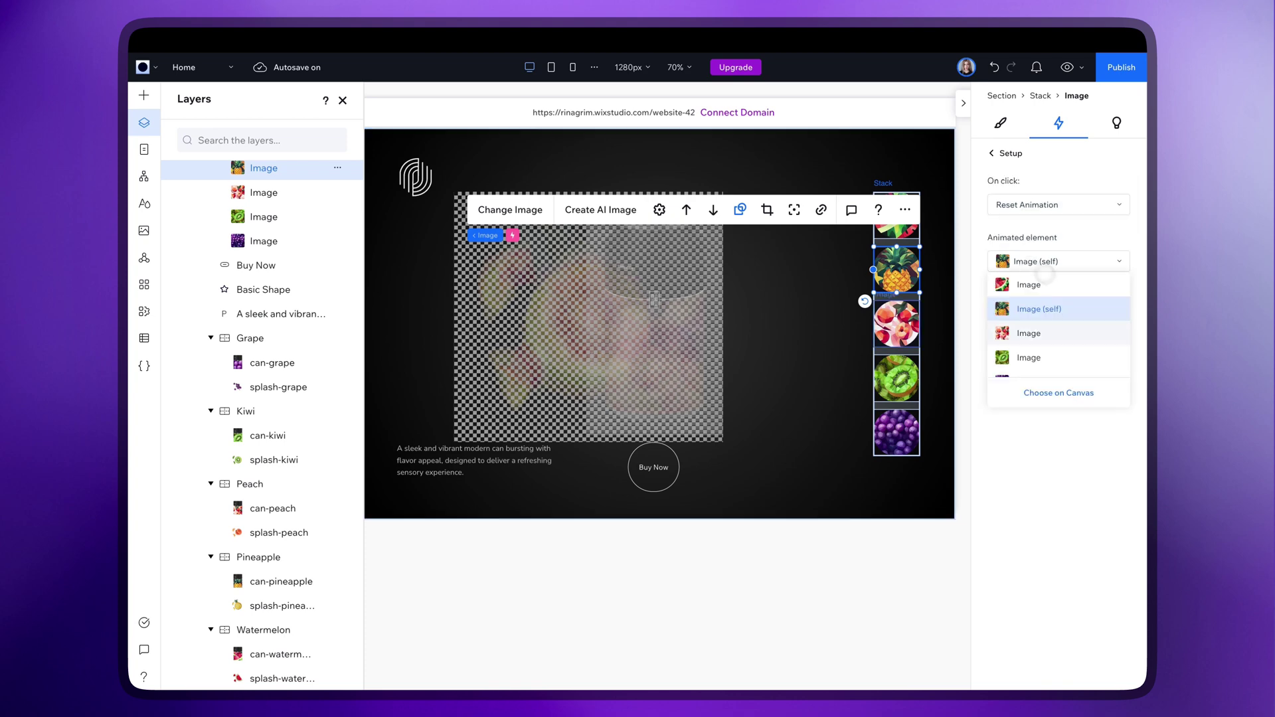
left_click(1063, 377)
left_click(270, 655)
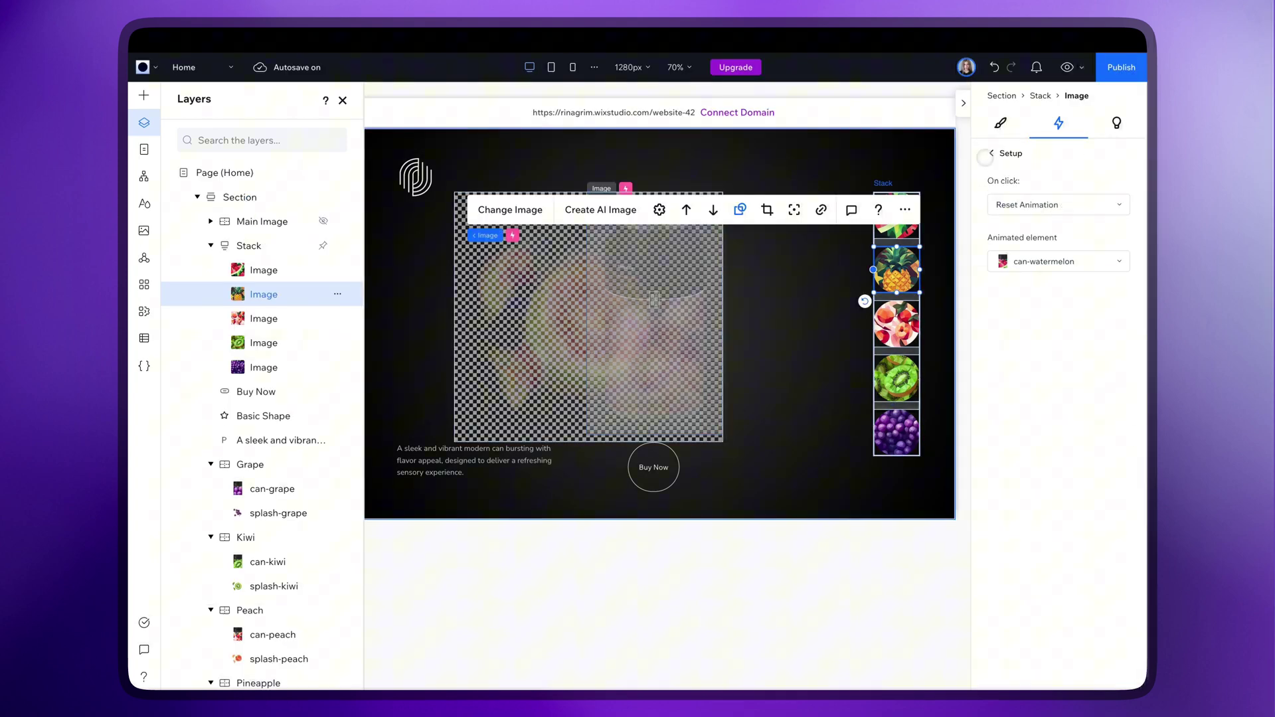
left_click(993, 153)
Add a Reset Animation click effect to the pineapple circle targeting the splash-watermelon image.
left_click(1013, 398)
left_click(1029, 206)
left_click(1028, 206)
left_click(1059, 262)
left_click(1050, 392)
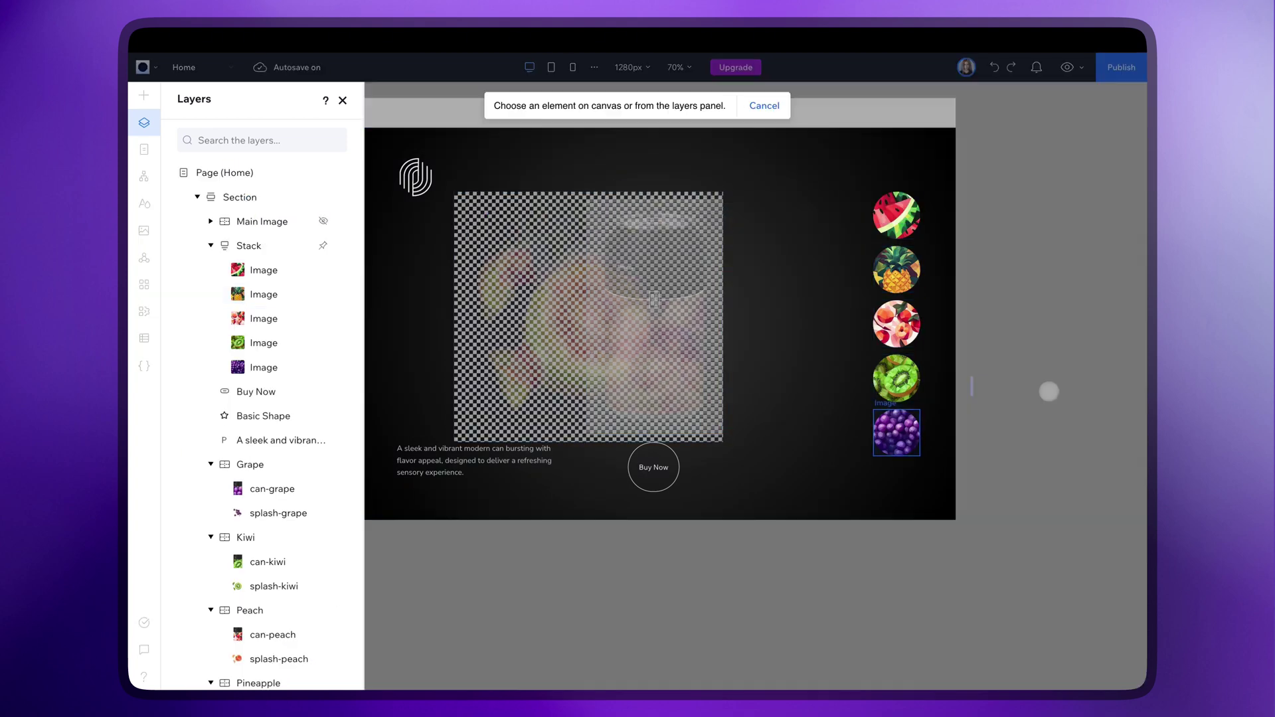
scroll(266, 628, "down", 3)
left_click(269, 678)
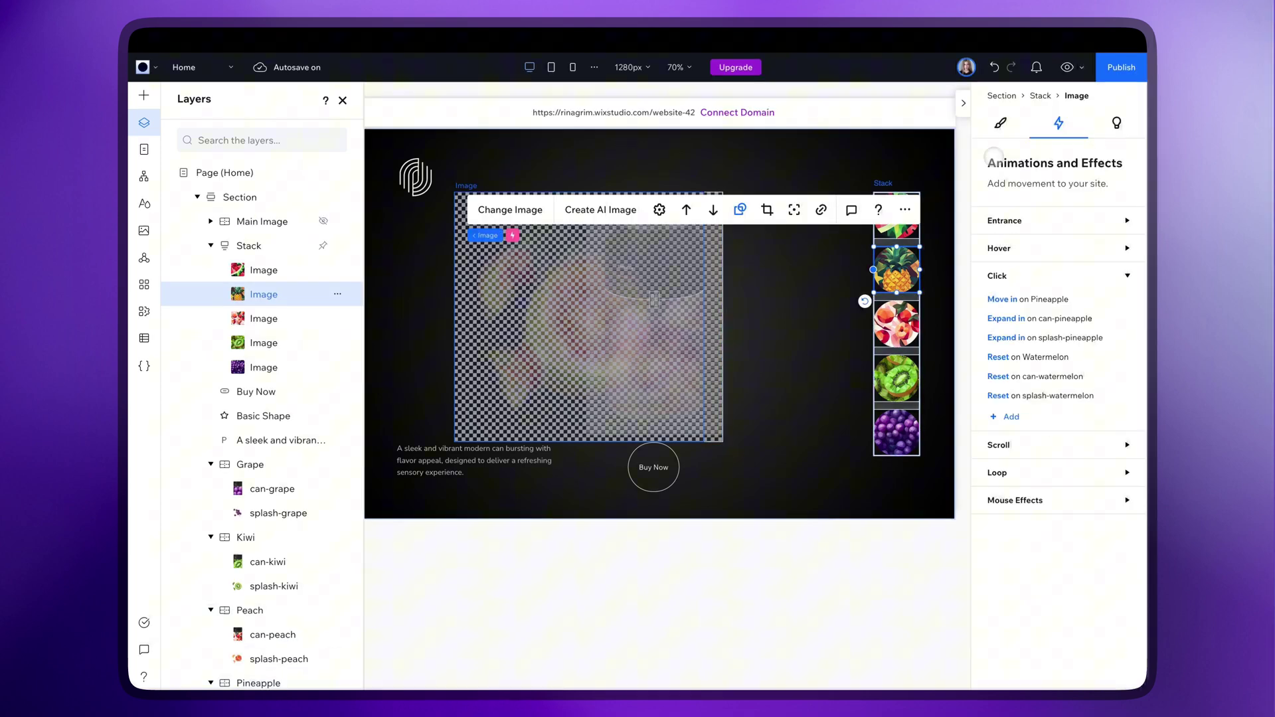
Add a Reset Animation click effect to the pineapple circle targeting the Peach container.
left_click(1006, 418)
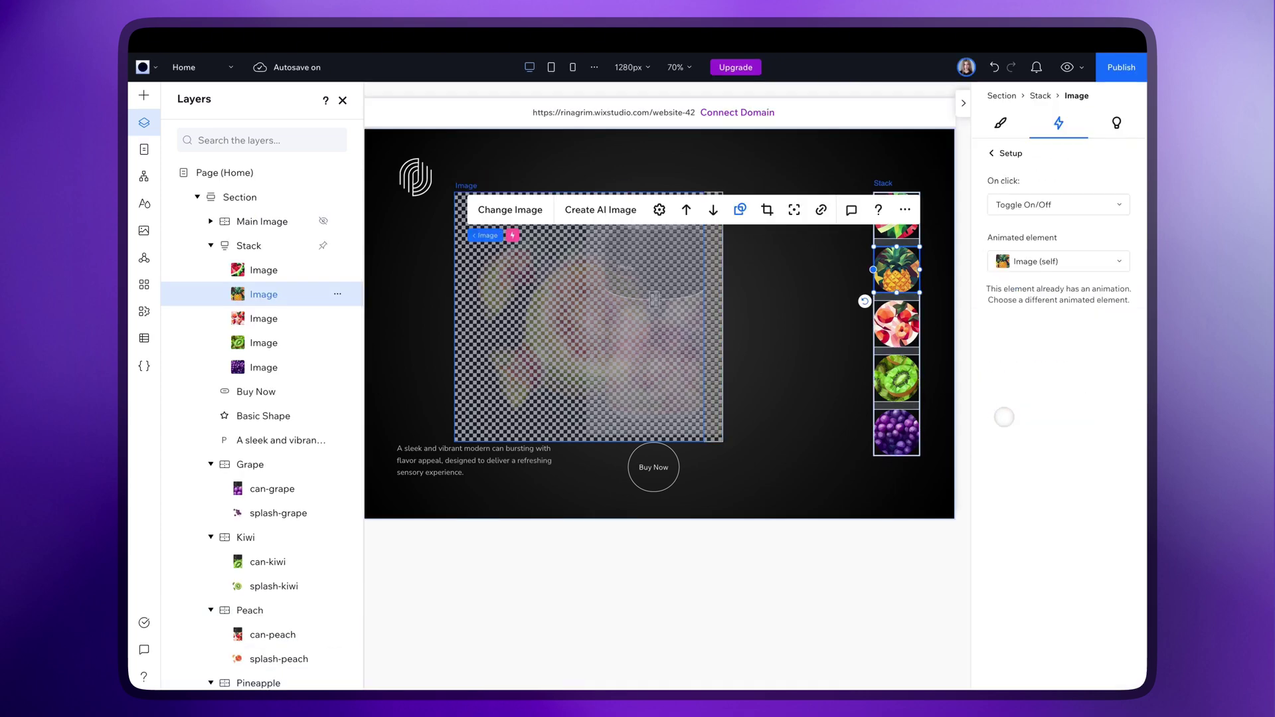
left_click(1042, 261)
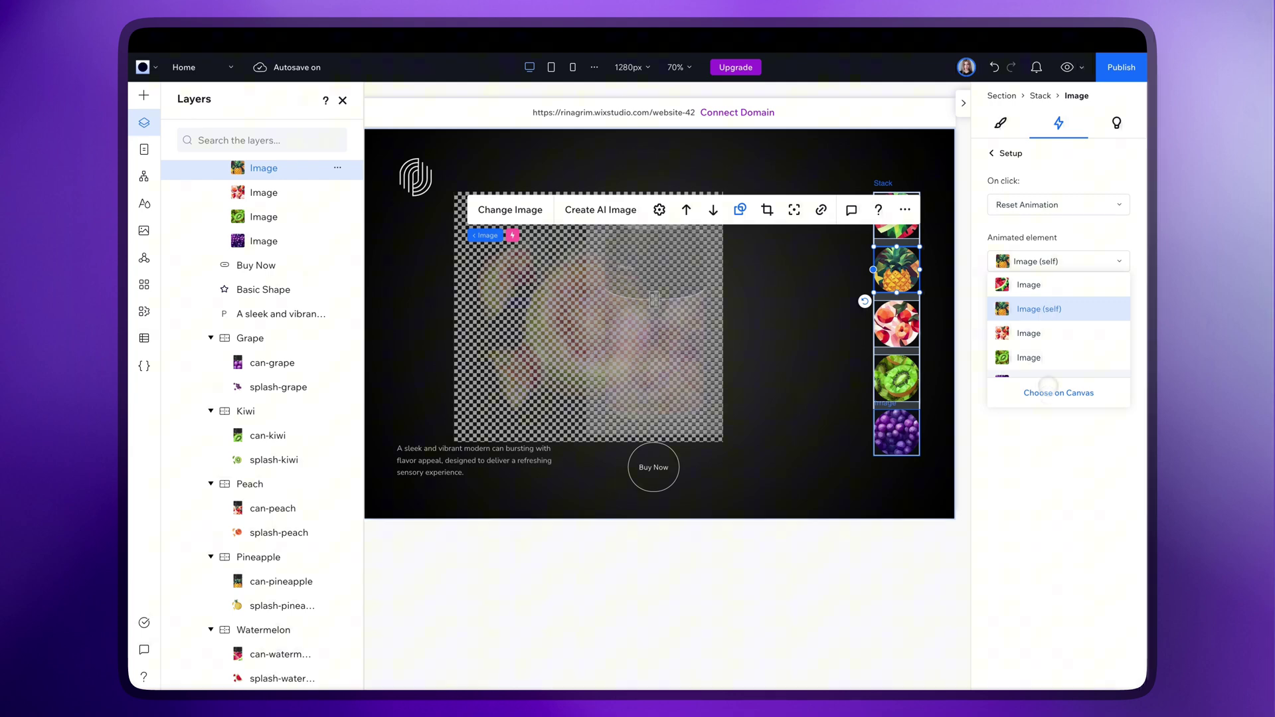
left_click(1048, 390)
left_click(253, 484)
left_click(991, 154)
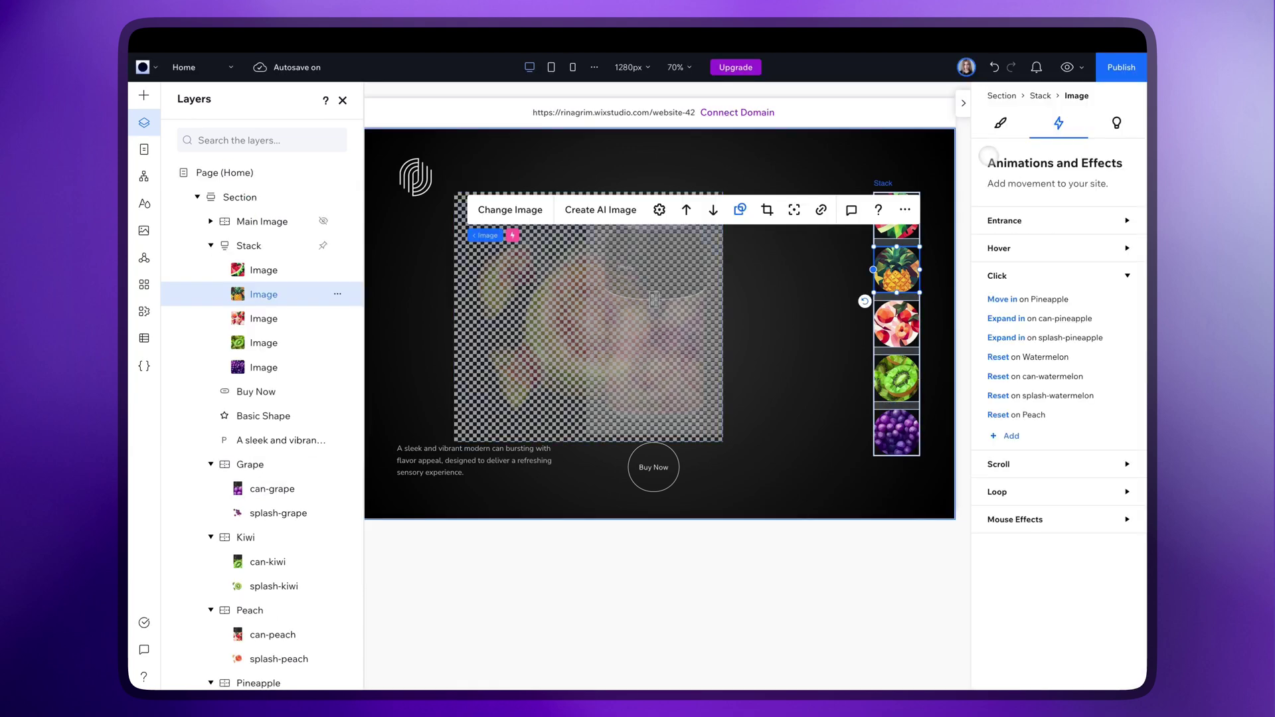
Add a Reset Animation click effect to the pineapple circle targeting the can-peach image.
left_click(1012, 436)
left_click(1058, 261)
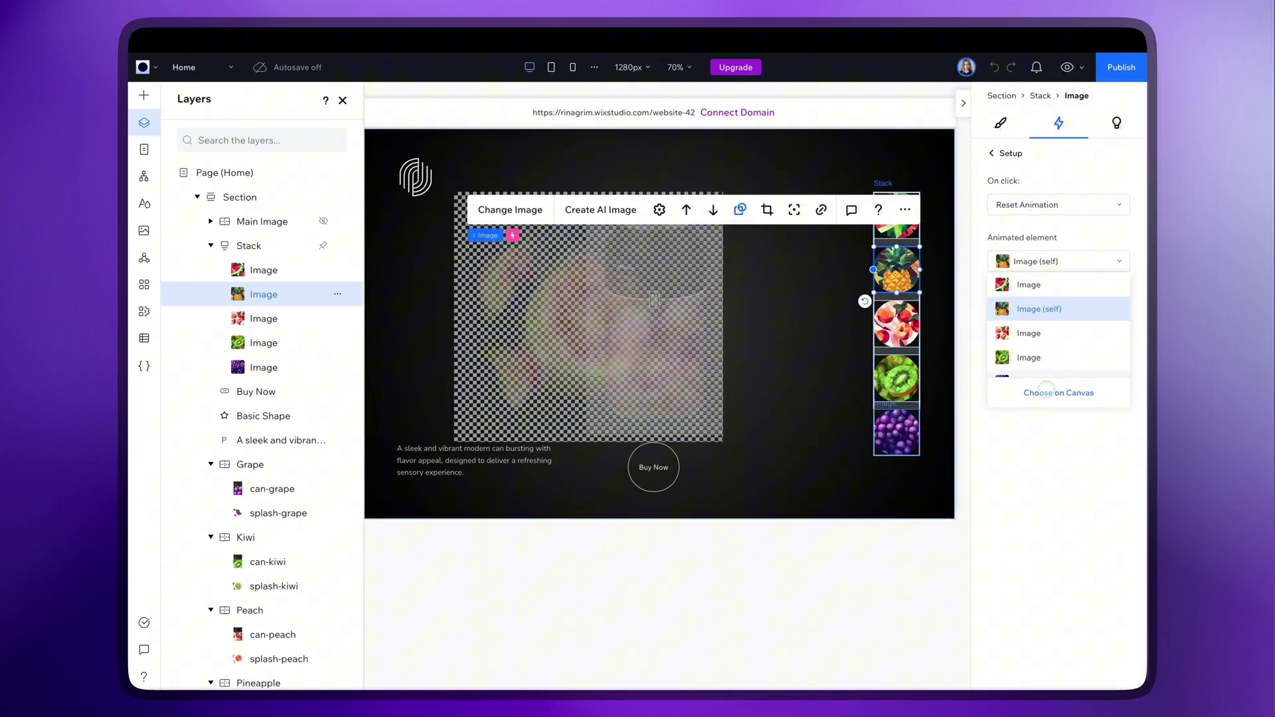
left_click(1049, 390)
left_click(272, 634)
left_click(991, 153)
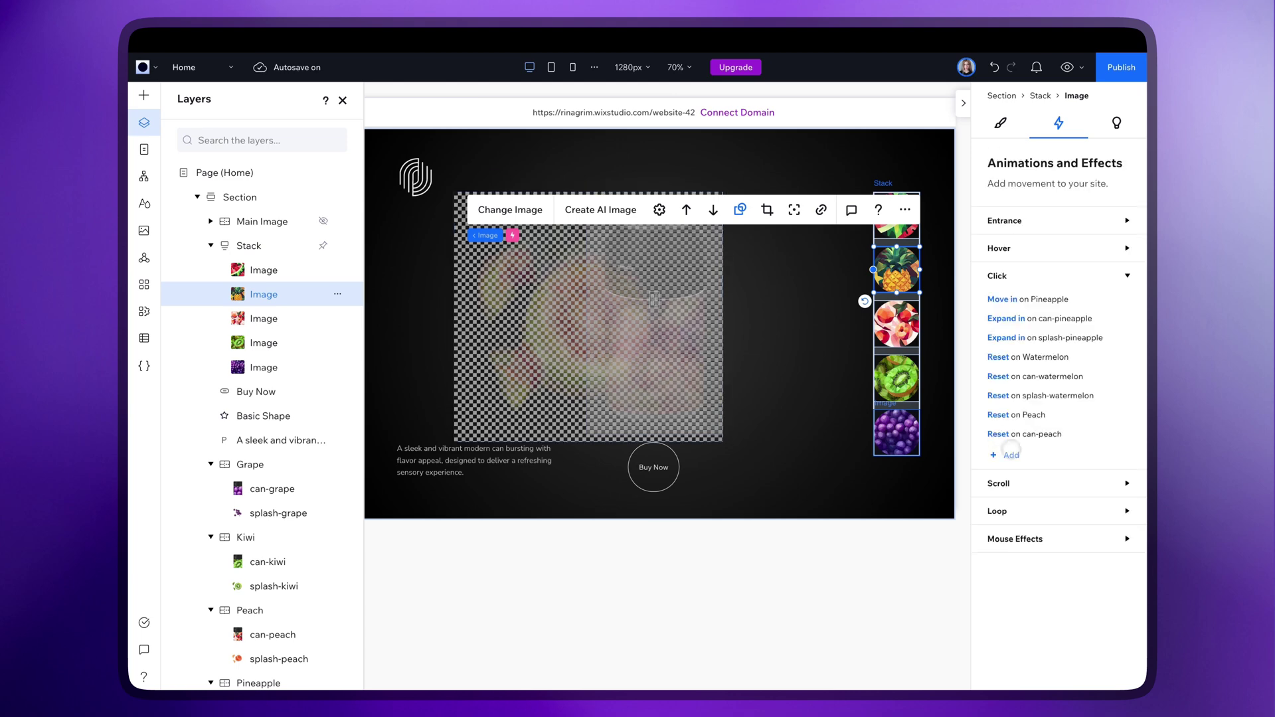
Add a Reset Animation click effect to the pineapple circle targeting the splash-peach image.
left_click(1010, 456)
left_click(1035, 392)
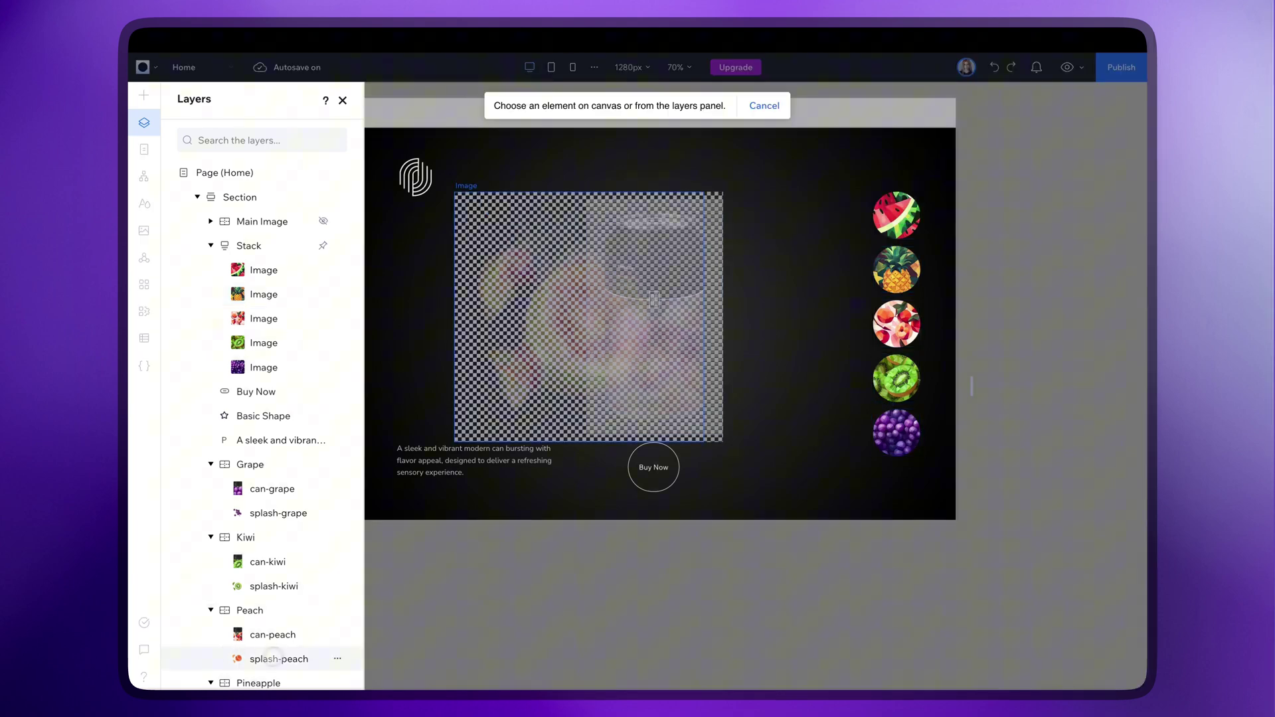
left_click(279, 659)
left_click(992, 152)
Add a Reset Animation click effect to the pineapple circle targeting the Kiwi container.
left_click(1003, 474)
left_click(1059, 204)
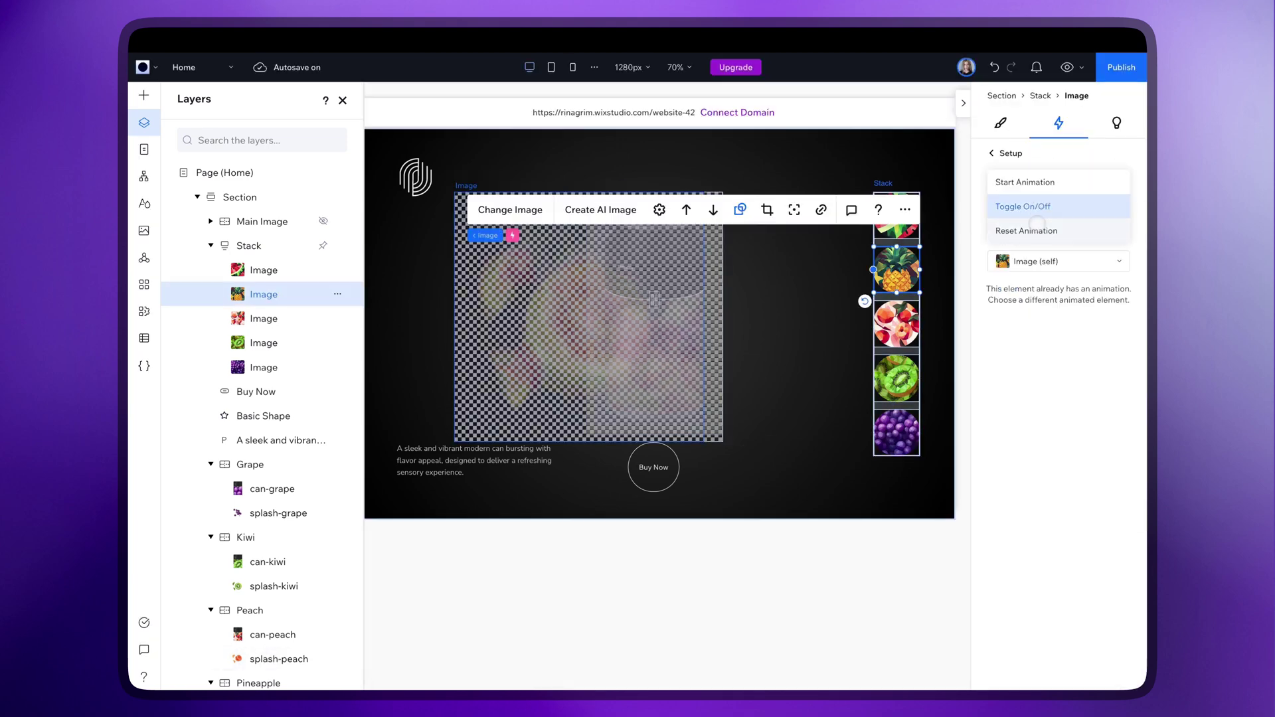
left_click(1029, 227)
left_click(1058, 261)
left_click(1035, 391)
left_click(245, 537)
left_click(992, 154)
Add a Reset Animation click effect to the pineapple circle targeting the can-kiwi image.
left_click(1006, 492)
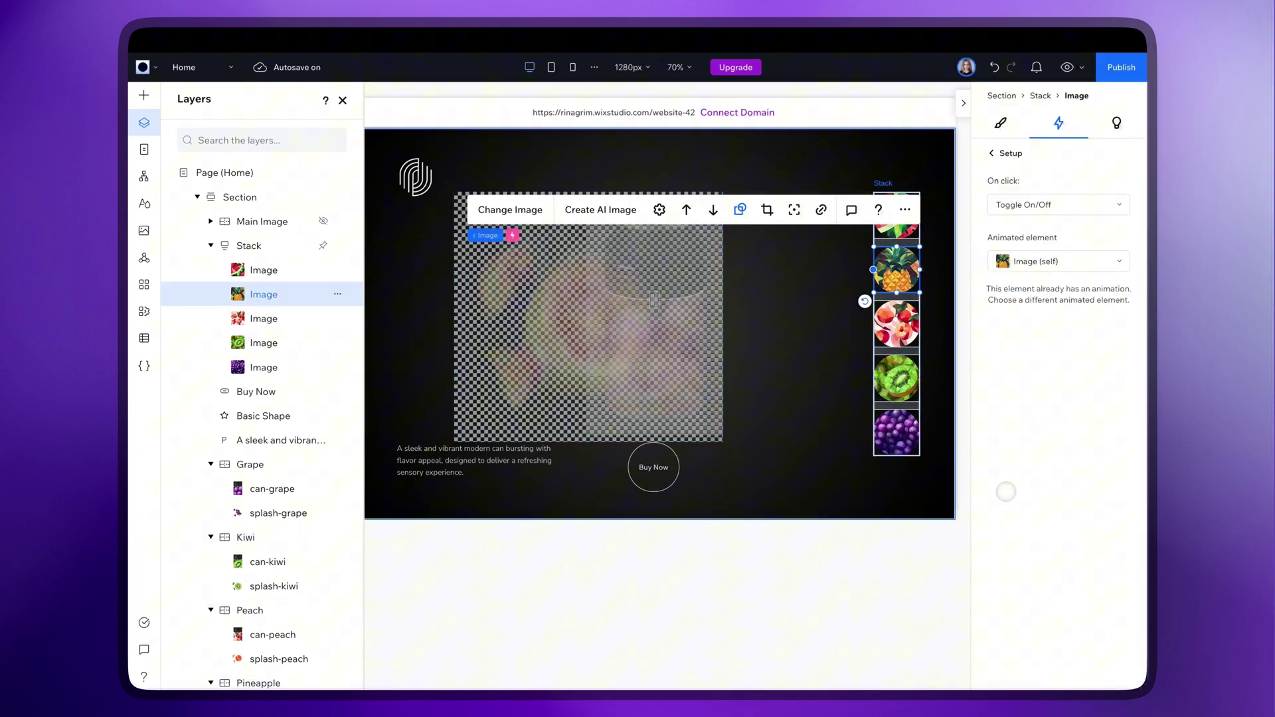
left_click(1059, 261)
left_click(1035, 391)
left_click(264, 562)
left_click(993, 153)
Add a Reset Animation click effect to the pineapple circle targeting the splash-kiwi image.
left_click(1006, 509)
left_click(1059, 204)
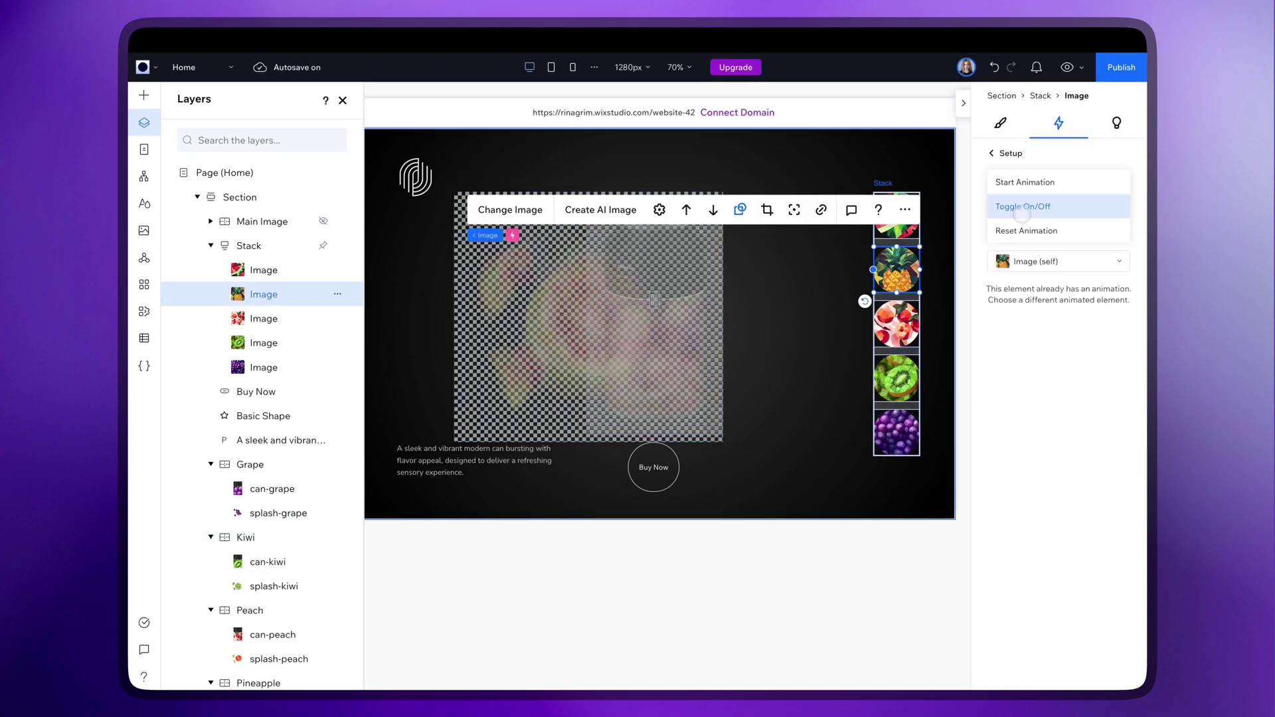
left_click(1030, 229)
left_click(1058, 261)
left_click(992, 154)
left_click(993, 154)
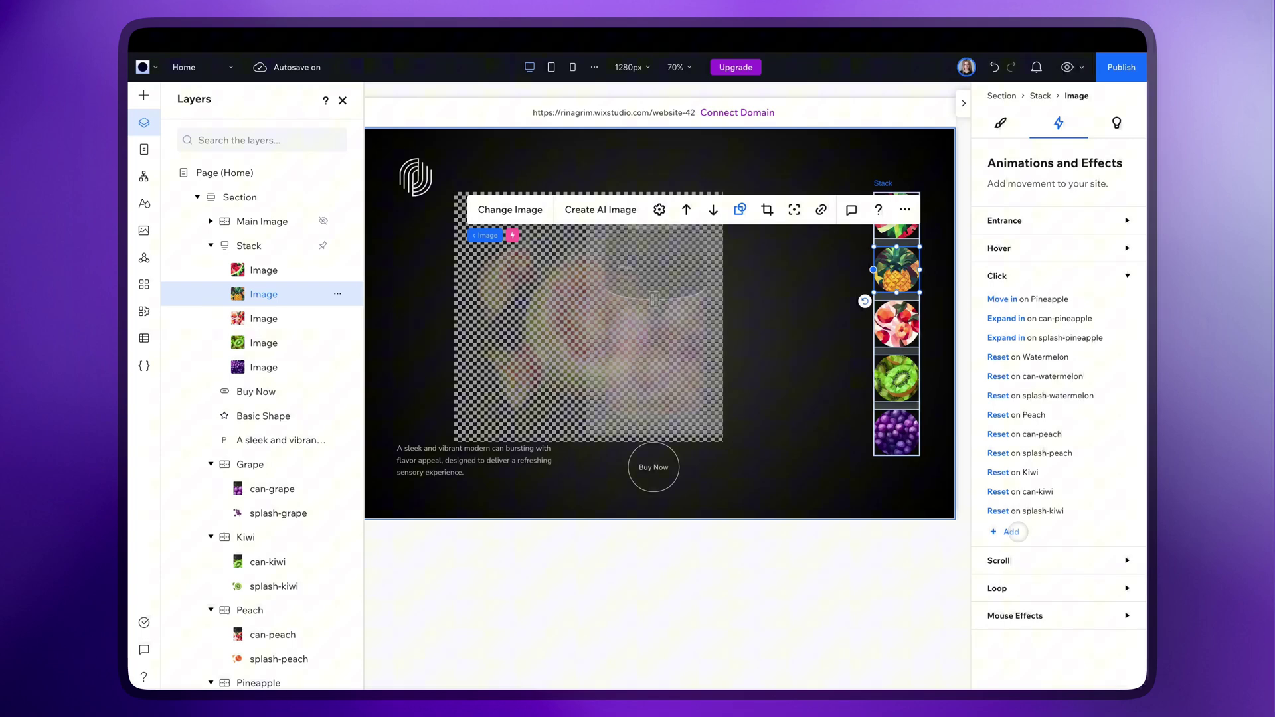
Add a Reset Animation click effect to the pineapple circle targeting the Grape container.
left_click(1058, 392)
left_click(273, 464)
left_click(993, 153)
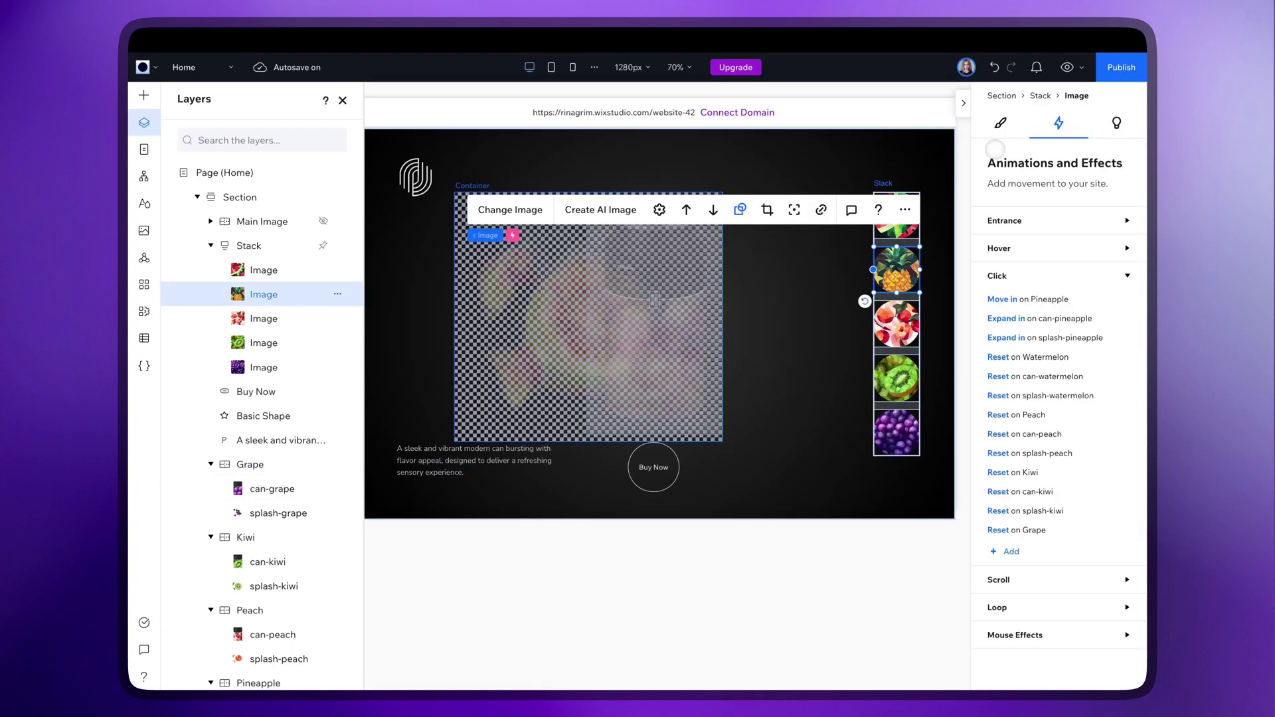
Add a Reset Animation click effect to the pineapple circle targeting the can-grape image.
left_click(999, 556)
left_click(1042, 397)
left_click(273, 489)
left_click(992, 153)
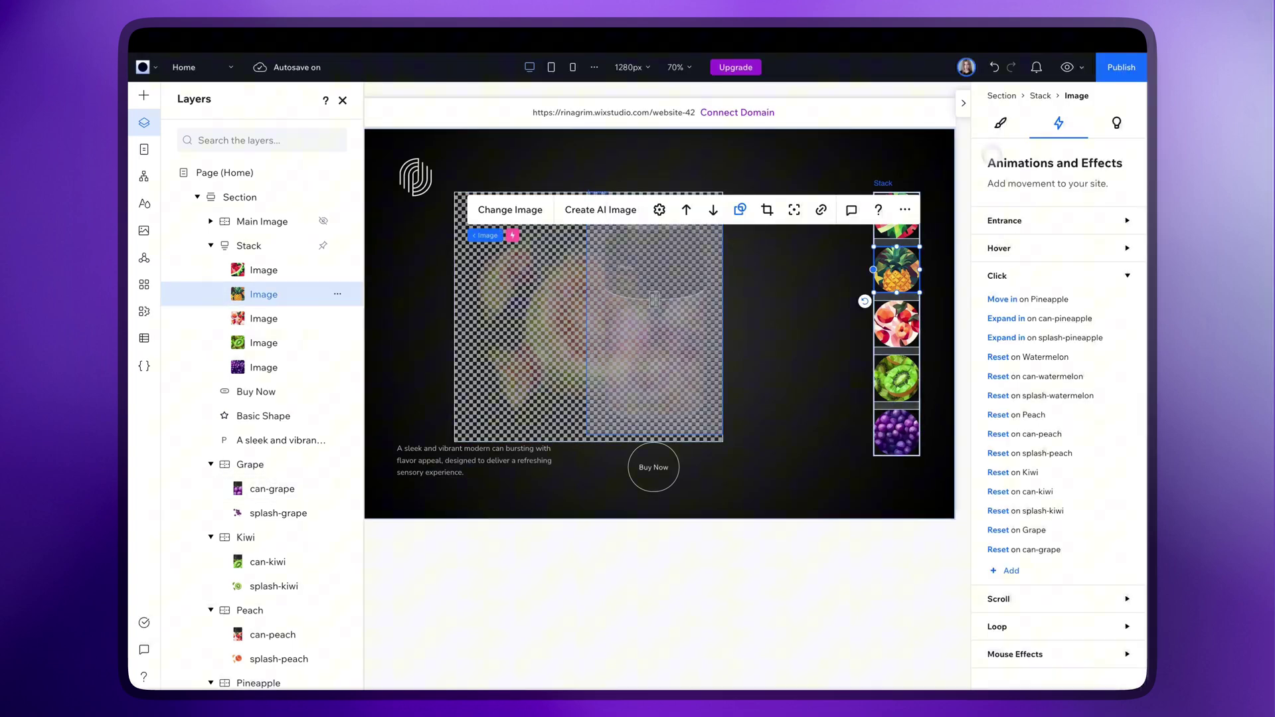
Add a Reset Animation click effect to the pineapple circle targeting the splash-grape image.
left_click(1002, 570)
left_click(1059, 204)
left_click(1029, 229)
left_click(1058, 262)
left_click(1059, 393)
left_click(278, 513)
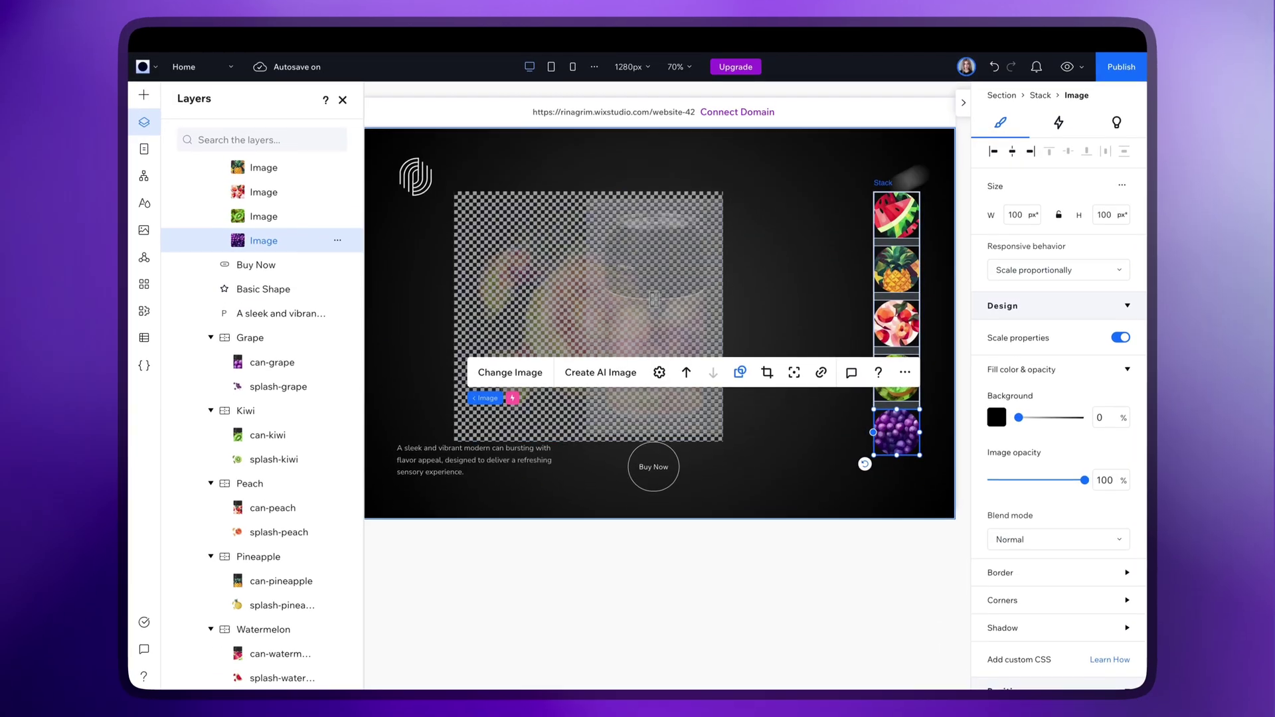
Unhide the Main Image container in the page's layers so it shows on the canvas.
scroll(607, 303, "left", 1)
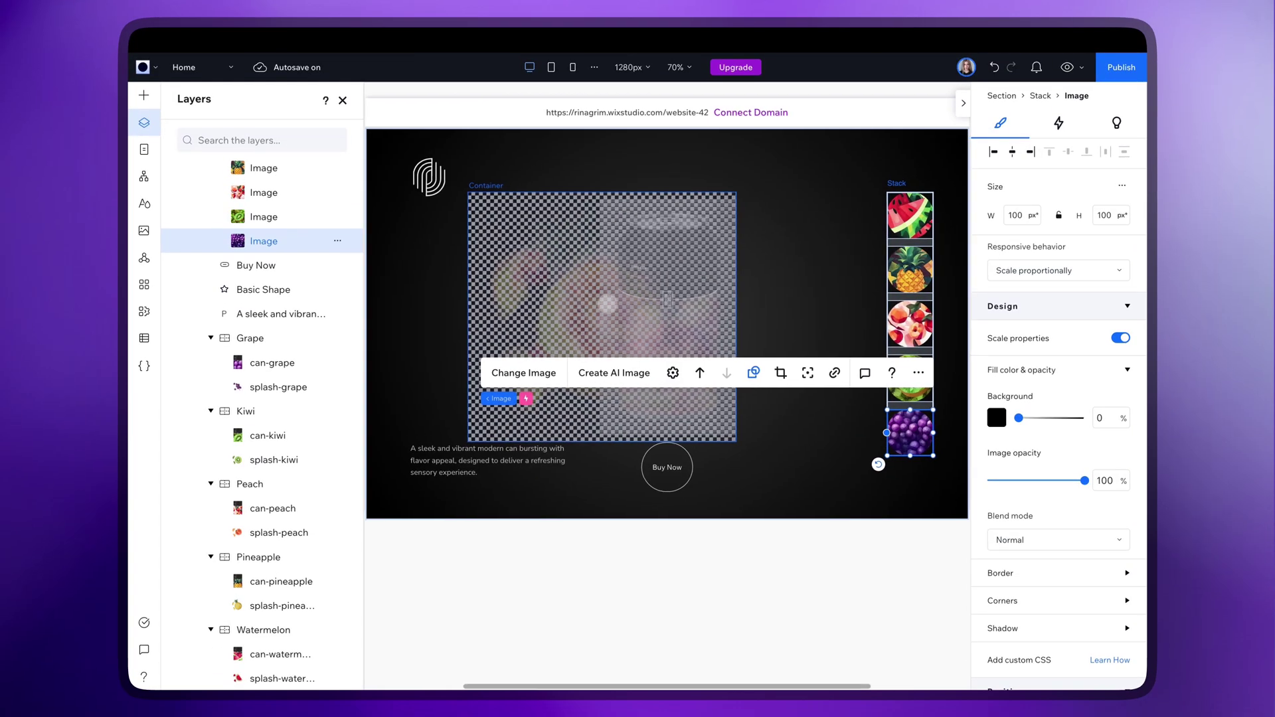
scroll(322, 225, "up", 3)
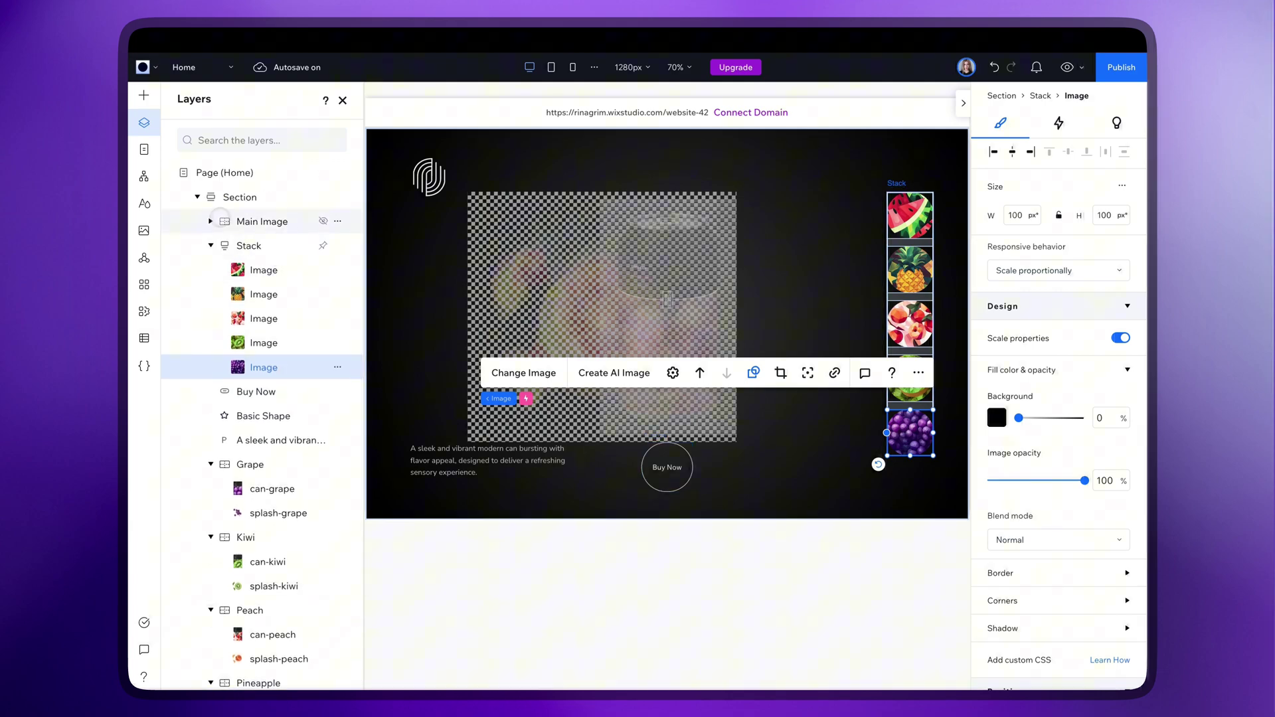
left_click(318, 218)
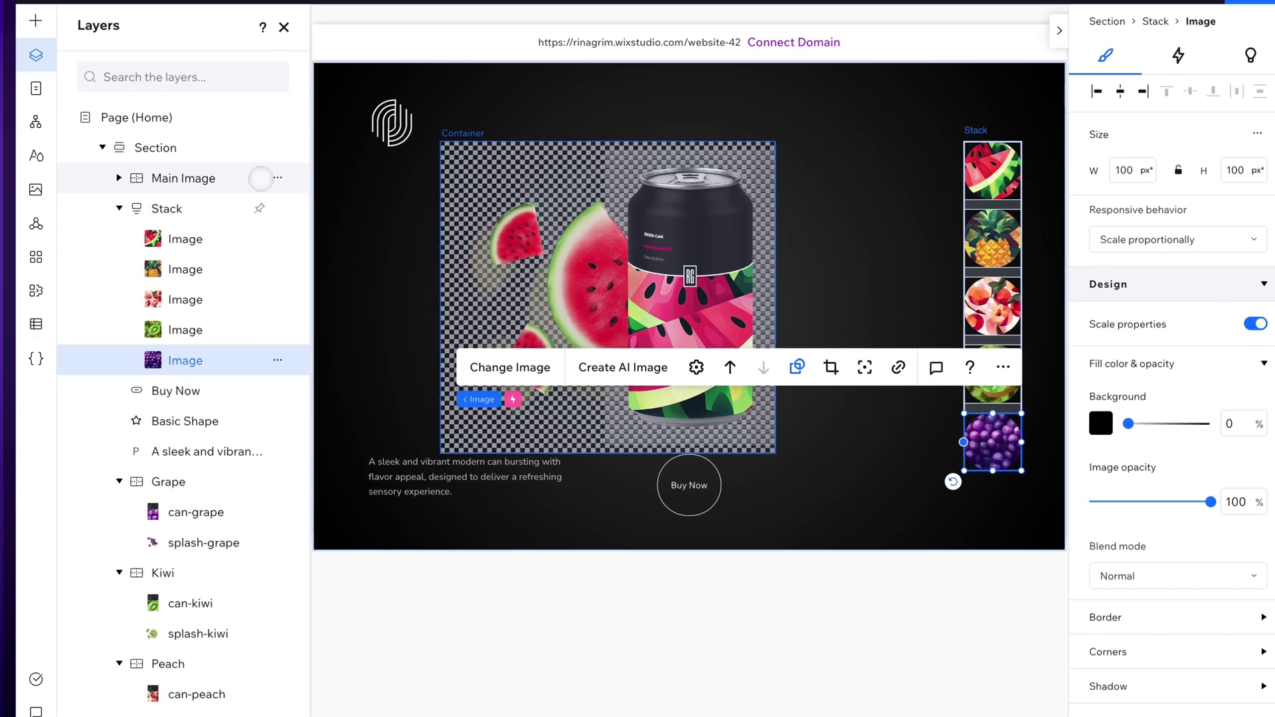
Add a click effect to the whole fruit-circle Stack and choose Main Image as its animated element.
left_click(724, 576)
left_click(903, 339)
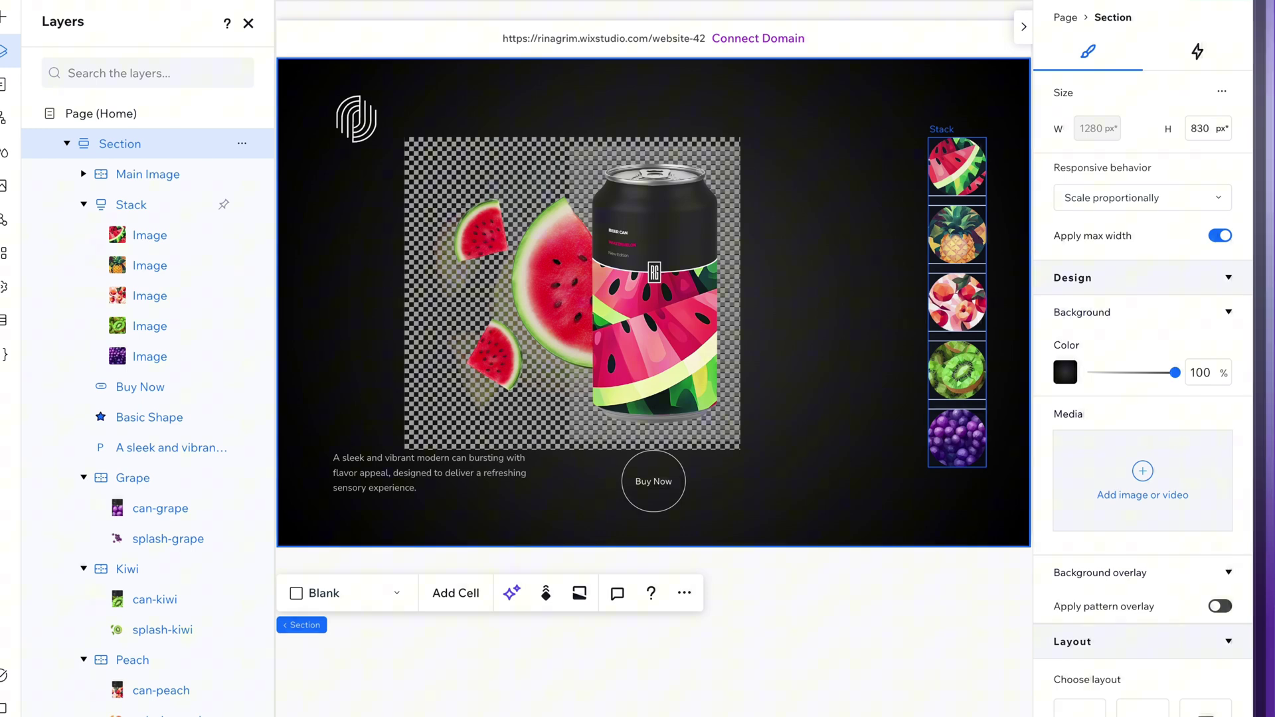
left_click(993, 340)
left_click(1198, 52)
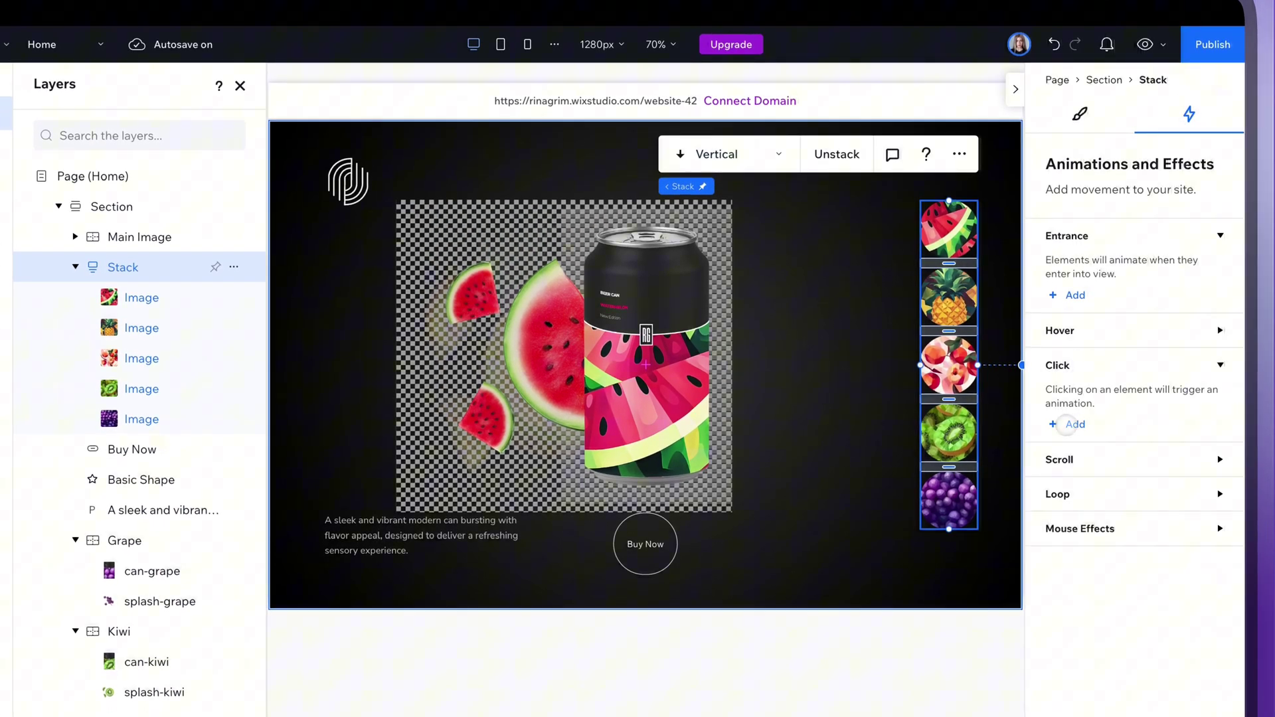
left_click(1069, 425)
left_click(1093, 296)
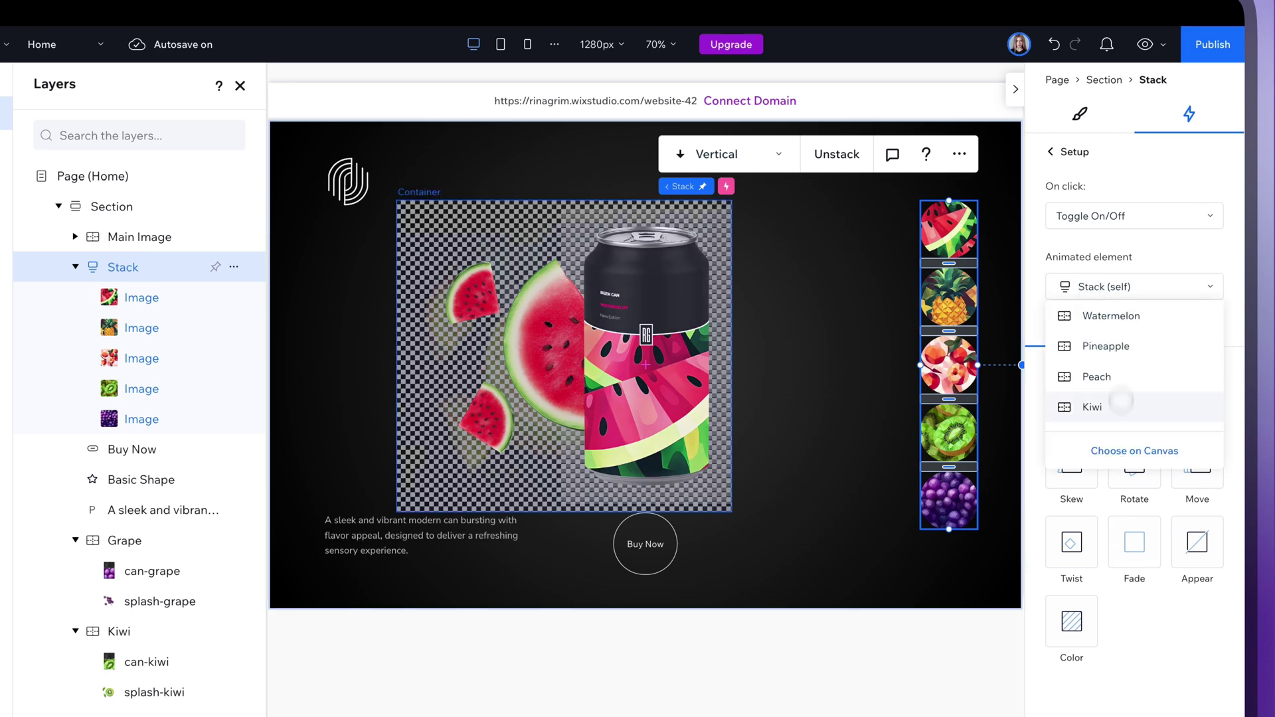
left_click(1110, 457)
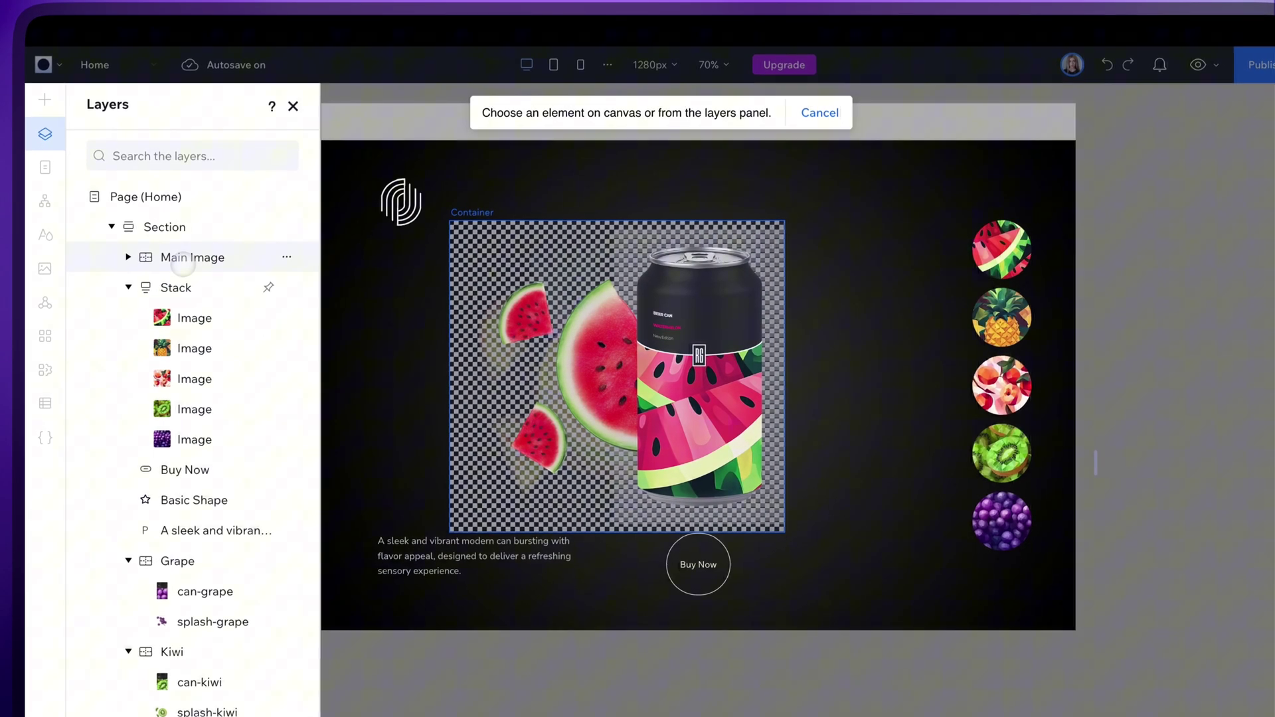
left_click(221, 265)
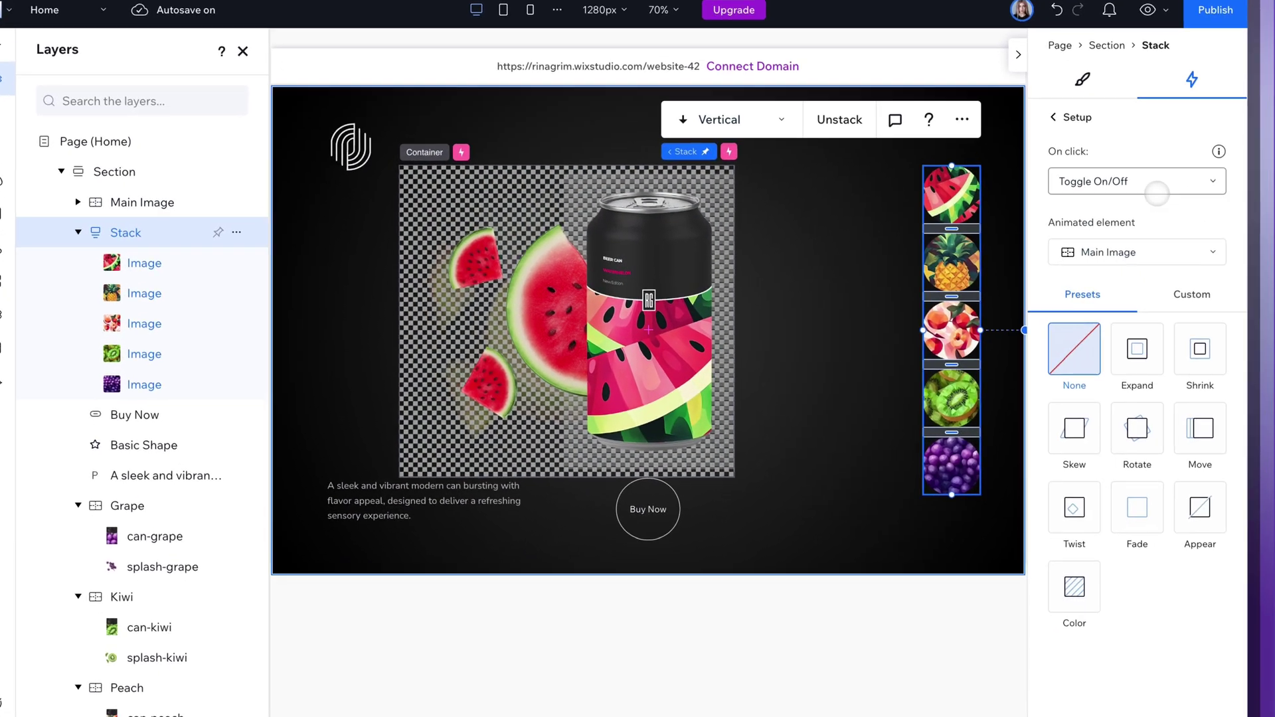
Set the Stack's click effect on Main Image to Start Animation with the Fade preset, and adjust the animation.
left_click(1149, 238)
left_click(1095, 149)
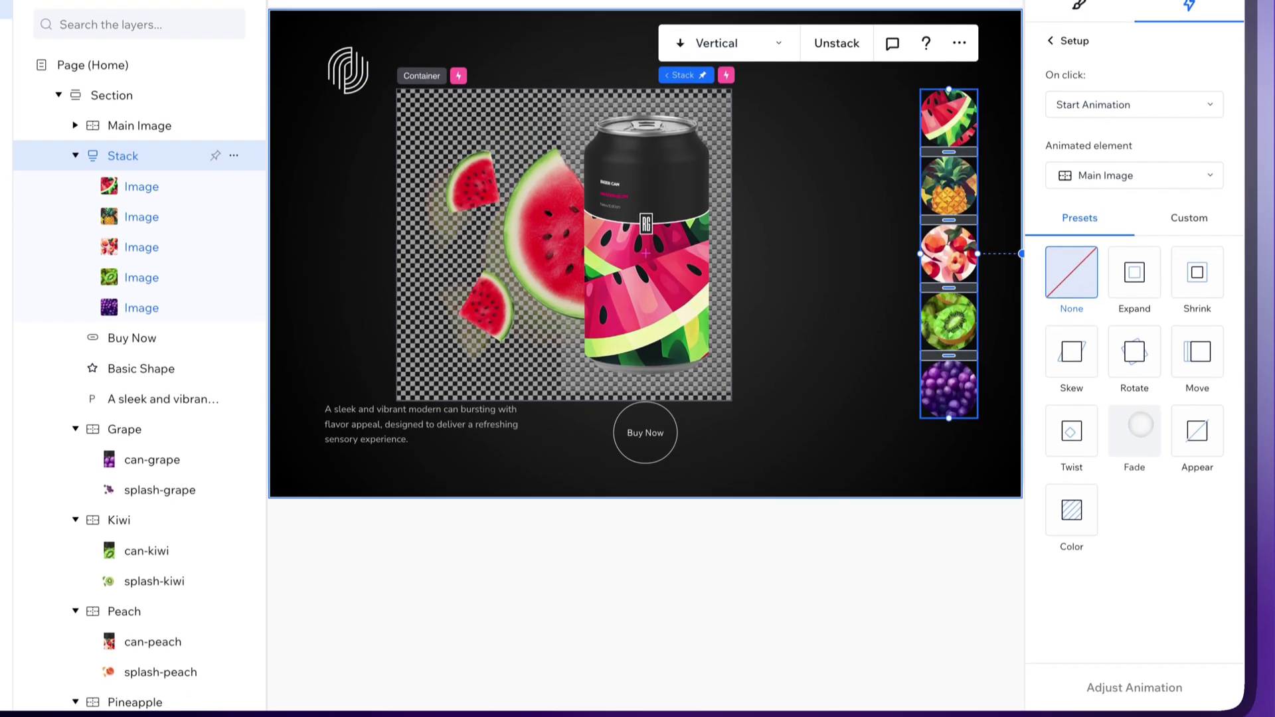
left_click(1123, 495)
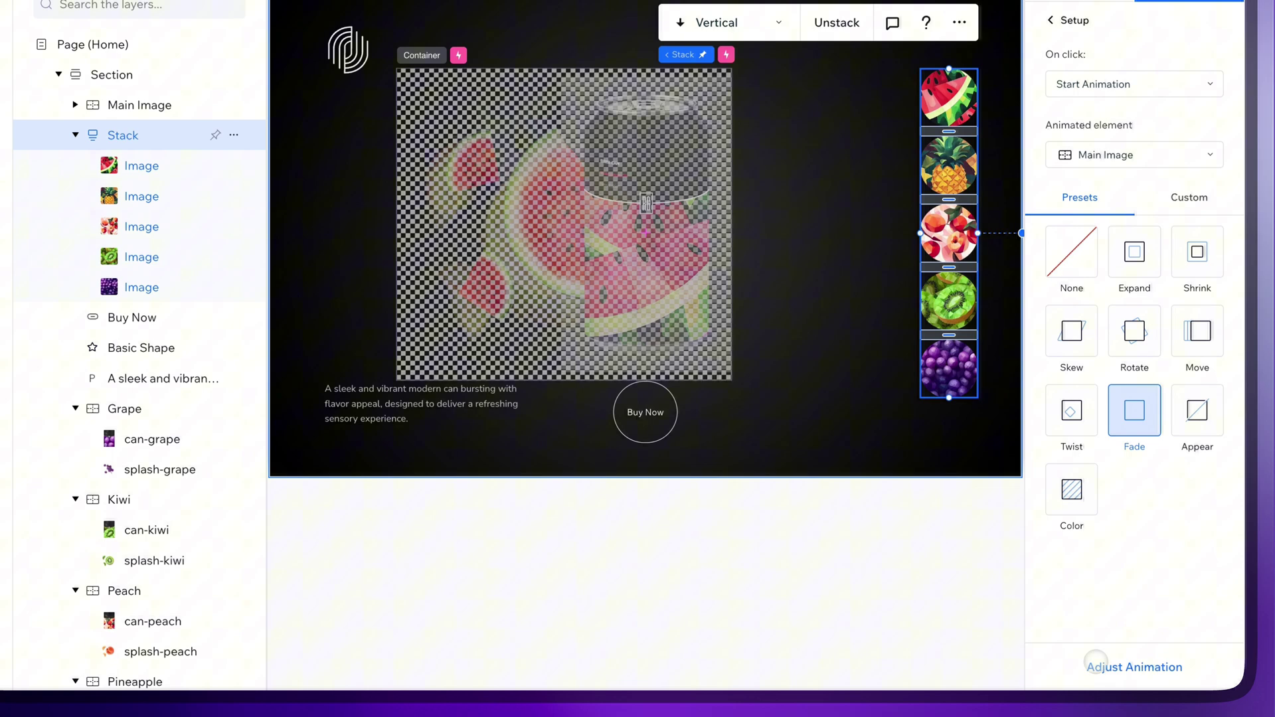
left_click(1097, 664)
left_click(1130, 85)
left_click(1076, 138)
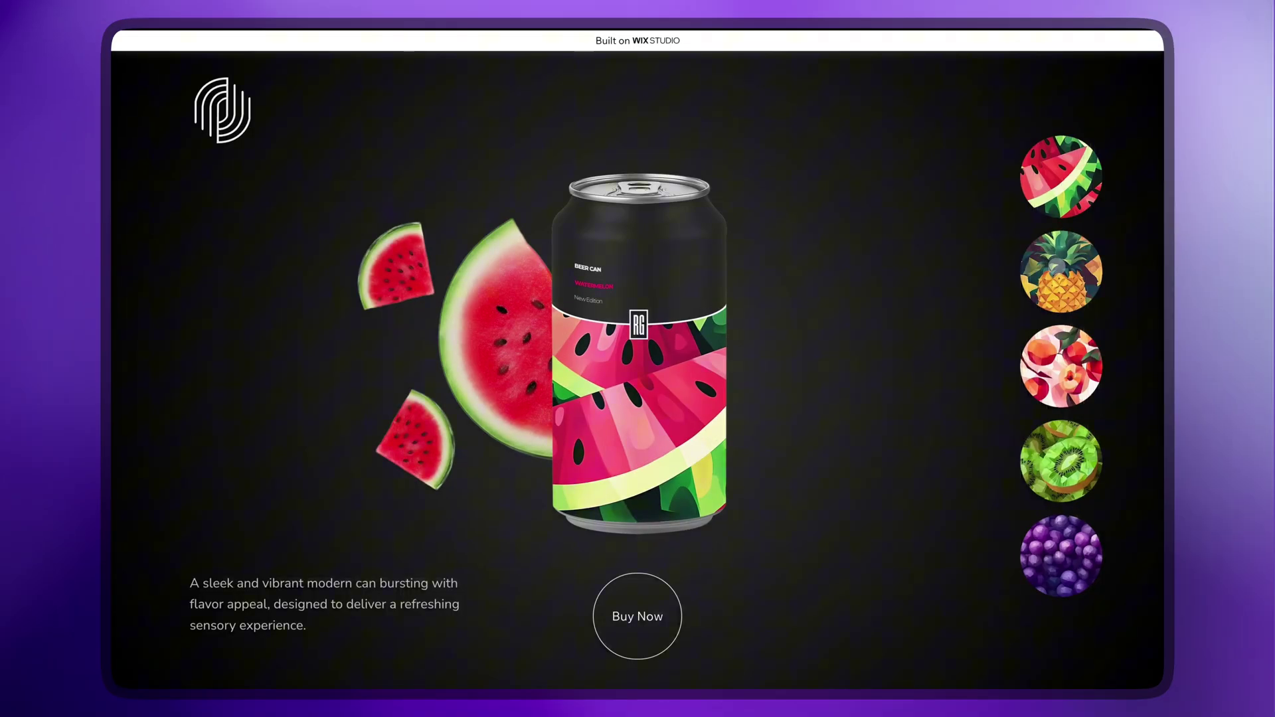
Test the pineapple circle's click animation on the live page.
left_click(1057, 266)
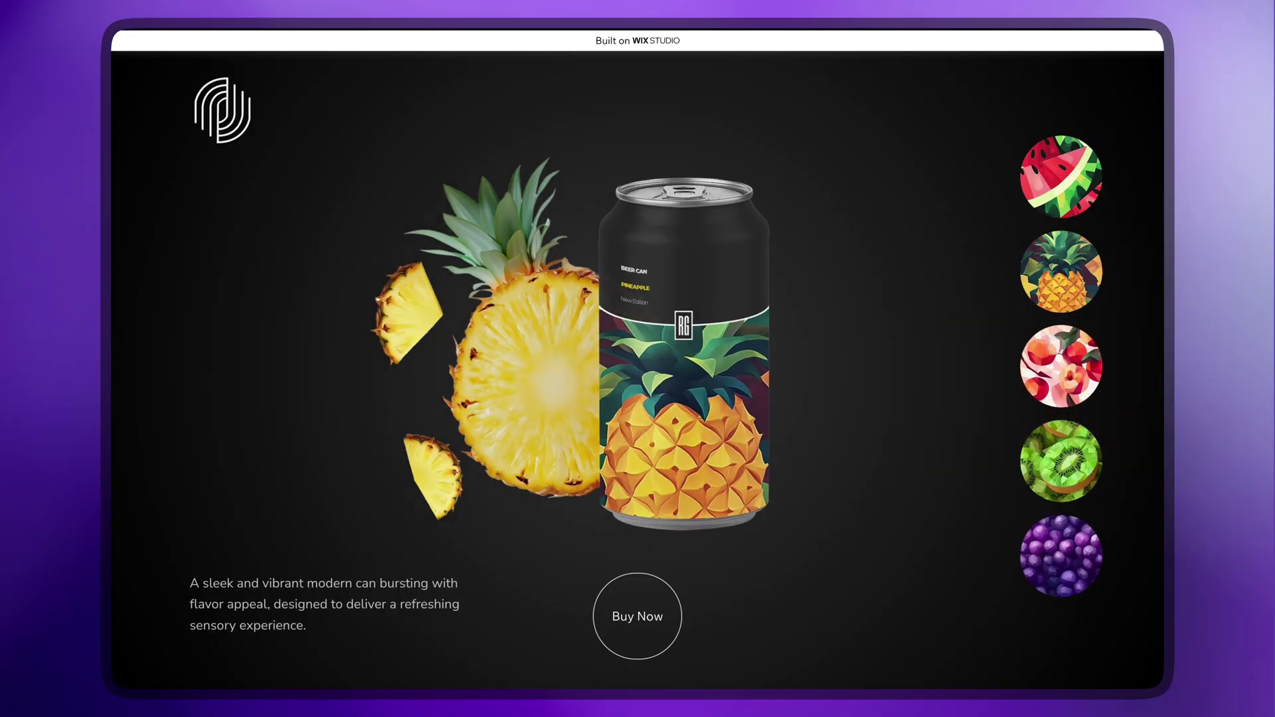